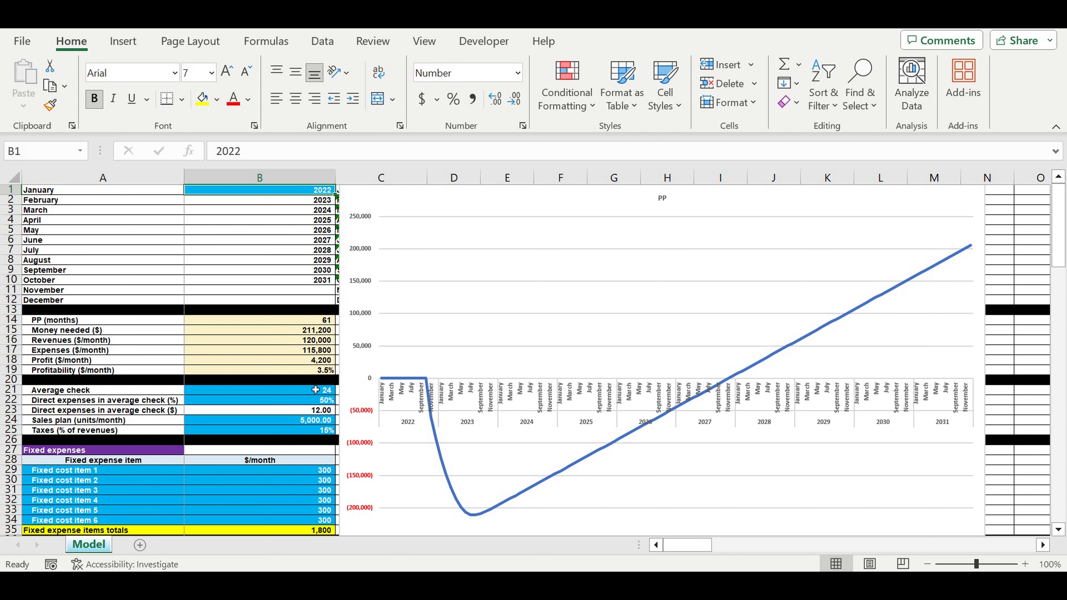
# Look over the assumptions in B21:B25, the fixed cost items in B29:B34 and the results from money needed to profitability.
pyautogui.moveTo(312, 391); pyautogui.dragTo(304, 430)
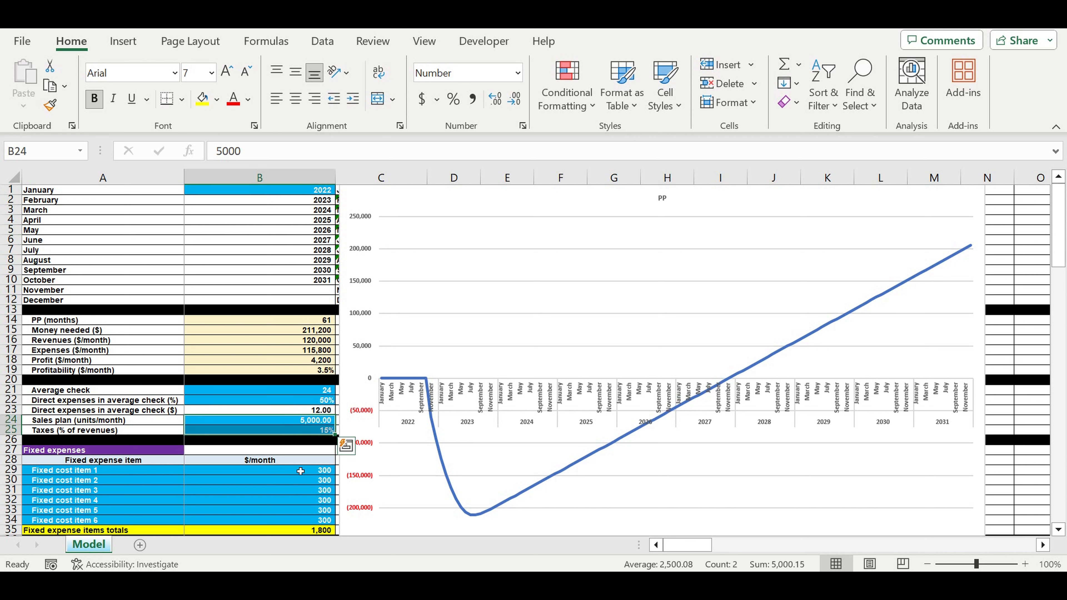
pyautogui.moveTo(299, 473); pyautogui.dragTo(292, 520)
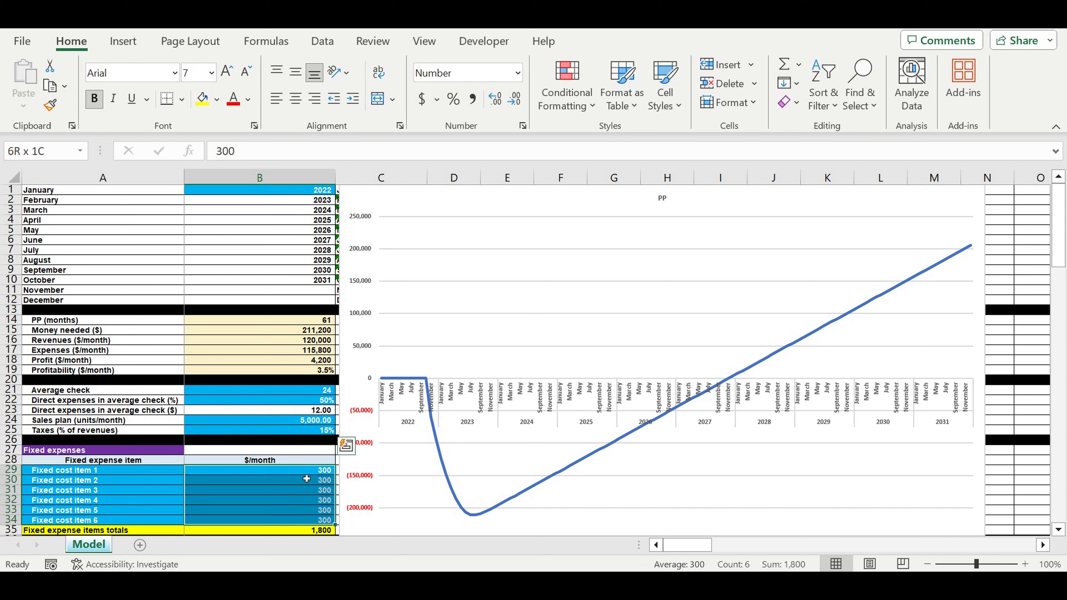
pyautogui.click(299, 332)
pyautogui.click(290, 360)
pyautogui.click(305, 341)
pyautogui.click(306, 331)
pyautogui.click(305, 349)
pyautogui.click(303, 363)
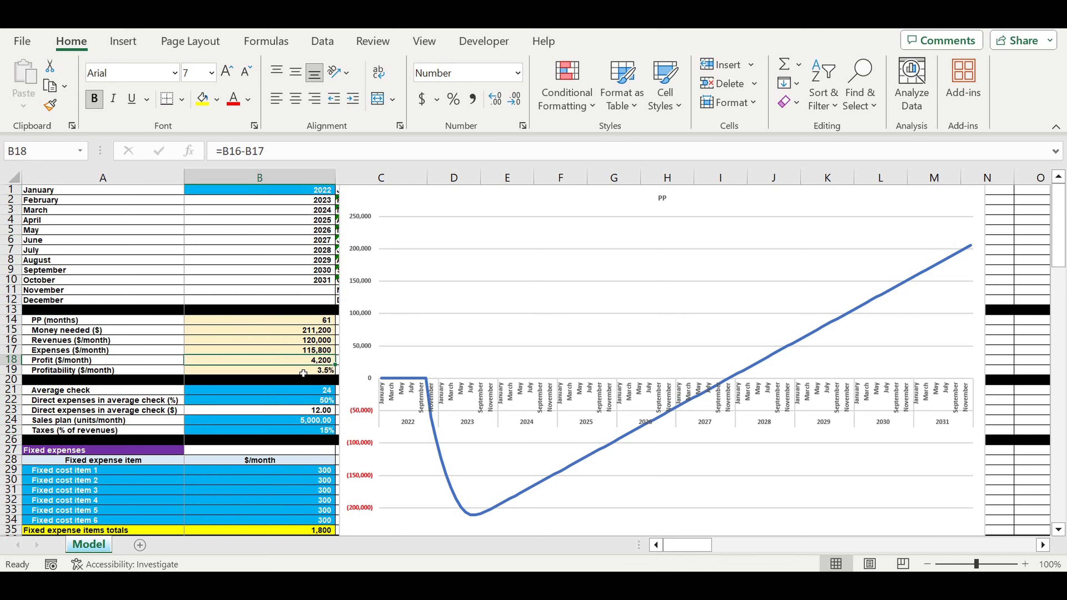
pyautogui.click(303, 371)
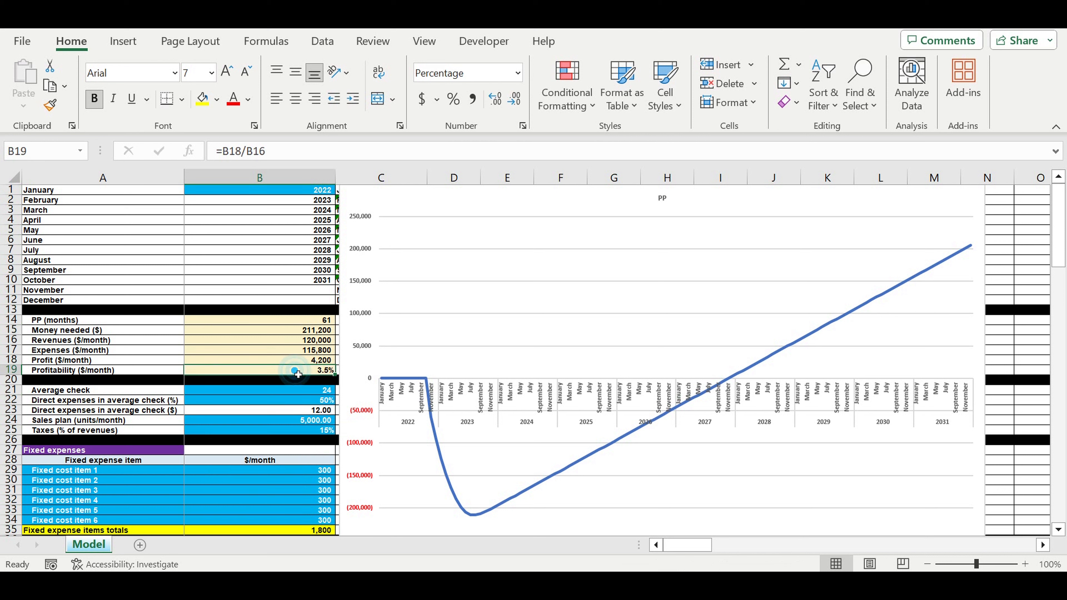
# Go through the blue input cells: the sales assumptions, the starting year and the monthly fixed cost items.
pyautogui.moveTo(310, 390); pyautogui.dragTo(316, 430)
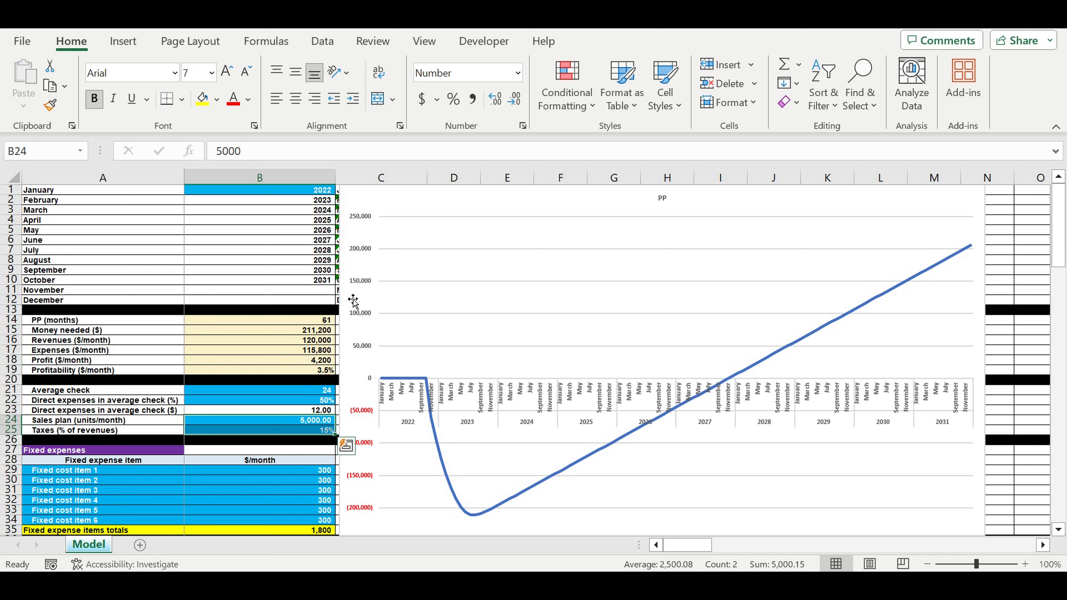
pyautogui.click(320, 193)
pyautogui.moveTo(315, 474); pyautogui.dragTo(313, 523)
pyautogui.click(313, 494)
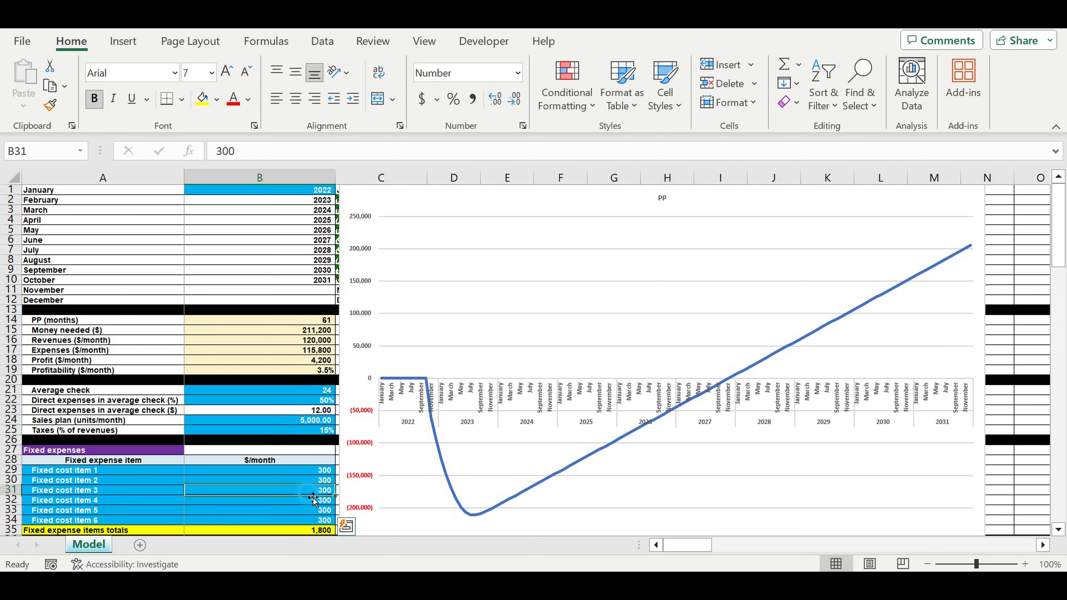
pyautogui.click(305, 510)
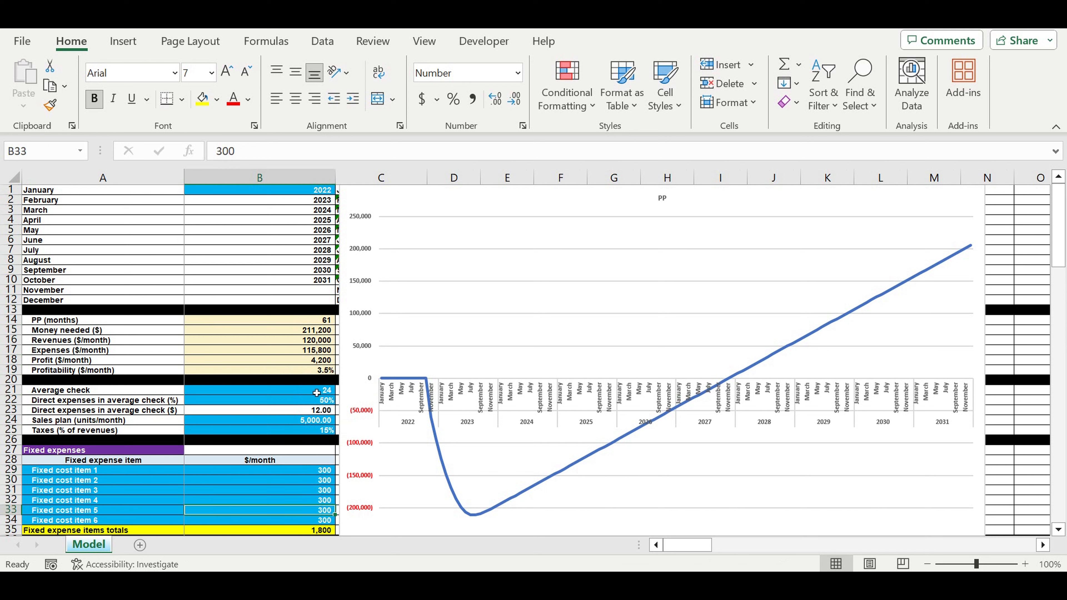
# Set the average check in B21 to 12.
pyautogui.click(317, 392)
pyautogui.write('12')
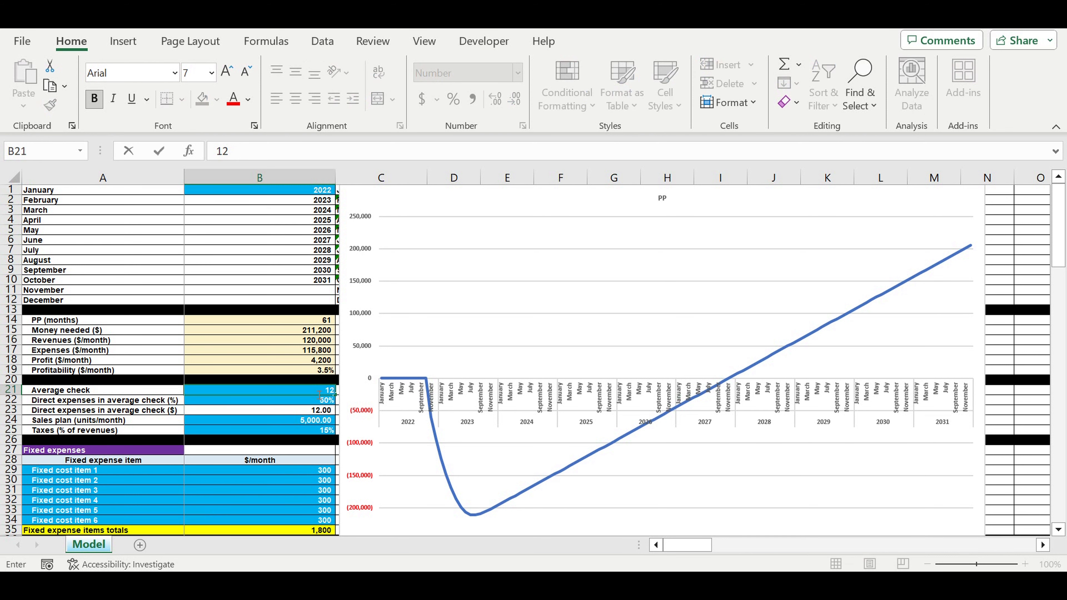
pyautogui.press('Return')
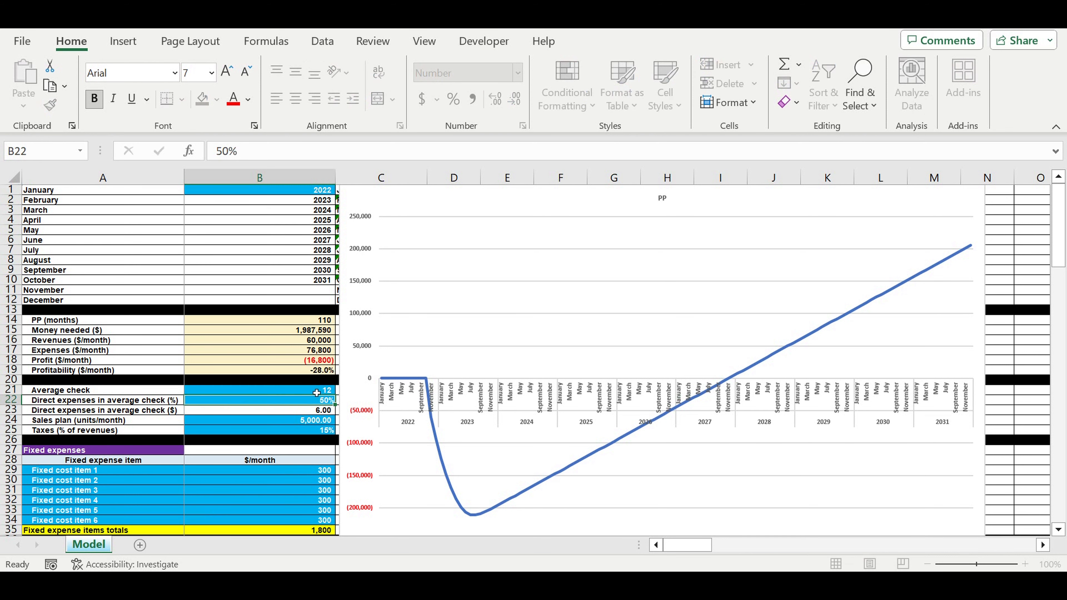
# Set the average check in B21 to 25.
pyautogui.click(317, 392)
pyautogui.write('25')
pyautogui.press('Return')
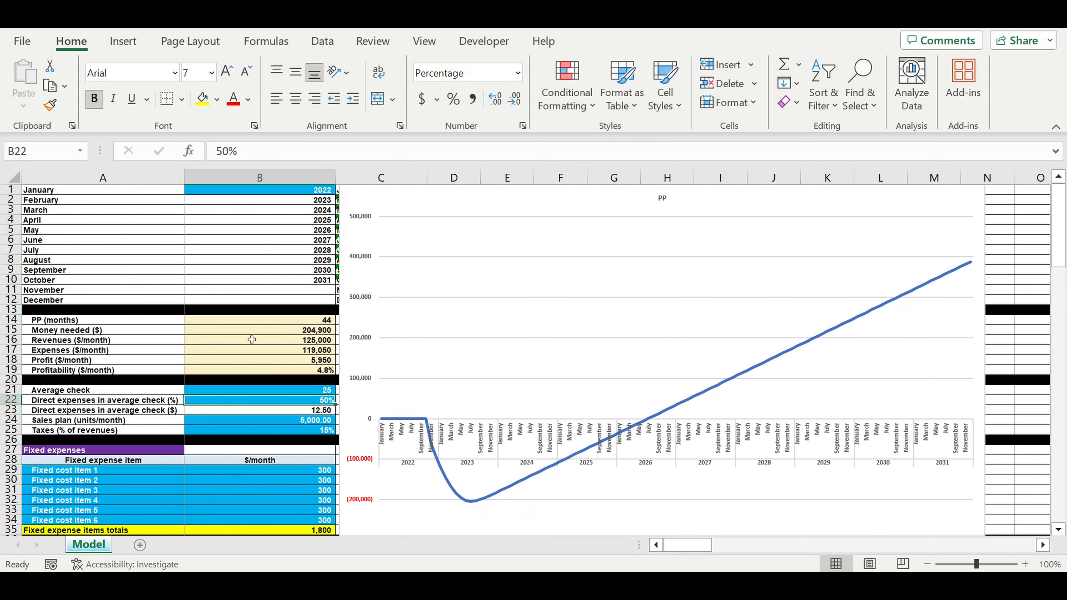
# Check the results in B14:B19, covering payback period, money needed, revenues, expenses, profit and profitability.
pyautogui.click(285, 331)
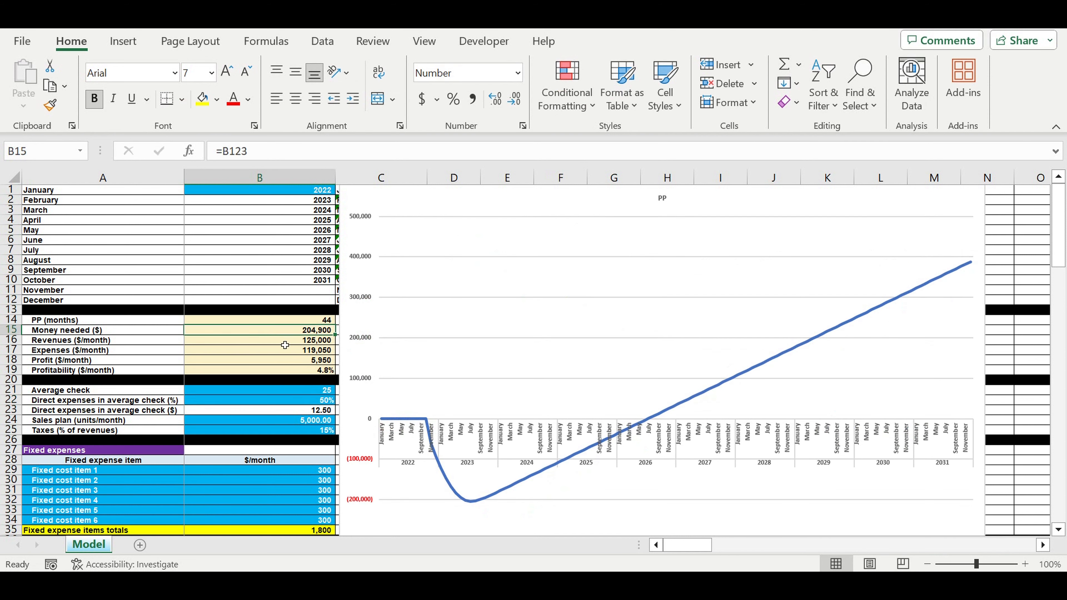
pyautogui.click(284, 345)
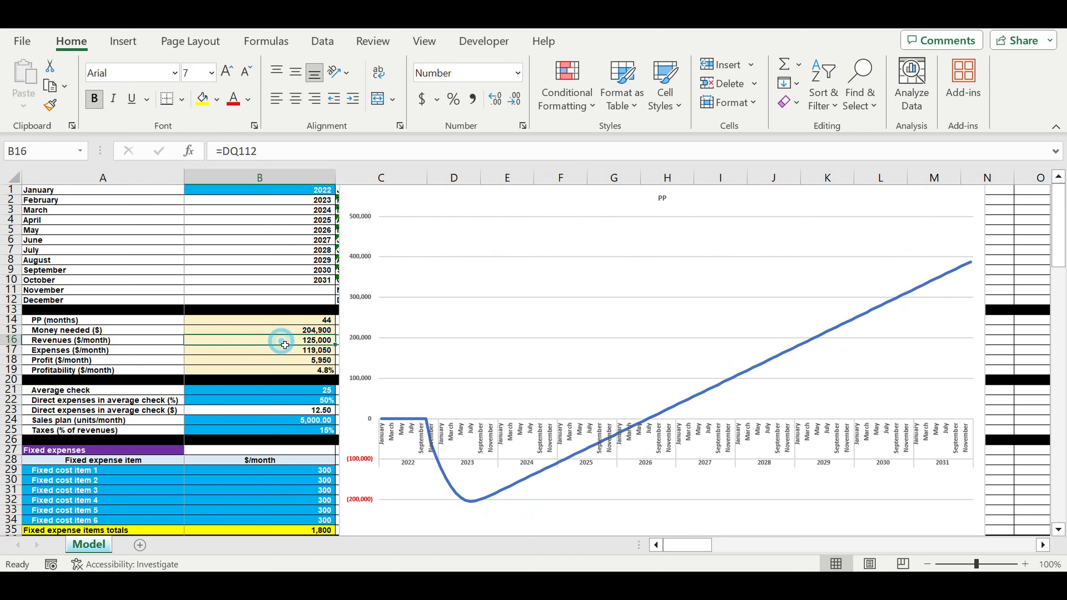
pyautogui.click(283, 355)
pyautogui.click(283, 363)
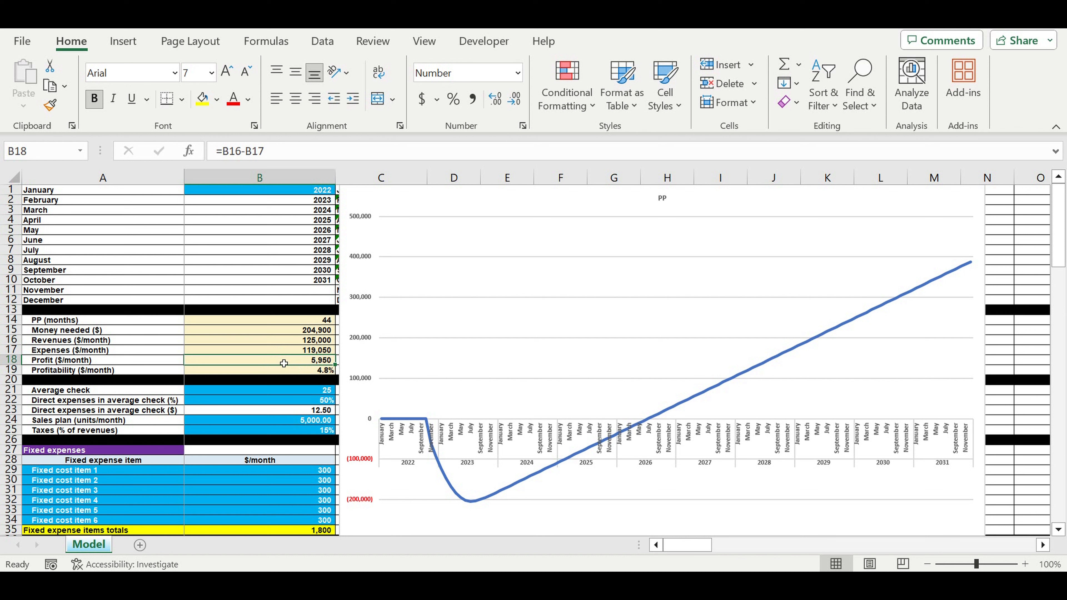
pyautogui.click(283, 372)
pyautogui.moveTo(302, 320); pyautogui.dragTo(307, 371)
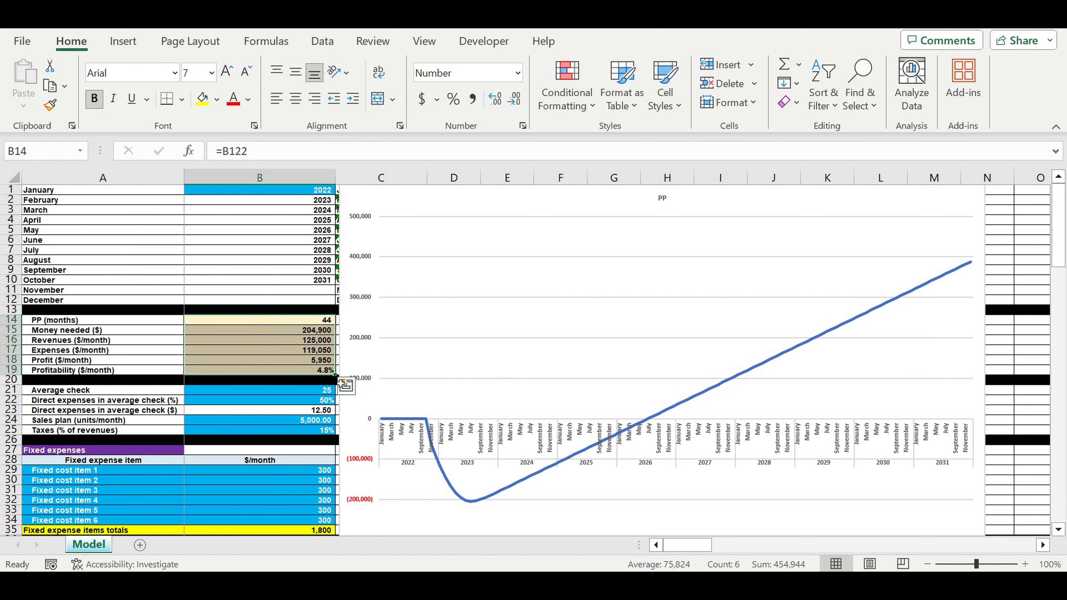
pyautogui.click(704, 525)
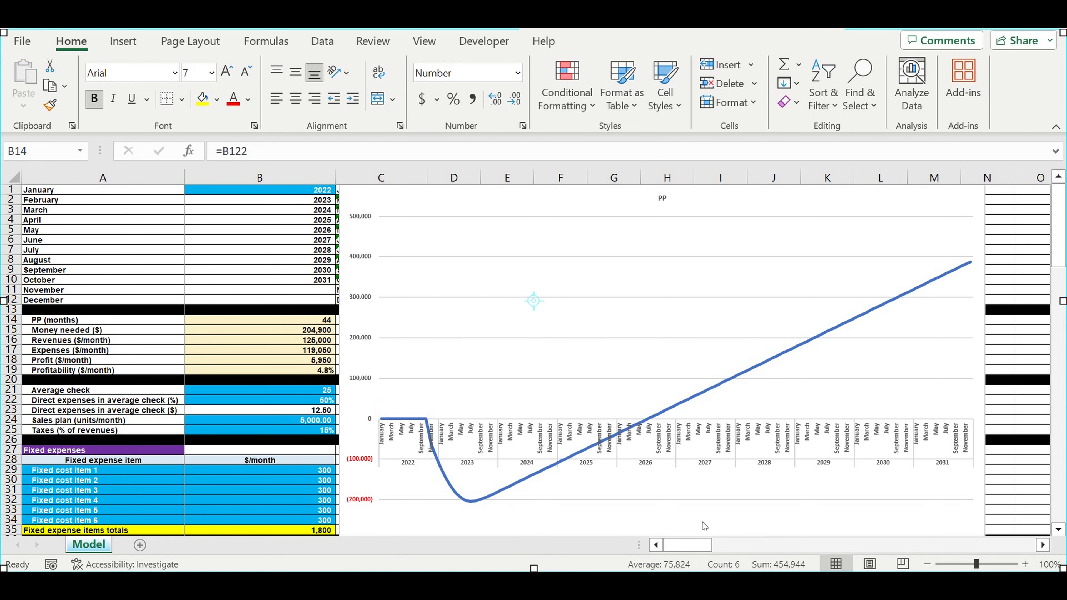
pyautogui.hotkey('ctrl', 'z')
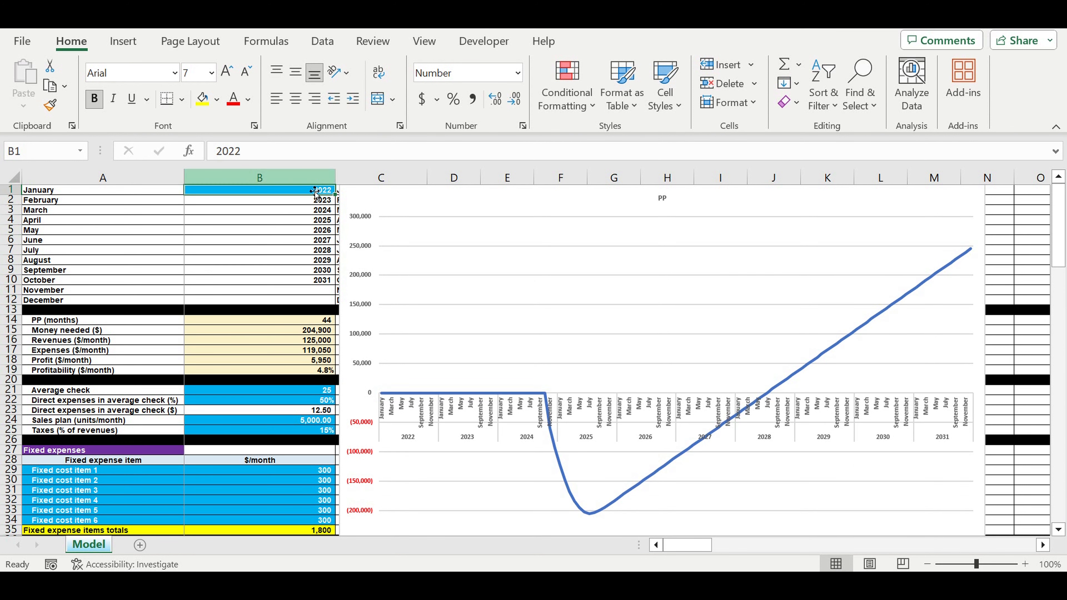
# Check the list of years in column B and set the starting year in B1 to 2023.
pyautogui.moveTo(307, 192); pyautogui.dragTo(300, 288)
pyautogui.moveTo(313, 193); pyautogui.dragTo(304, 282)
pyautogui.click(276, 210)
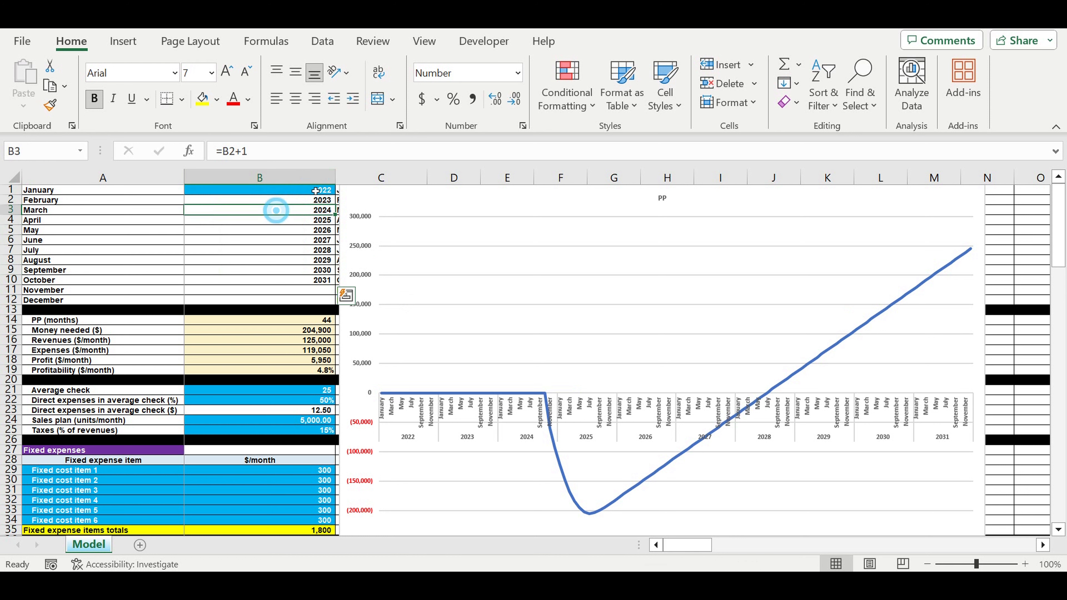
pyautogui.click(316, 191)
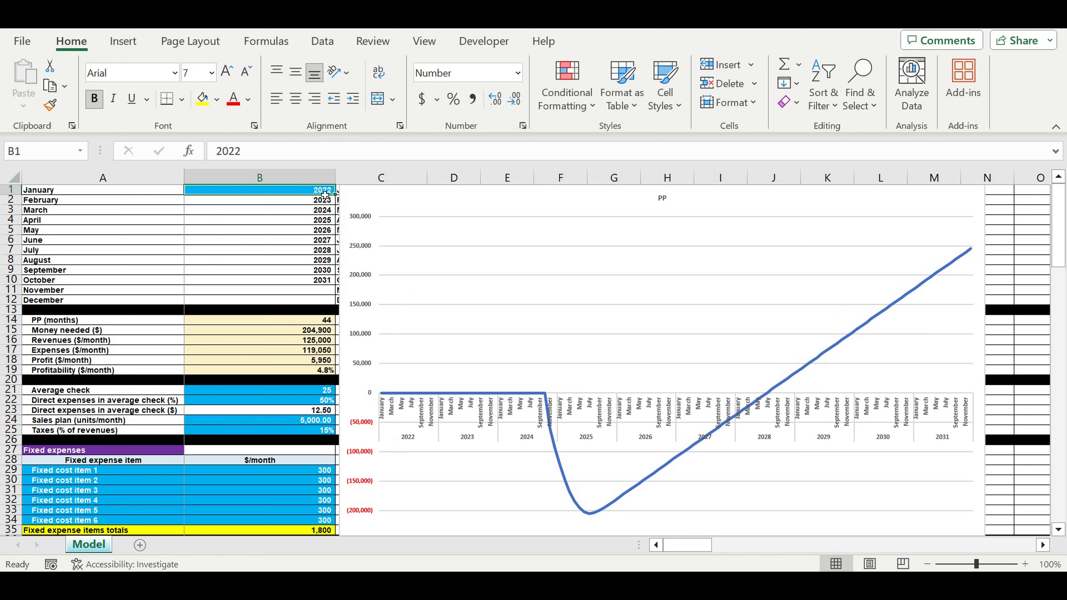
pyautogui.write('2023')
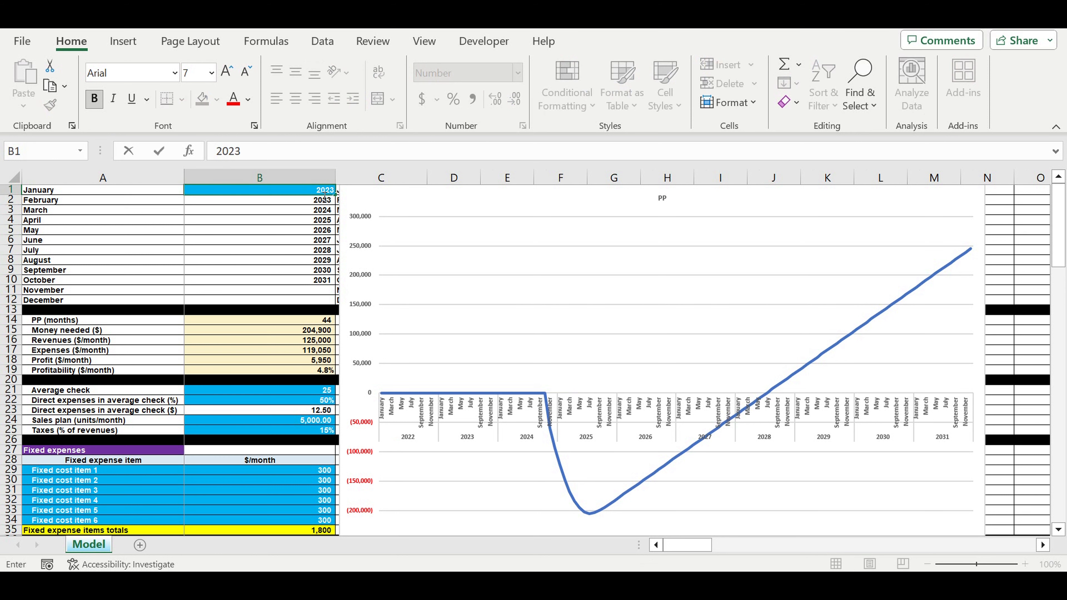
pyautogui.press('Return')
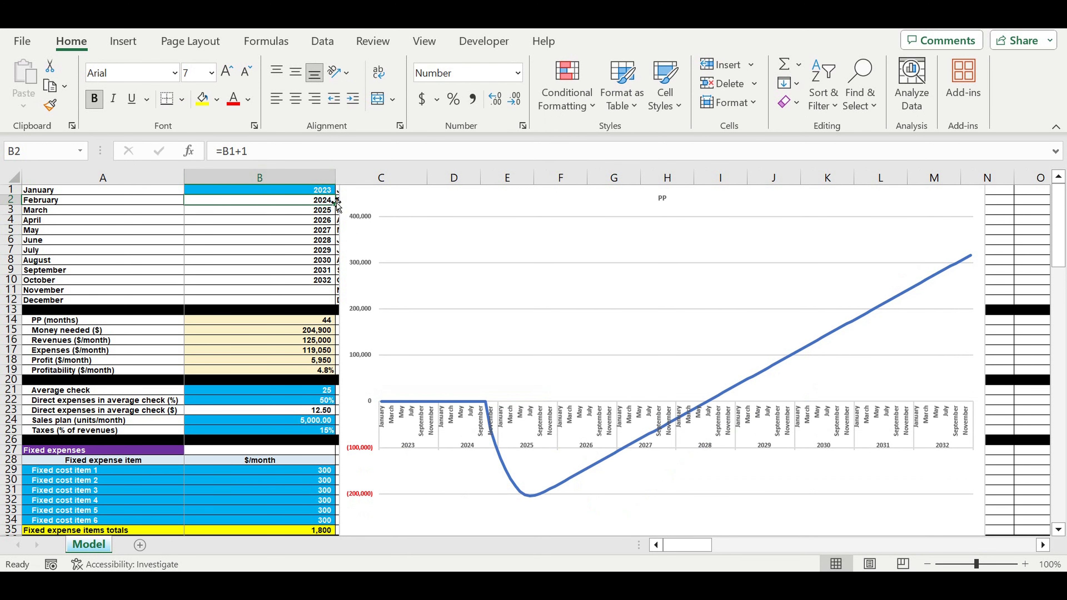
# Inspect each result cell and its formula from PP (months) to profitability, as well as the PP chart.
pyautogui.moveTo(157, 320); pyautogui.dragTo(220, 370)
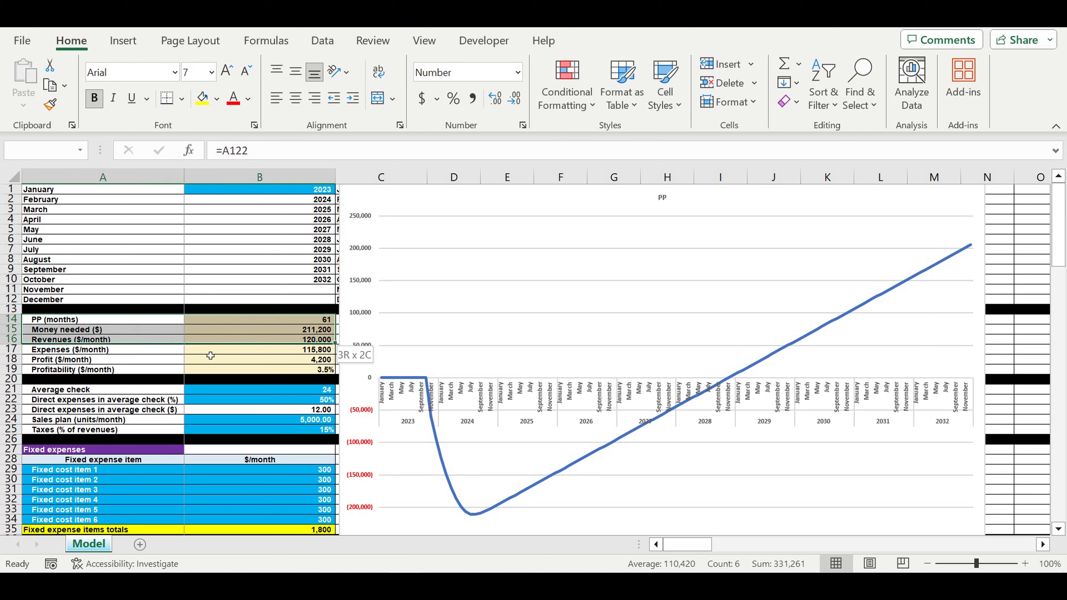
pyautogui.click(295, 324)
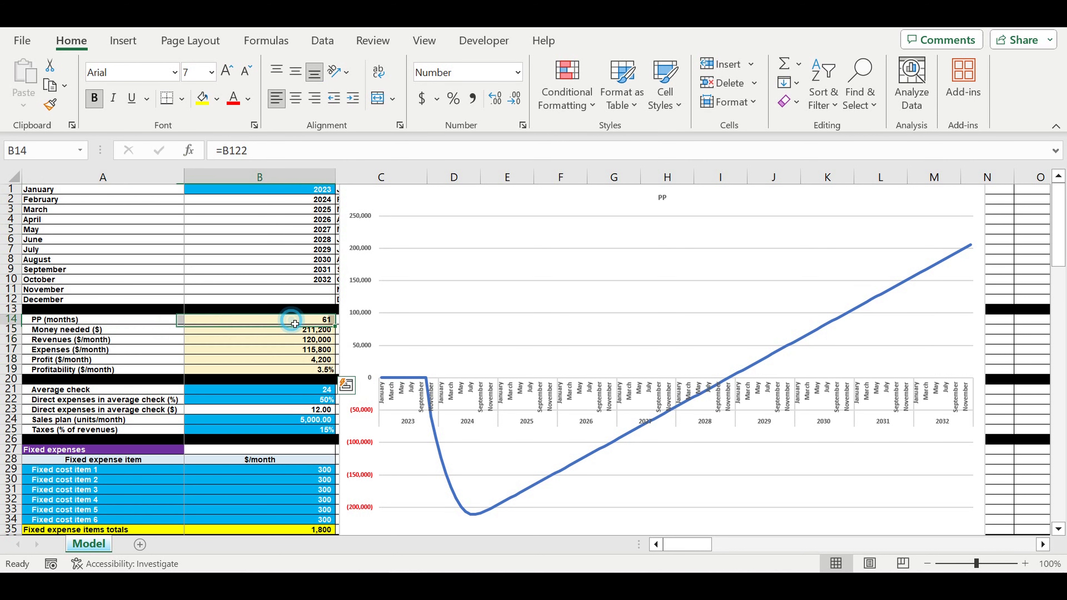
pyautogui.click(286, 332)
pyautogui.click(276, 341)
pyautogui.click(267, 349)
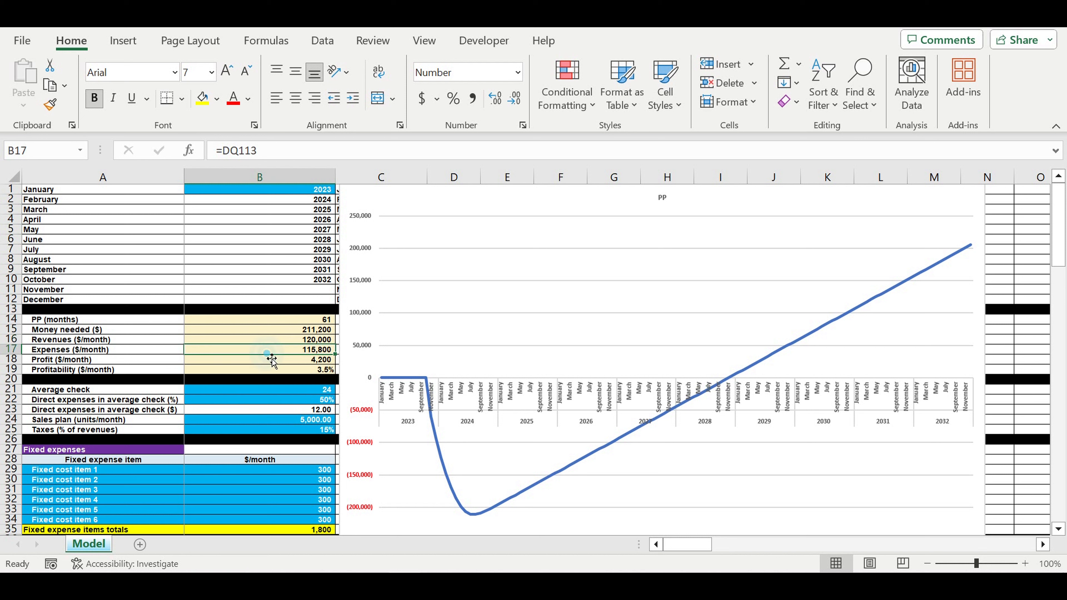
pyautogui.click(259, 364)
pyautogui.click(259, 370)
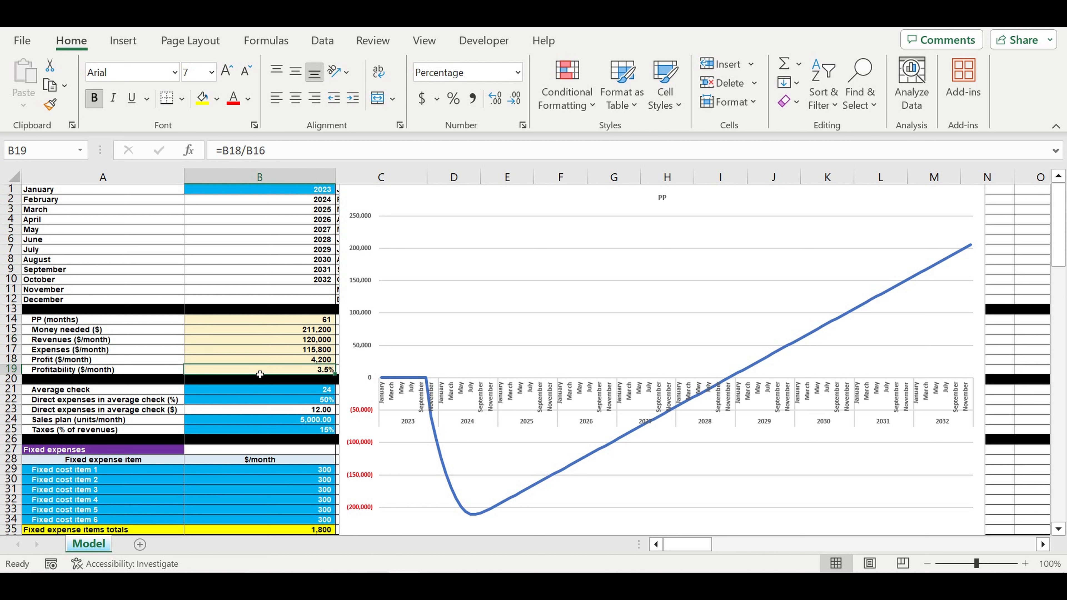
pyautogui.click(456, 198)
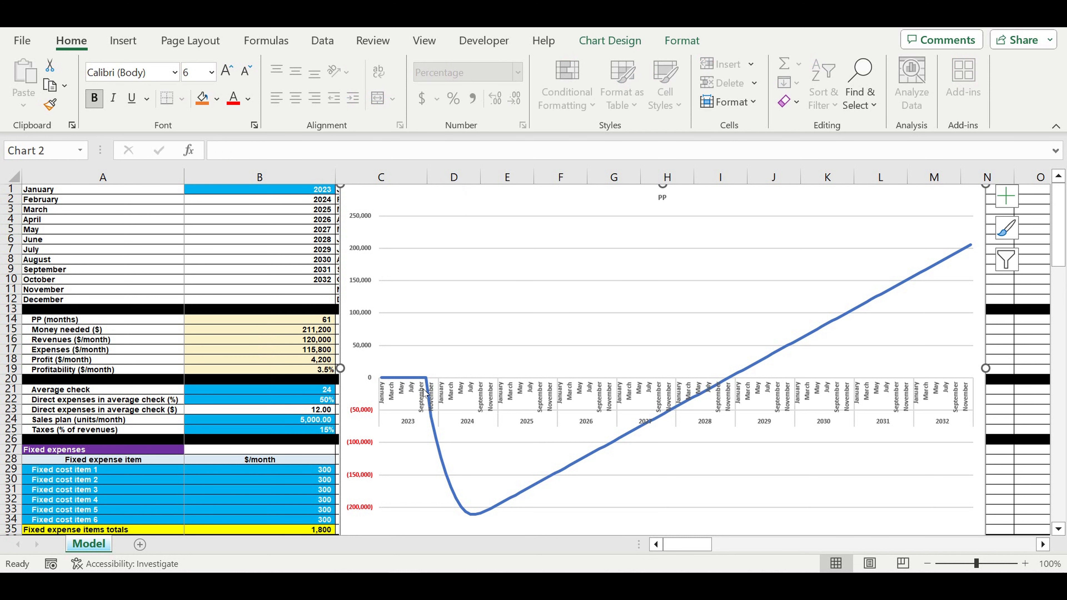
# Test the average check in B21 at 18 and at 30, and set it back to 24.
pyautogui.click(311, 391)
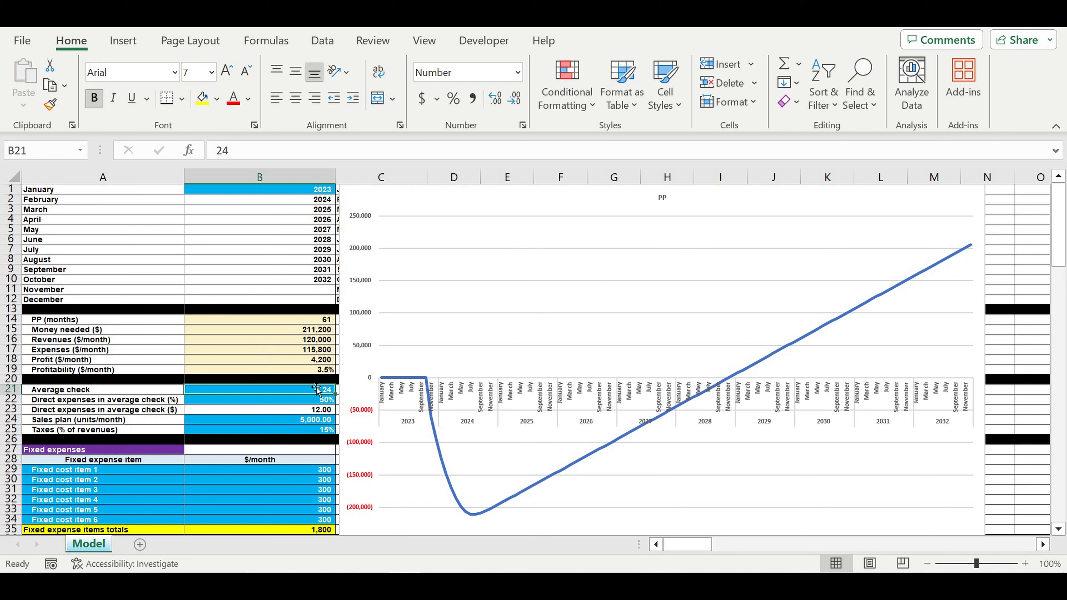
pyautogui.write('18')
pyautogui.press('Return')
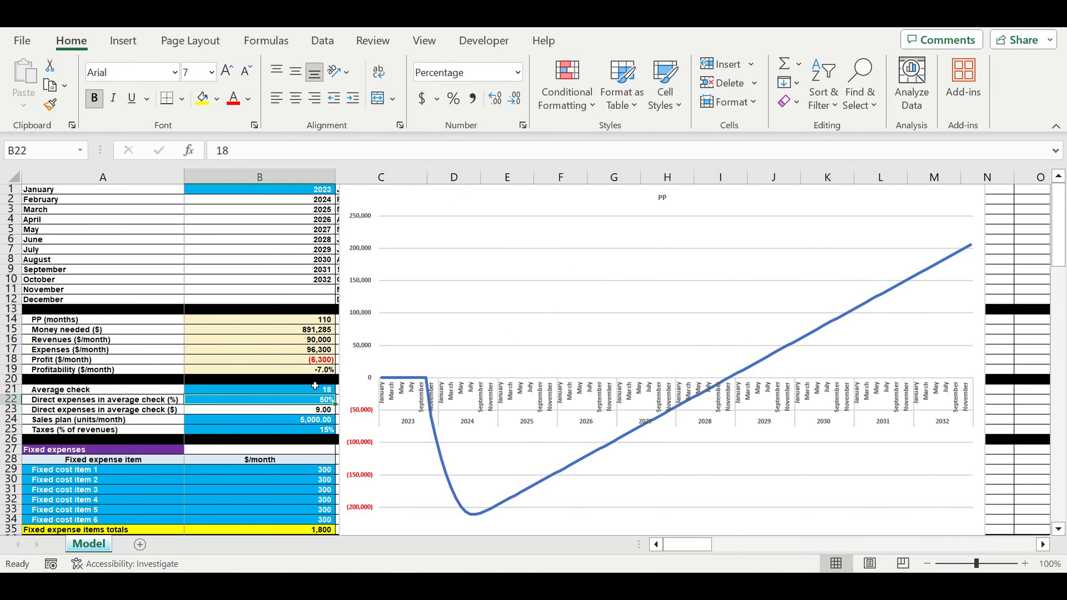
pyautogui.click(312, 393)
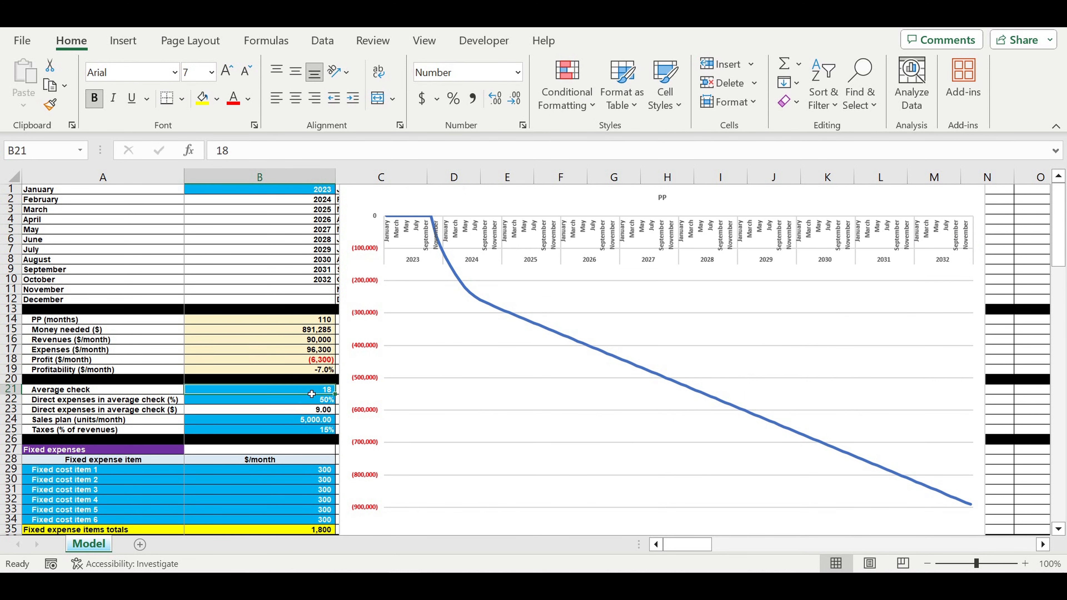
pyautogui.write('30')
pyautogui.press('Return')
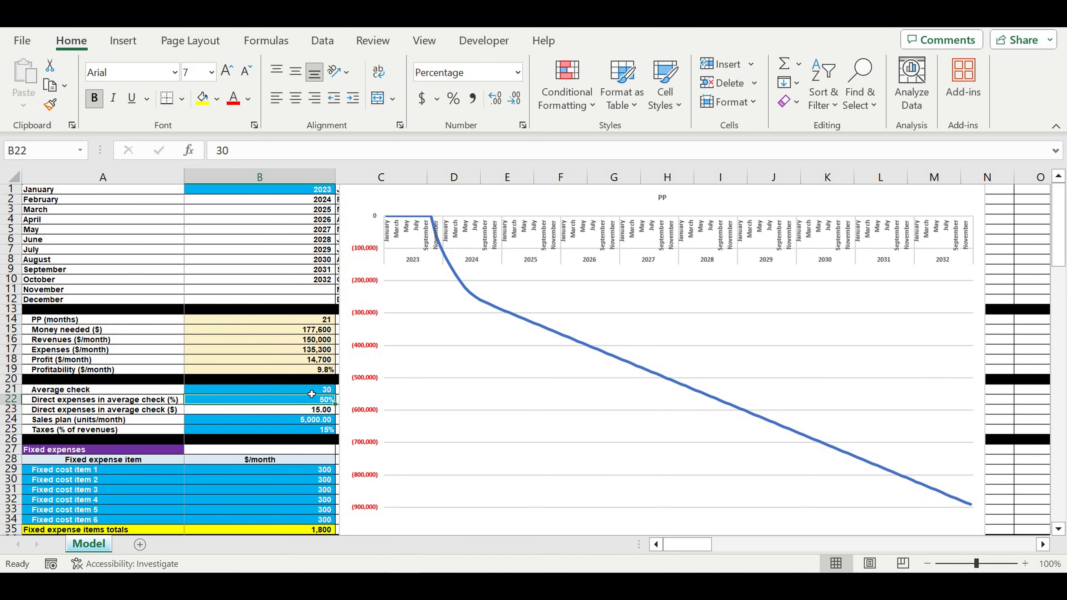
pyautogui.click(311, 390)
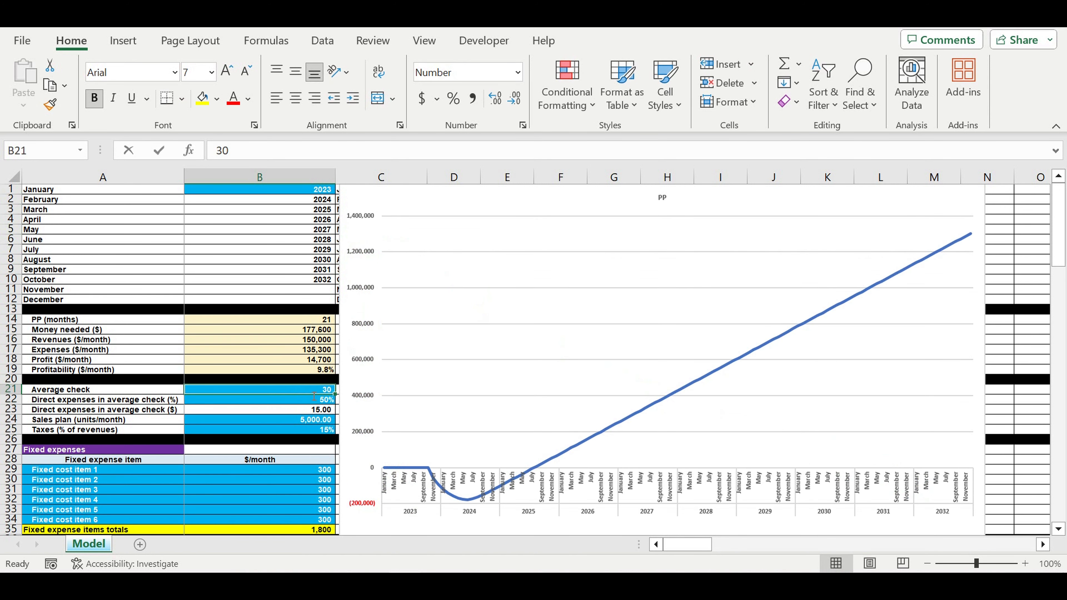
pyautogui.write('24')
pyautogui.press('Return')
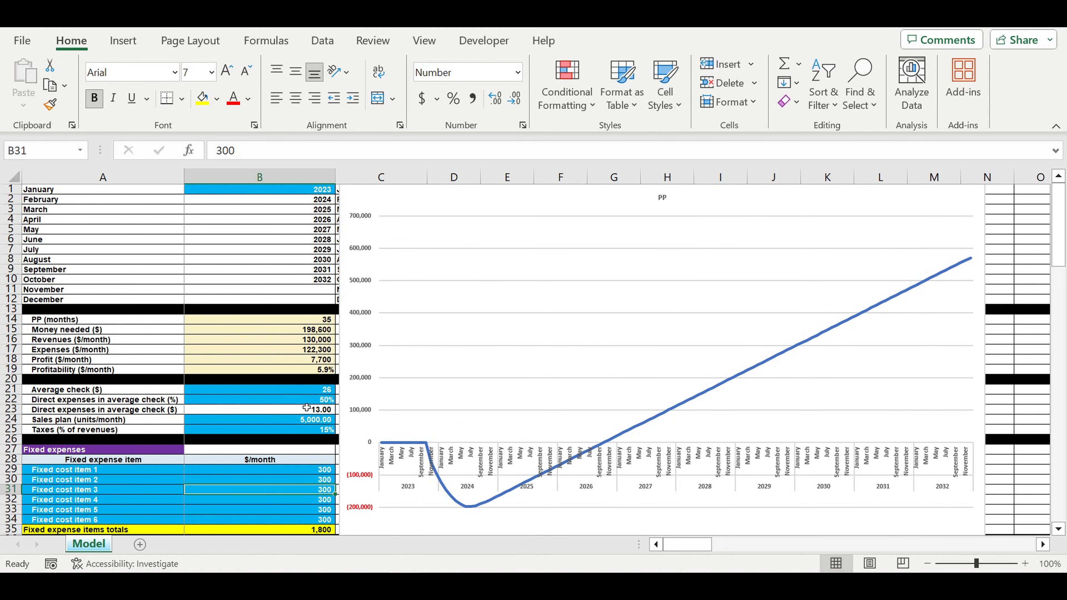
# Set the average check ($) in B21 to 17 and select the direct expenses percentage in B22.
pyautogui.click(317, 401)
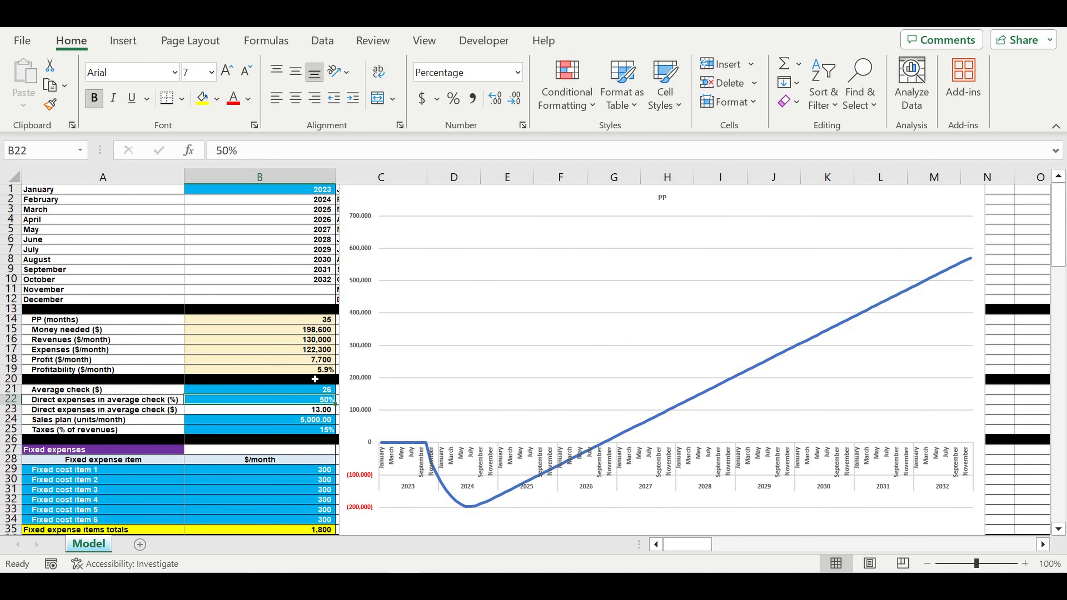
pyautogui.click(325, 390)
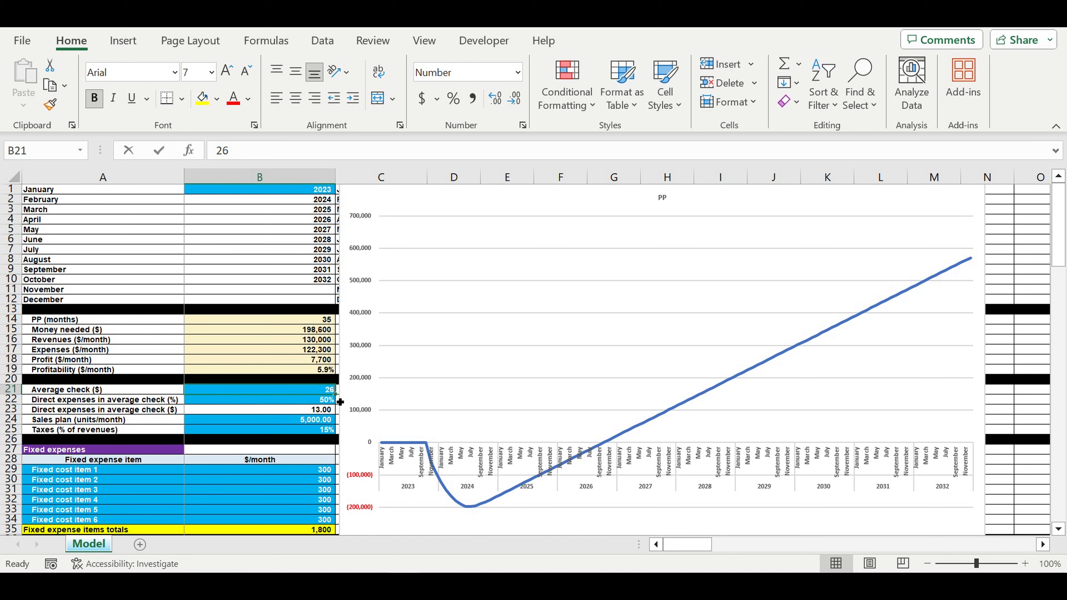
pyautogui.write('17')
pyautogui.press('Return')
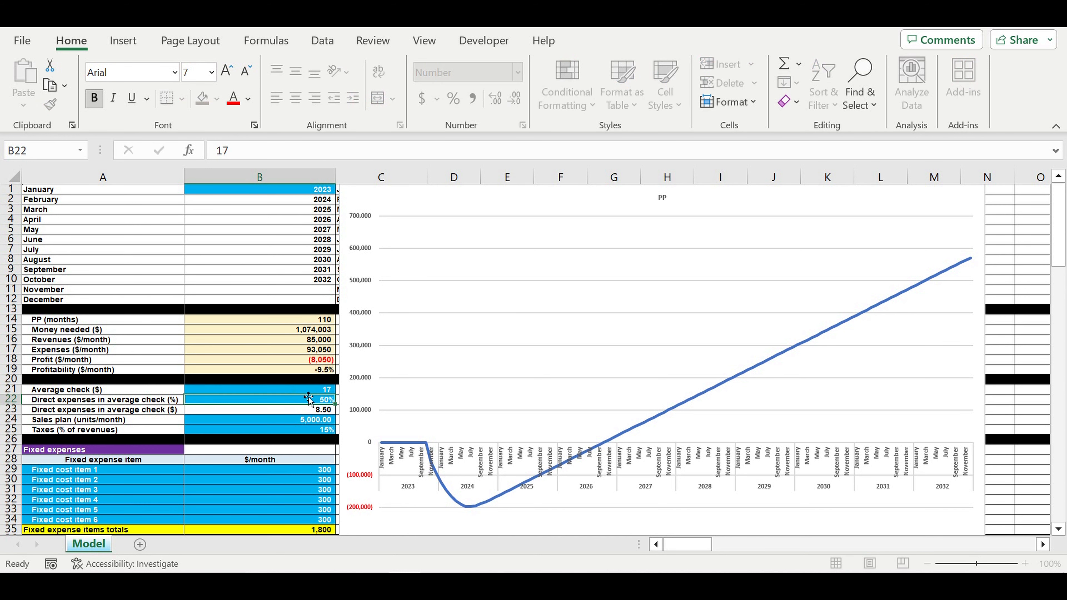
pyautogui.click(325, 395)
pyautogui.click(327, 401)
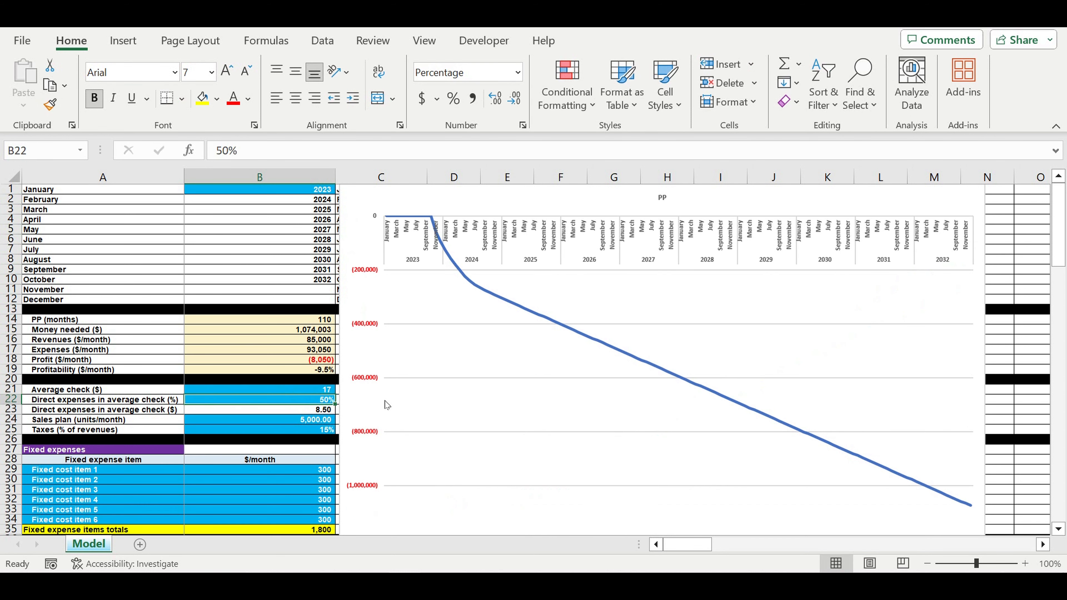
# Test the direct expenses percentage in B22 at 70% and at 40%.
pyautogui.write('70')
pyautogui.press('Return')
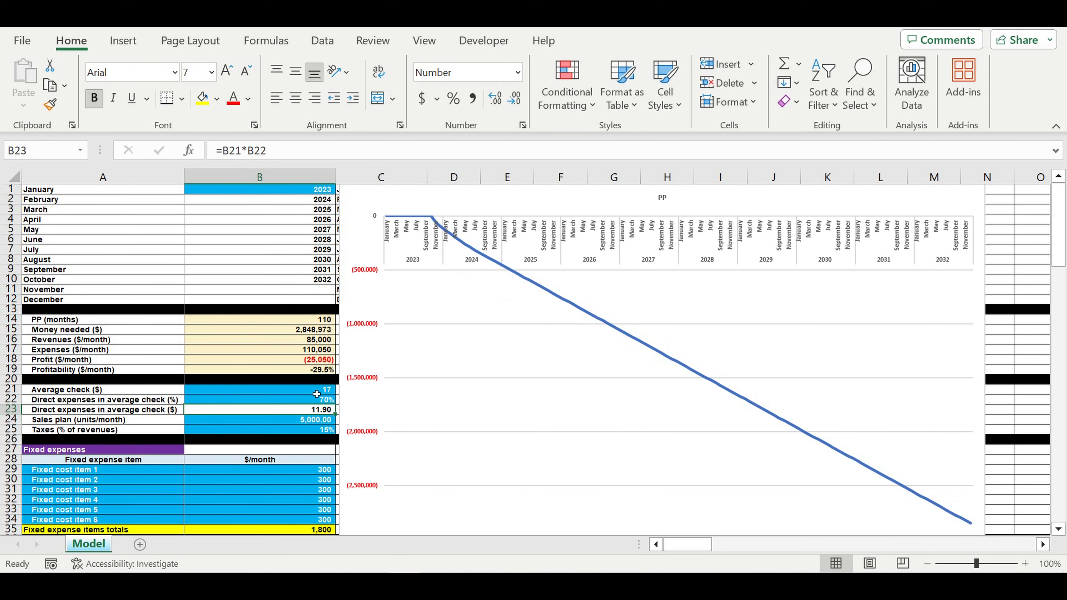
pyautogui.click(317, 393)
pyautogui.press('Down')
pyautogui.write('40')
pyautogui.press('Return')
# Set the average check ($) in B21 to 27 and test the direct expenses percentage in B22 at 80% and 60%.
pyautogui.click(322, 393)
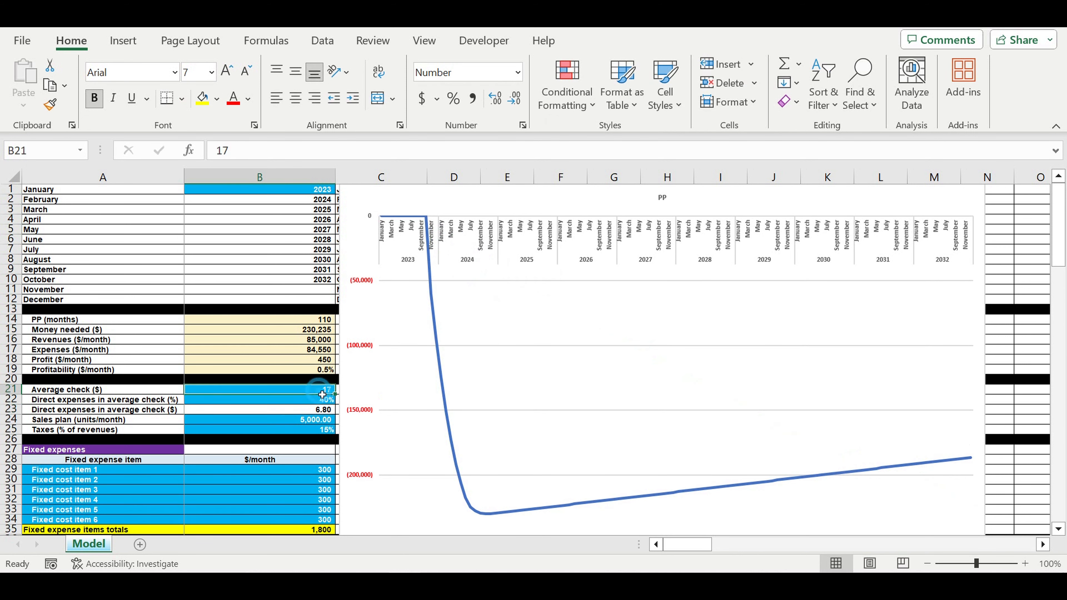
pyautogui.write('27')
pyautogui.press('Return')
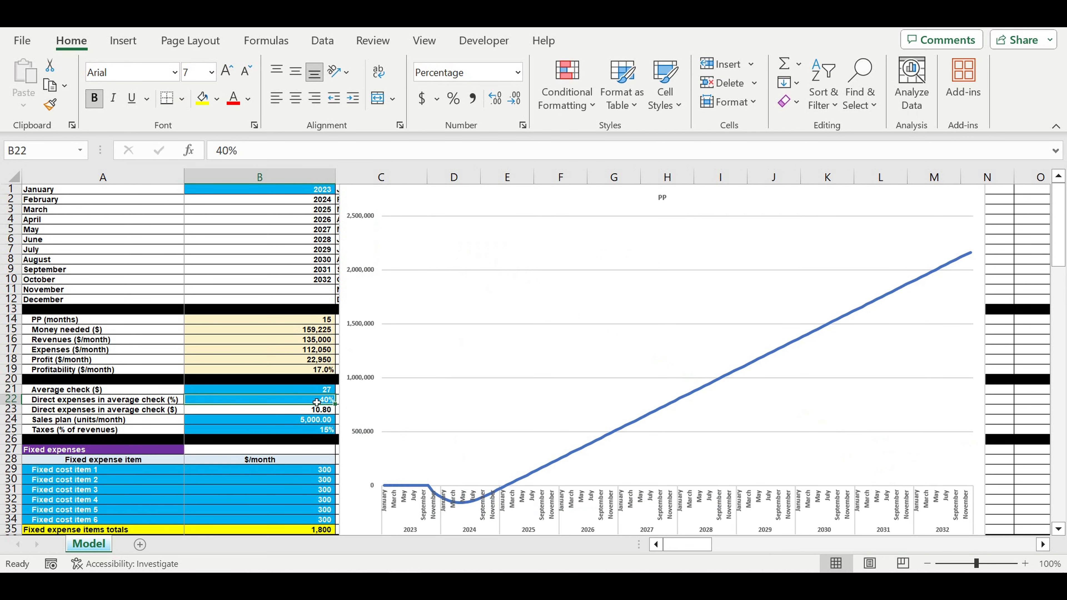
pyautogui.write('80')
pyautogui.press('Return')
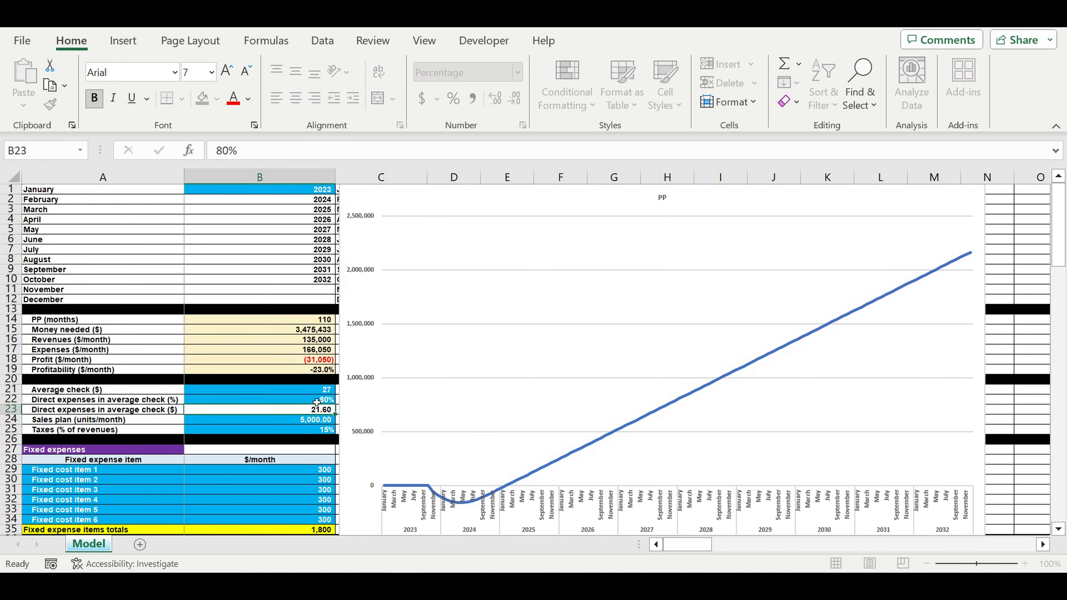
pyautogui.click(316, 402)
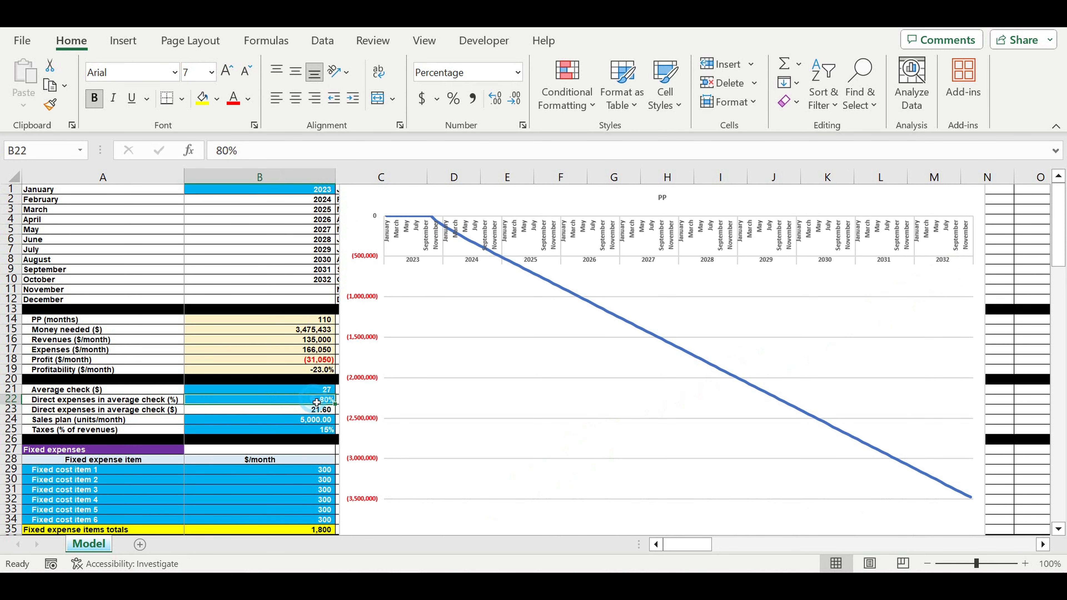
pyautogui.write('60')
pyautogui.press('Return')
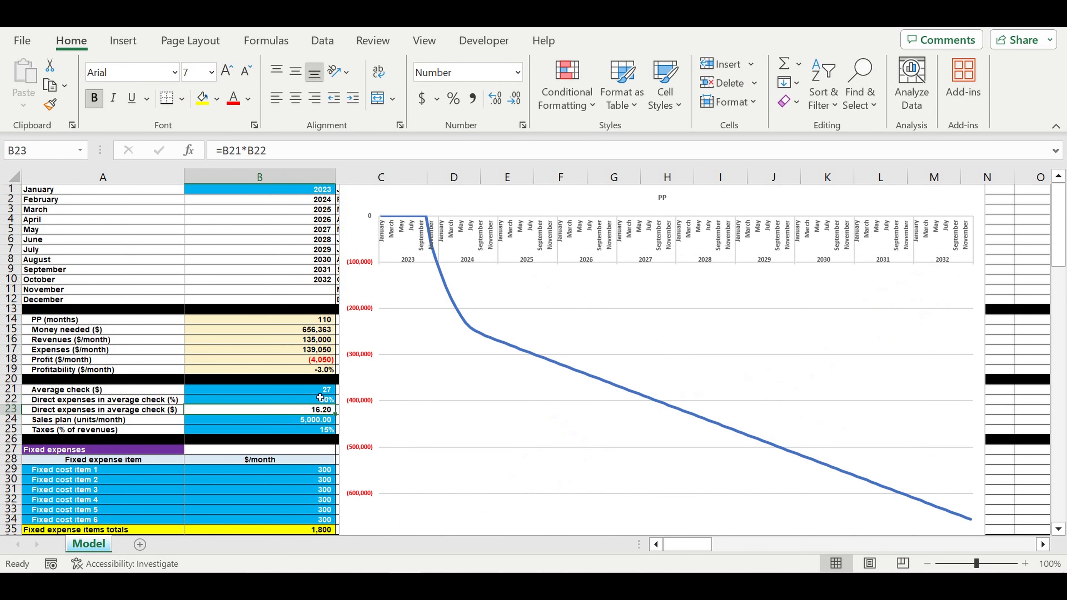
# Restore the average check ($) in B21 to 24 and the direct expenses percentage in B22 to 50%.
pyautogui.click(314, 392)
pyautogui.write('24')
pyautogui.press('Return')
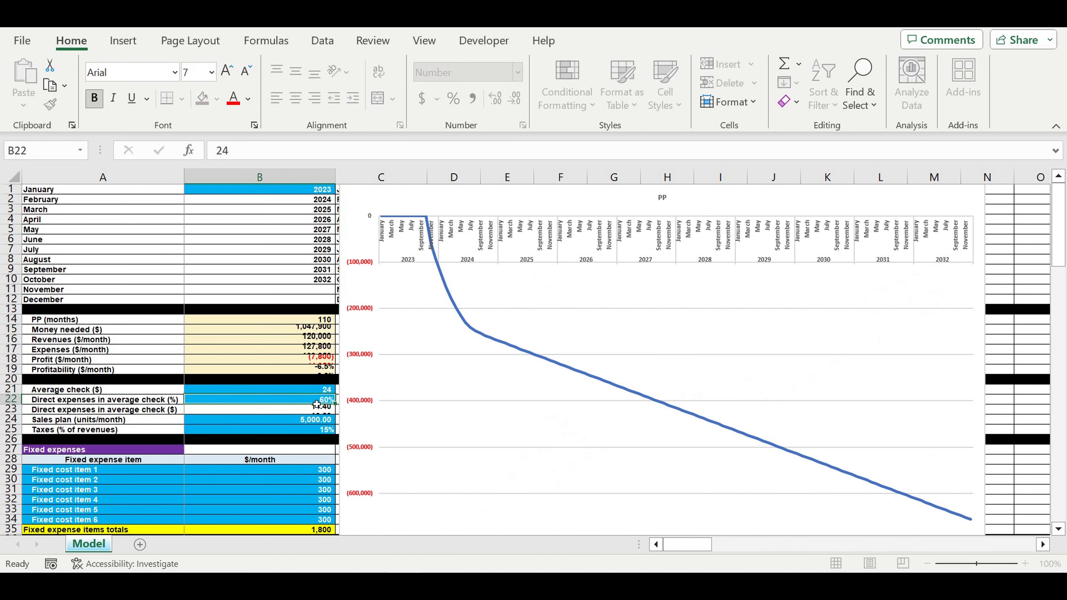
pyautogui.write('50')
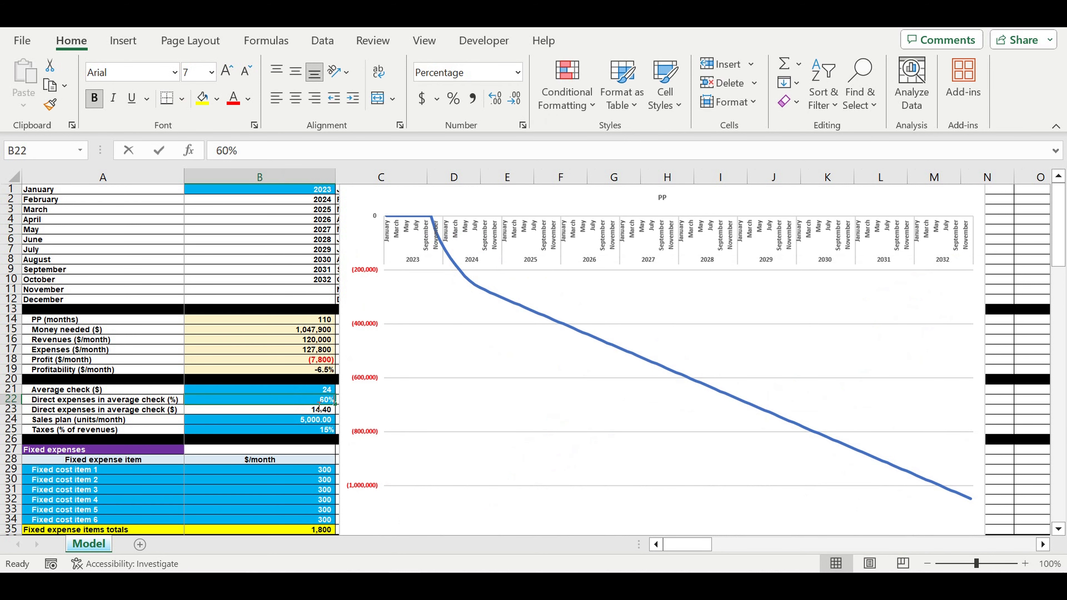
pyautogui.press('Return')
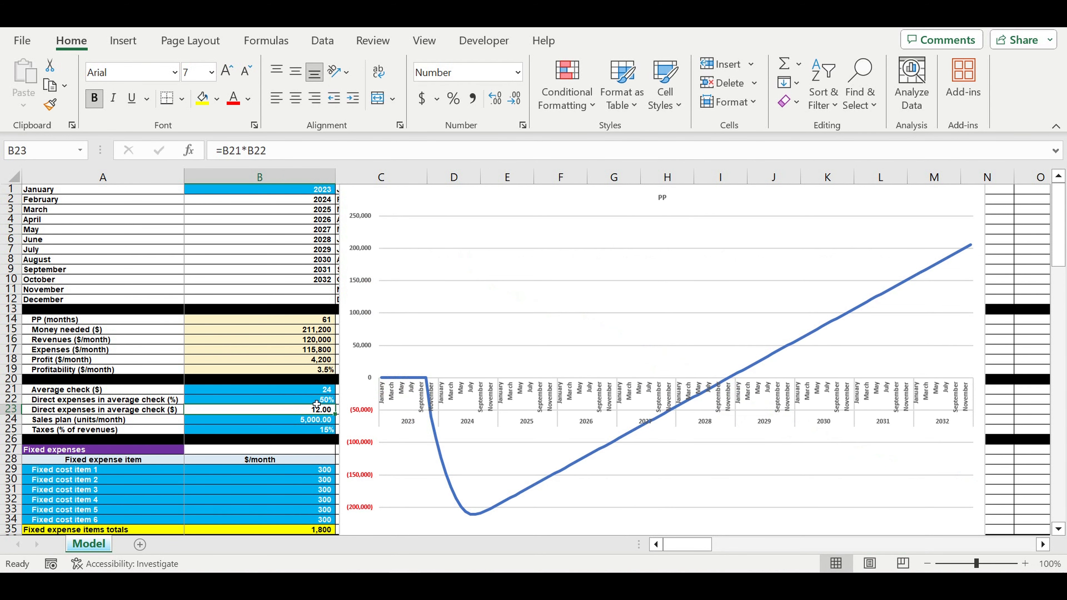
# Test the sales plan (units/month) in B24 at 6,000 and at 4,000.
pyautogui.click(307, 425)
pyautogui.click(316, 423)
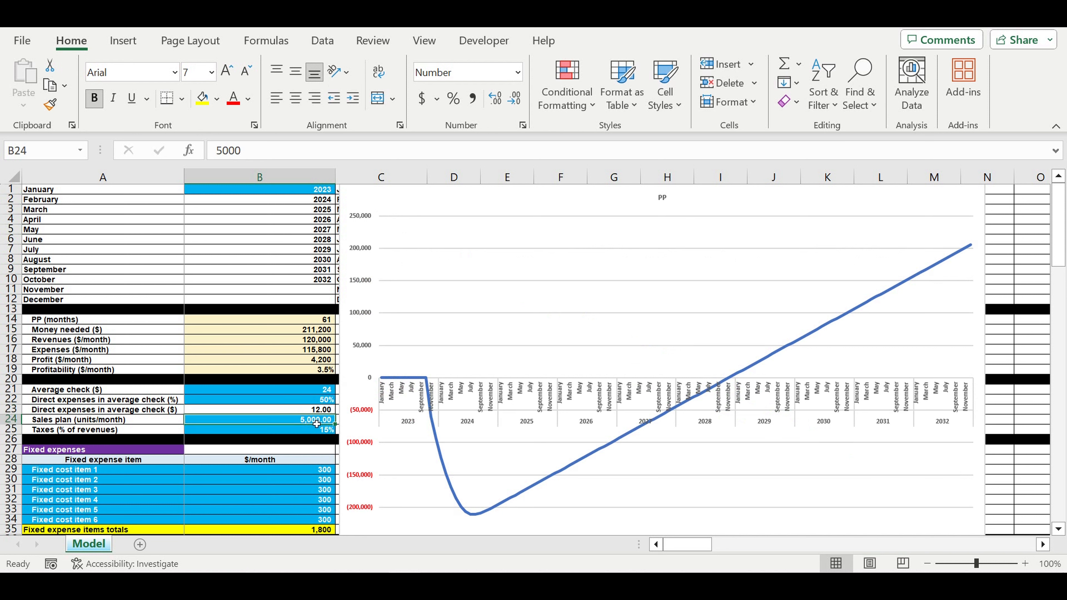
pyautogui.write('6,000')
pyautogui.press('Return')
pyautogui.click(315, 421)
pyautogui.write('4')
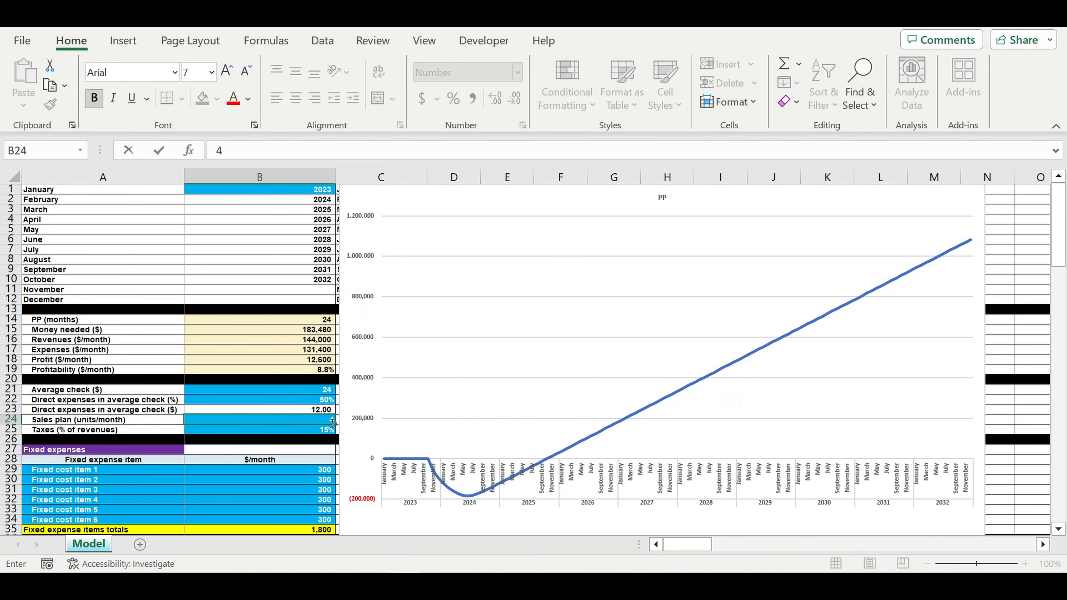
pyautogui.press('Return')
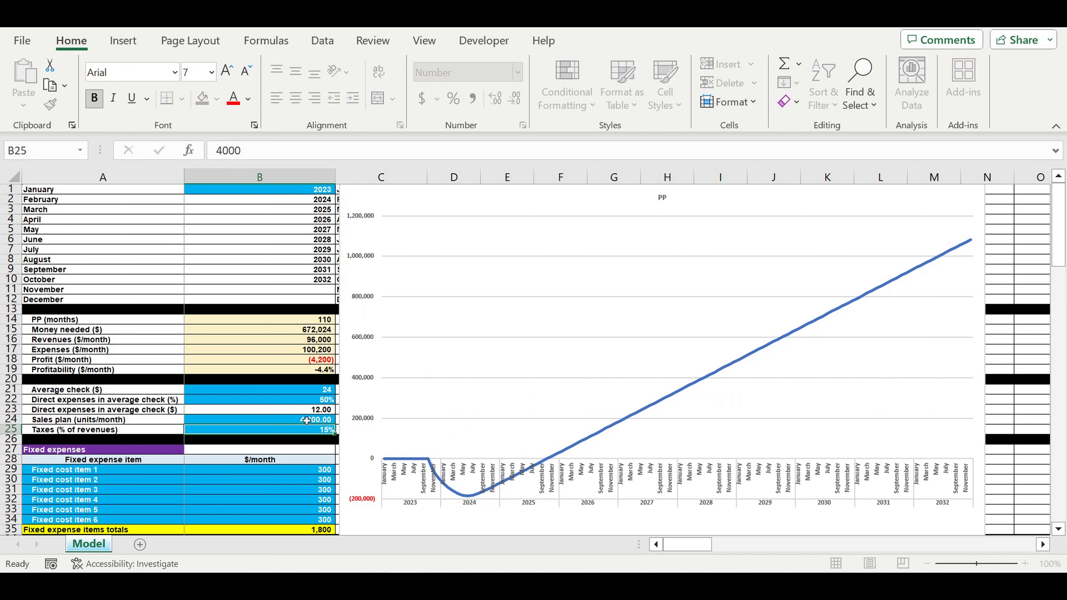
# Test the sales plan (units/month) in B24 at 4,500 and set it back to 5,000.
pyautogui.click(300, 422)
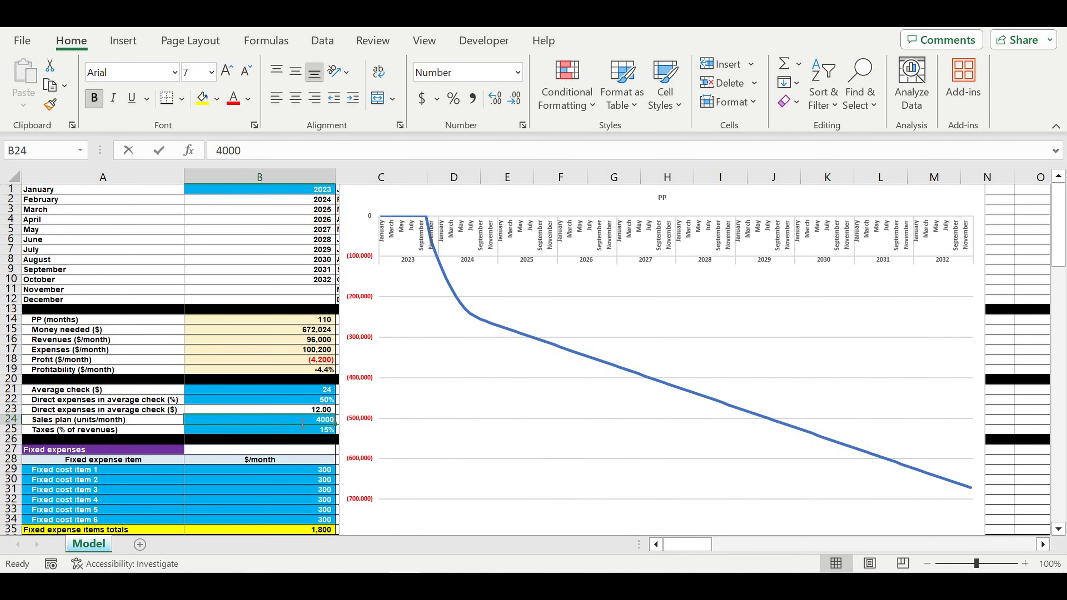
pyautogui.write('4500')
pyautogui.press('Return')
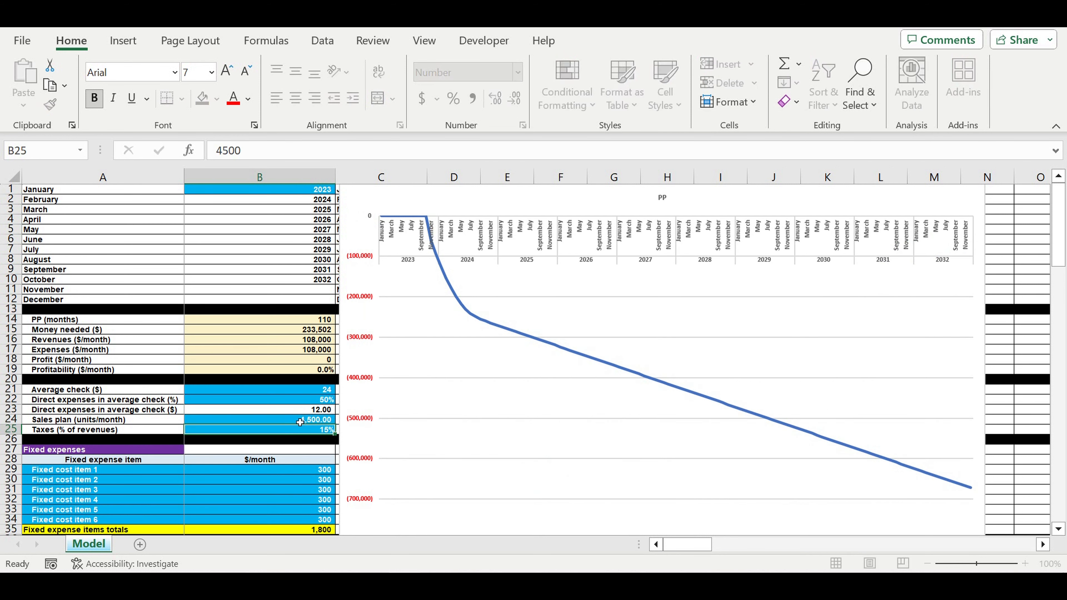
pyautogui.click(299, 422)
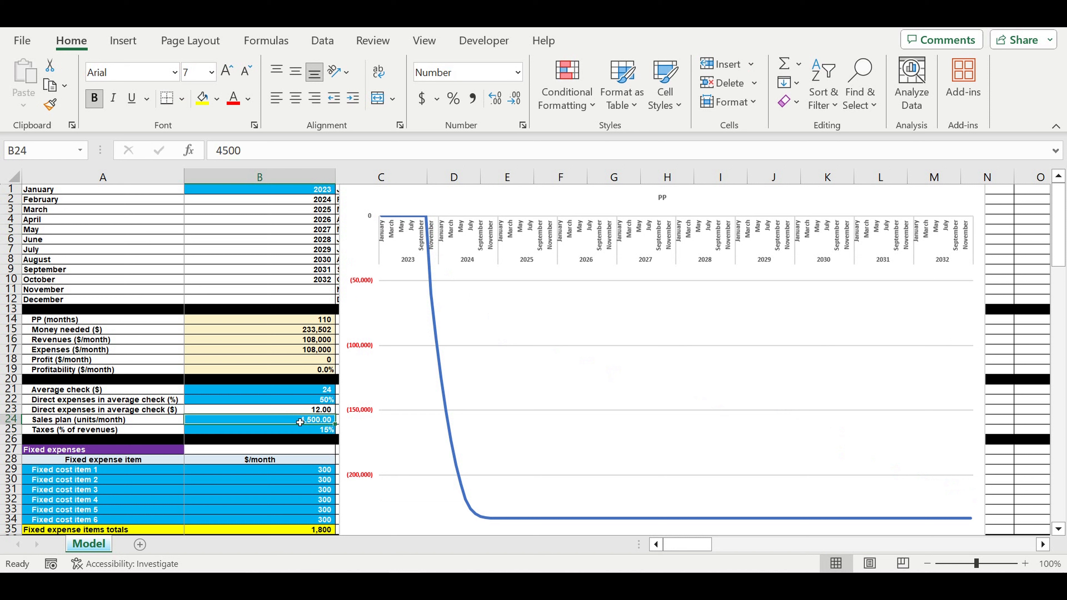
pyautogui.write('5,00')
pyautogui.write('0')
pyautogui.press('Return')
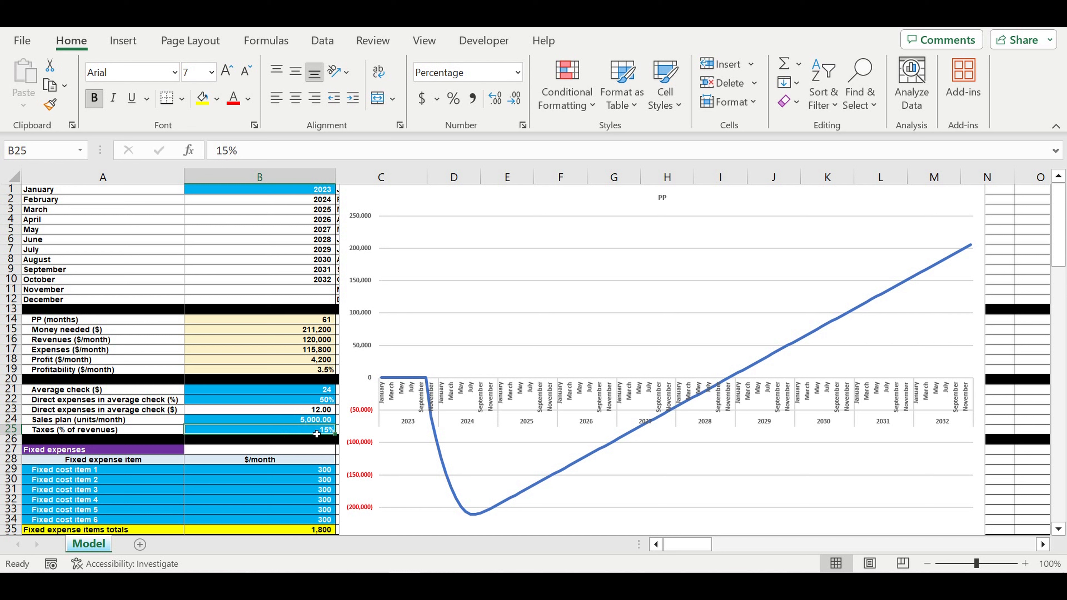
# Test the taxes (% of revenues) in B25 at 20% and at 10%, and set them back to 15%.
pyautogui.write('20')
pyautogui.press('Return')
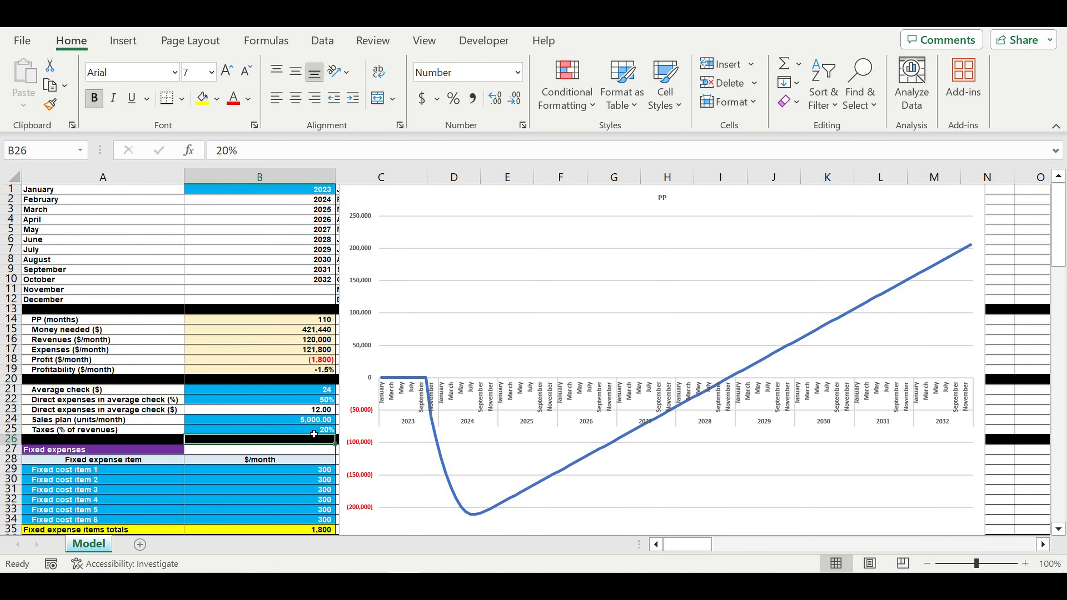
pyautogui.click(313, 433)
pyautogui.write('10')
pyautogui.press('Return')
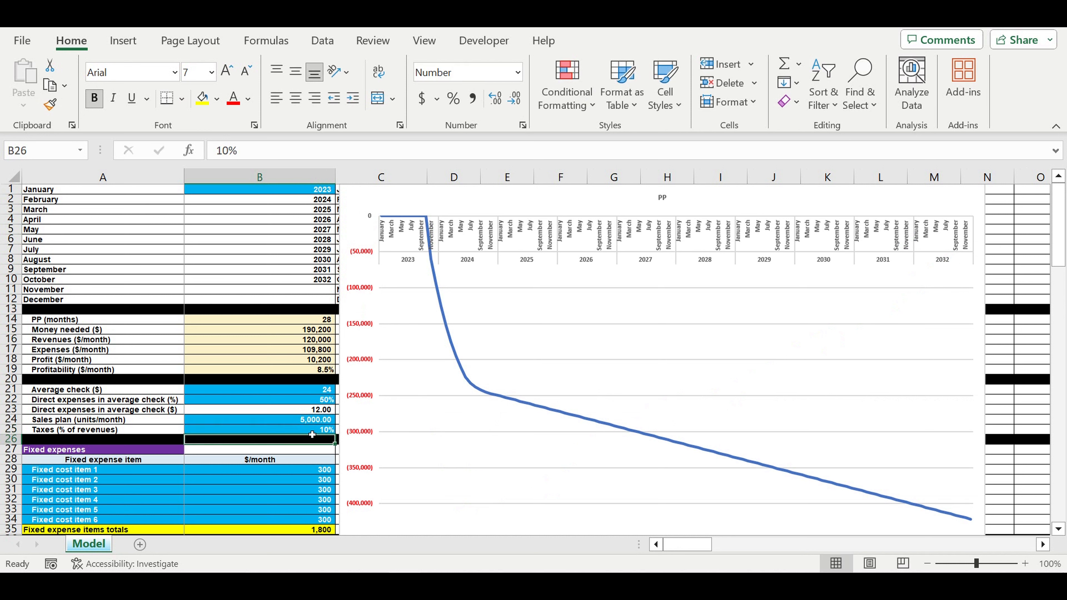
pyautogui.click(313, 431)
pyautogui.write('15')
pyautogui.press('Return')
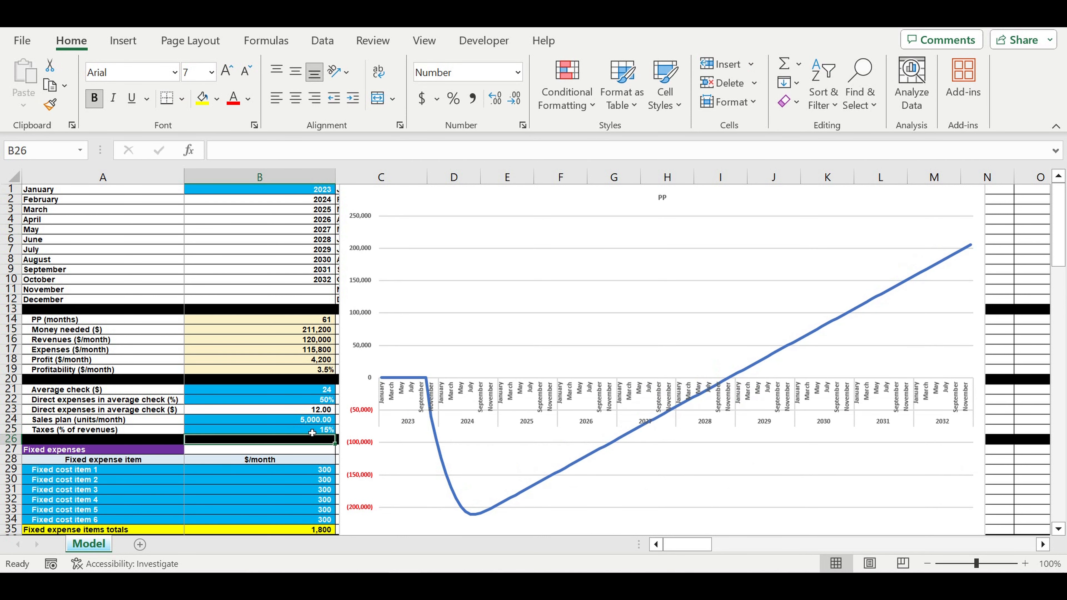
pyautogui.click(312, 431)
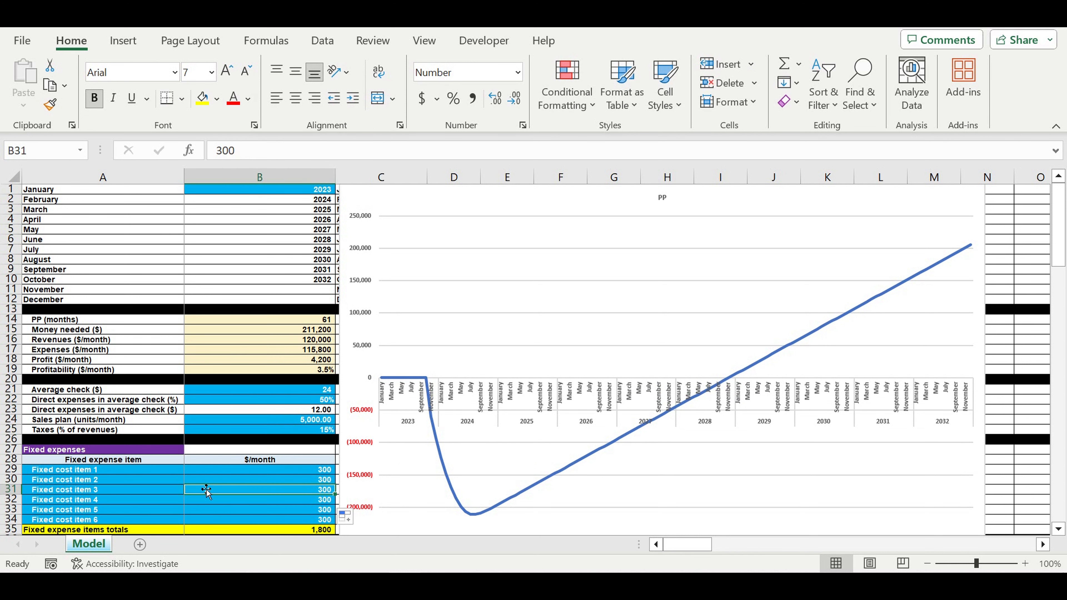
# Examine the Fixed expenses table, its six cost item names and their monthly amounts.
pyautogui.click(118, 452)
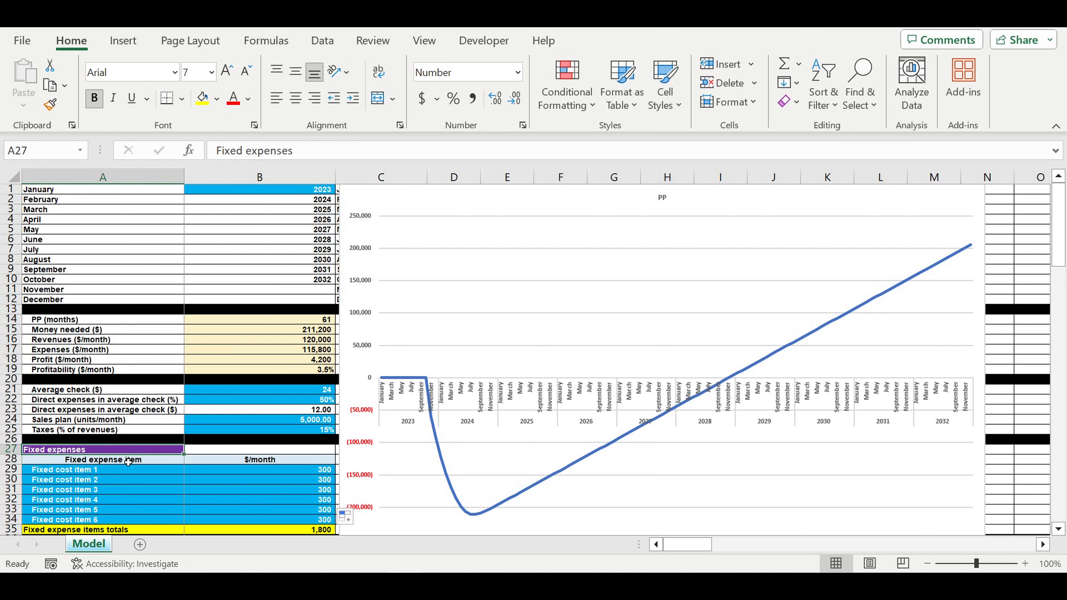
pyautogui.moveTo(52, 453); pyautogui.dragTo(246, 517)
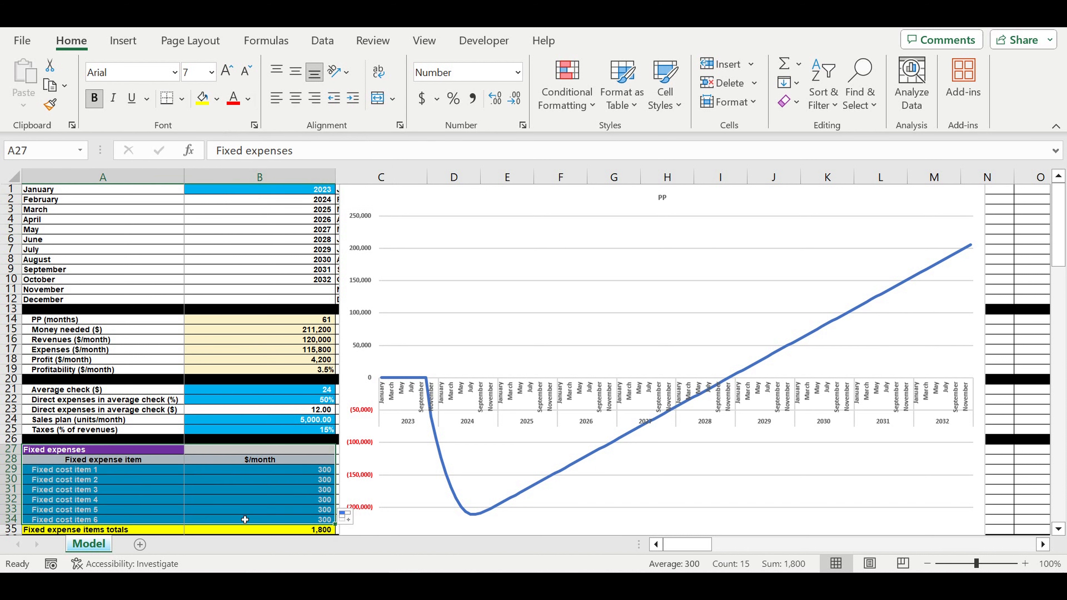
pyautogui.click(92, 454)
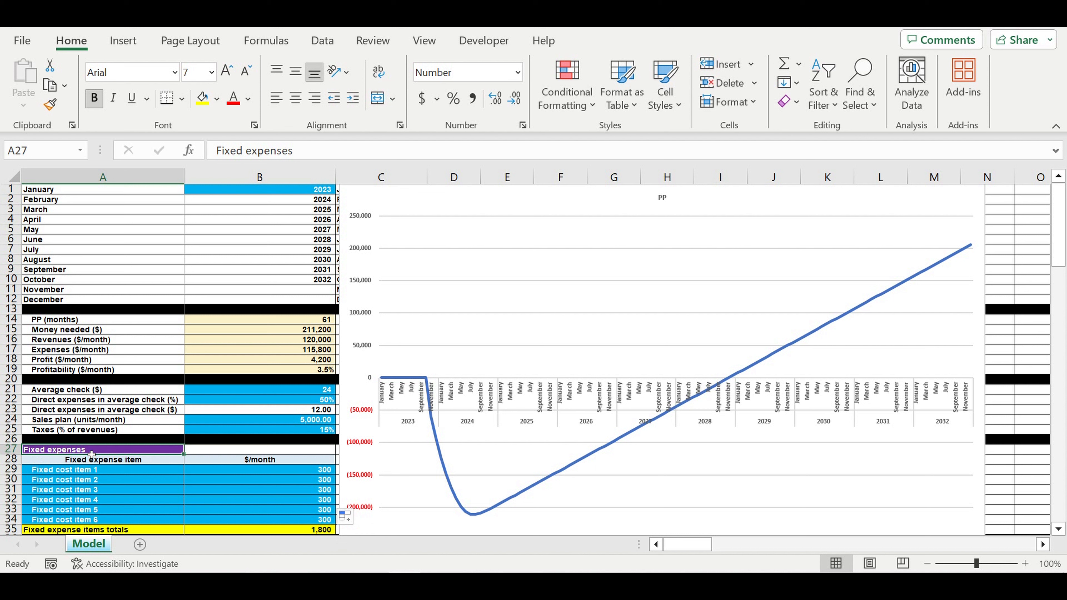
pyautogui.moveTo(95, 474); pyautogui.dragTo(97, 521)
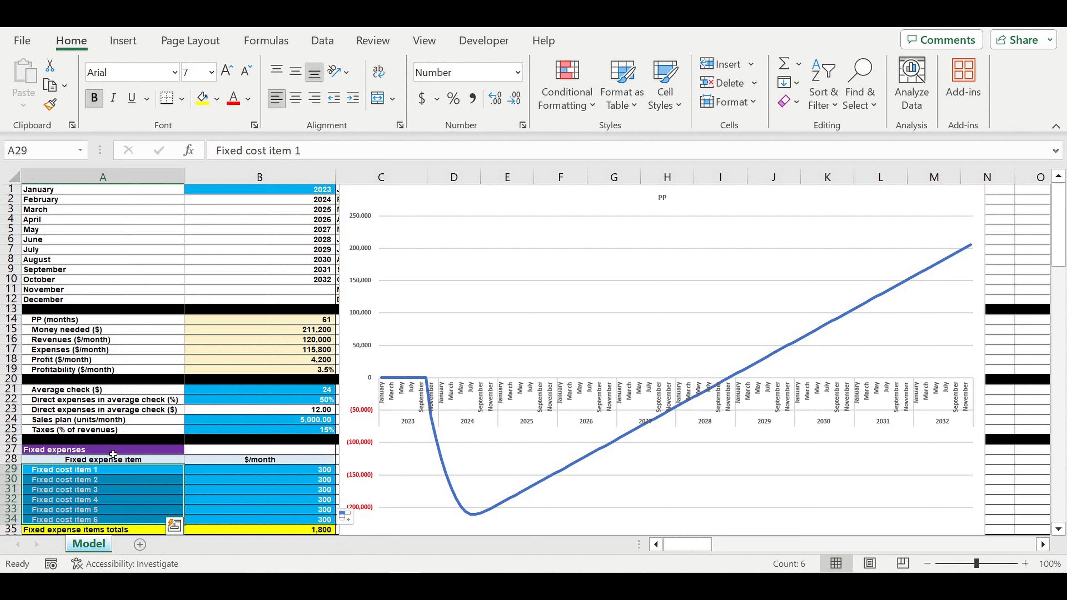
pyautogui.moveTo(114, 451); pyautogui.dragTo(250, 524)
pyautogui.moveTo(88, 473); pyautogui.dragTo(93, 520)
pyautogui.click(312, 474)
pyautogui.doubleClick(292, 470)
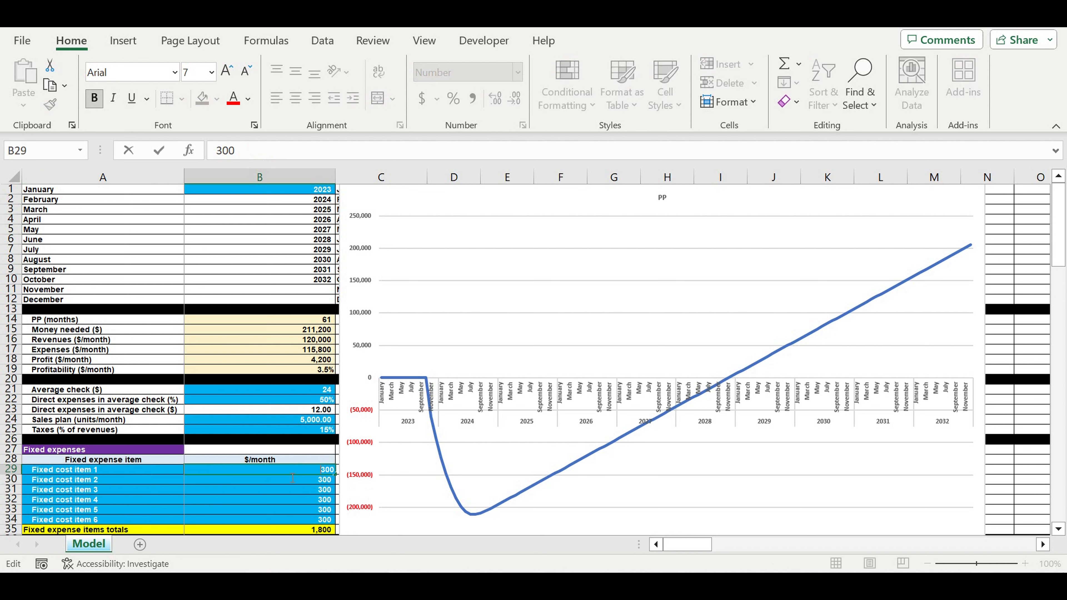
pyautogui.moveTo(290, 470); pyautogui.dragTo(286, 520)
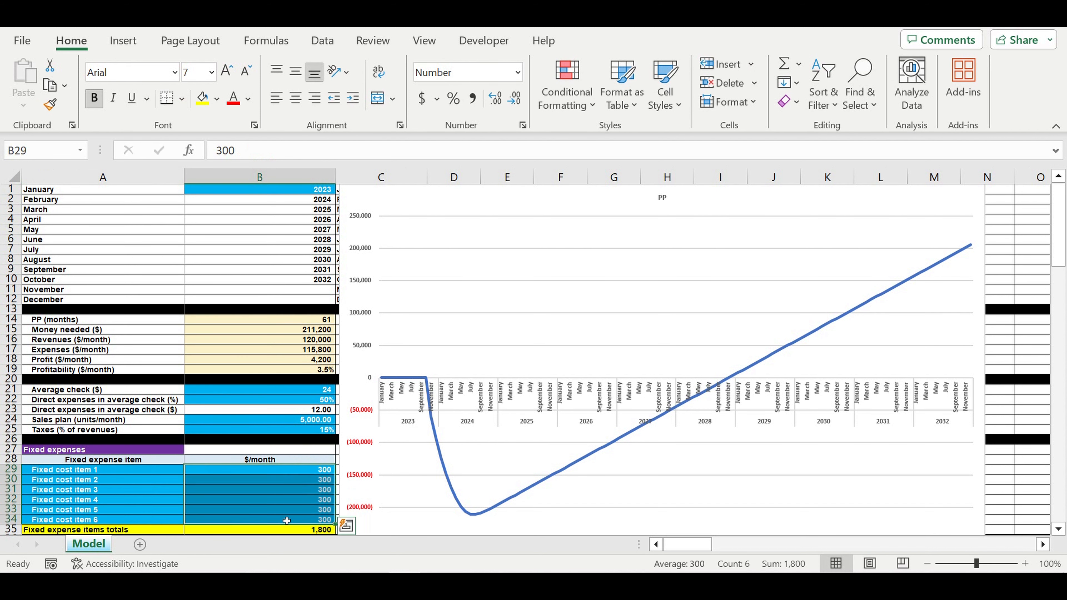
# Set fixed cost item 1 in B29 to 700 and fill the amount down through item 6 in B34.
pyautogui.click(314, 472)
pyautogui.write('700')
pyautogui.press('Return')
pyautogui.click(318, 471)
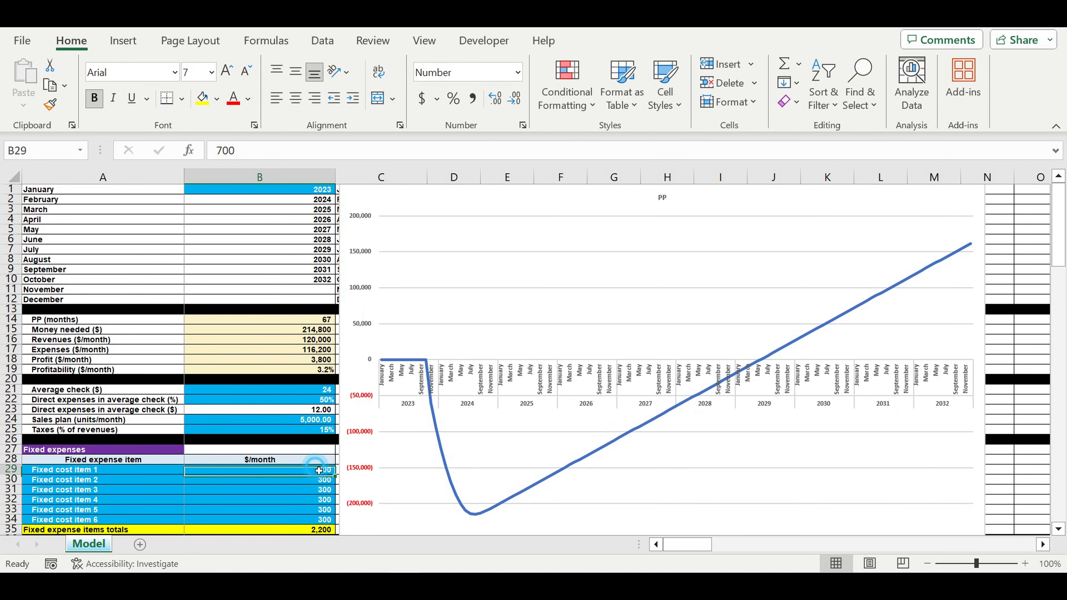
pyautogui.moveTo(335, 476); pyautogui.dragTo(335, 524)
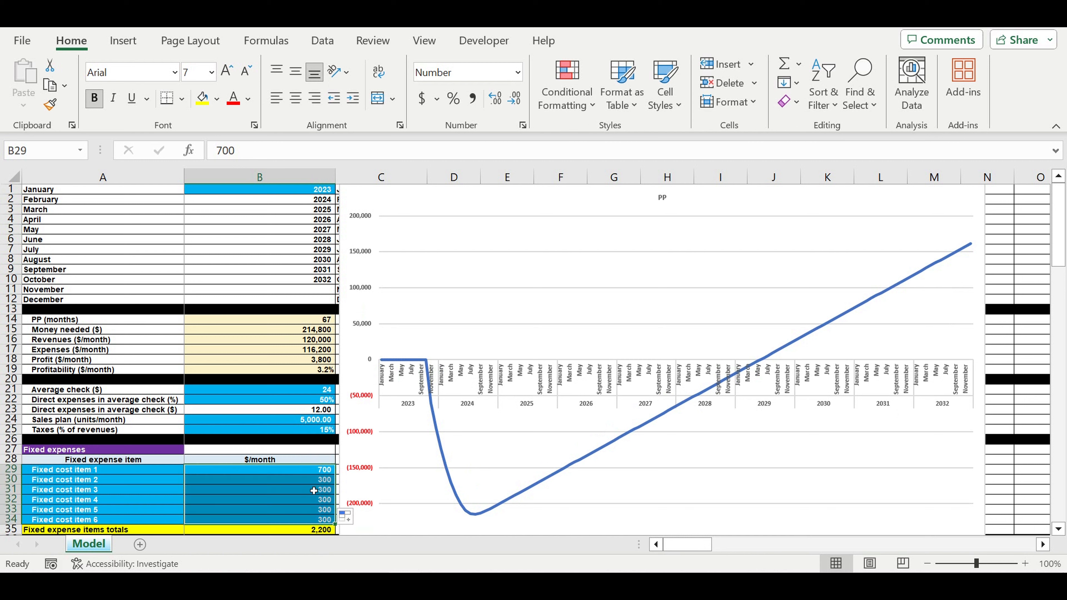
# Lower fixed cost item 1 in B29 to 400 and copy that amount down to items 2 through 6.
pyautogui.click(313, 472)
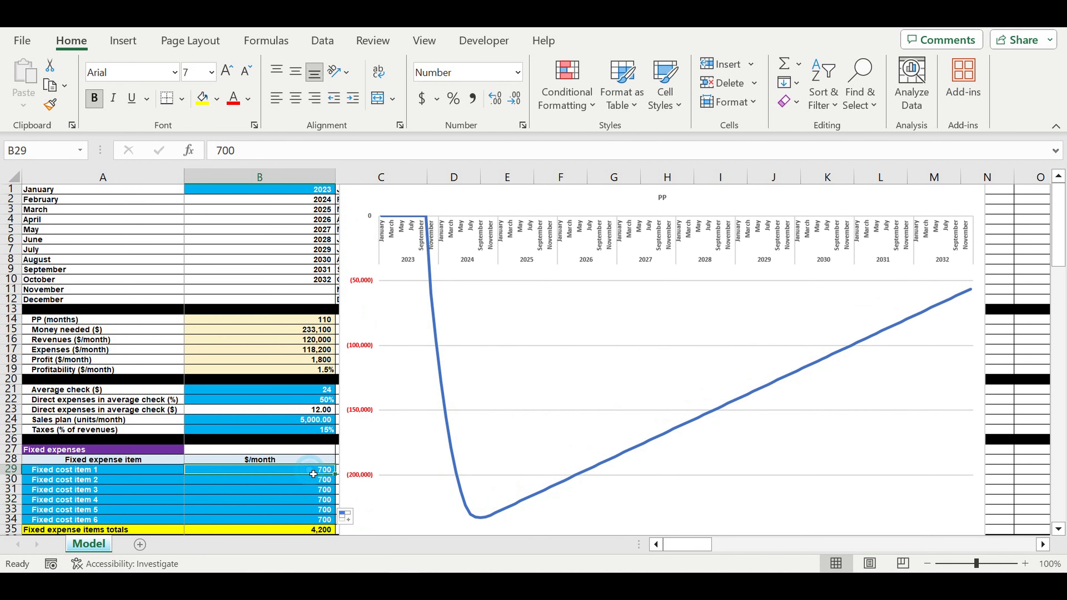
pyautogui.write('4')
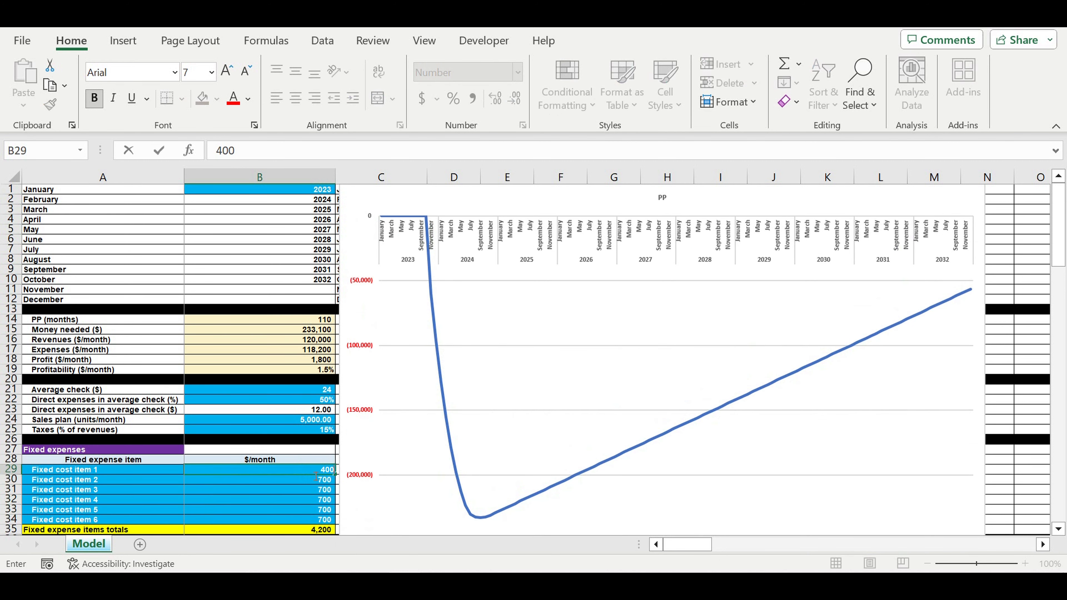
pyautogui.write('00')
pyautogui.press('Return')
pyautogui.press('Up')
pyautogui.moveTo(335, 479); pyautogui.dragTo(336, 523)
# Restore all six fixed cost items in B29:B34 to 300 per month.
pyautogui.click(315, 472)
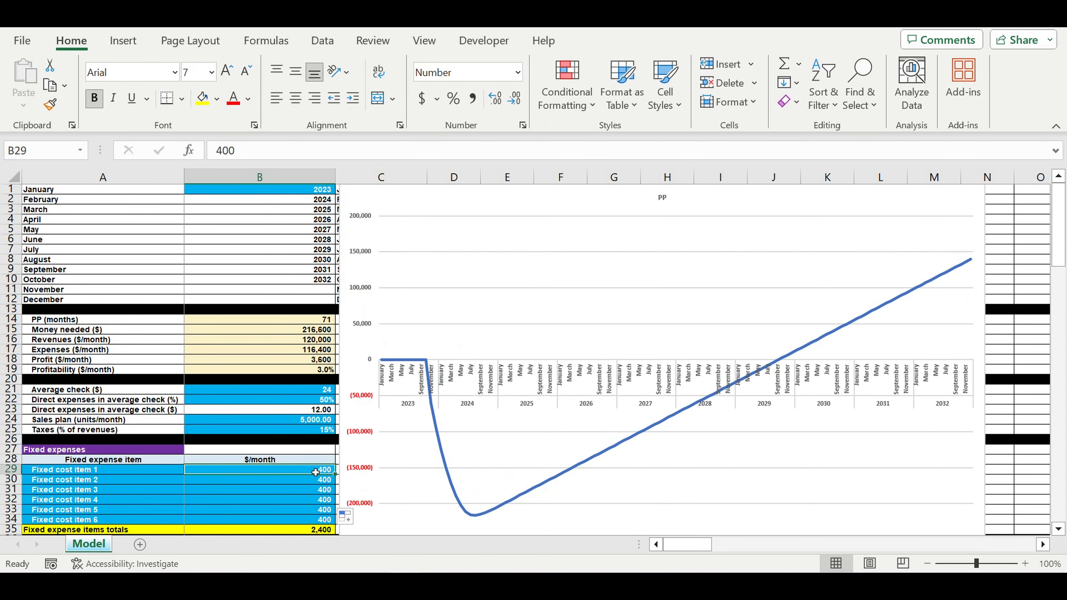
pyautogui.write('300')
pyautogui.press('Return')
pyautogui.click(326, 473)
pyautogui.moveTo(341, 480); pyautogui.dragTo(347, 522)
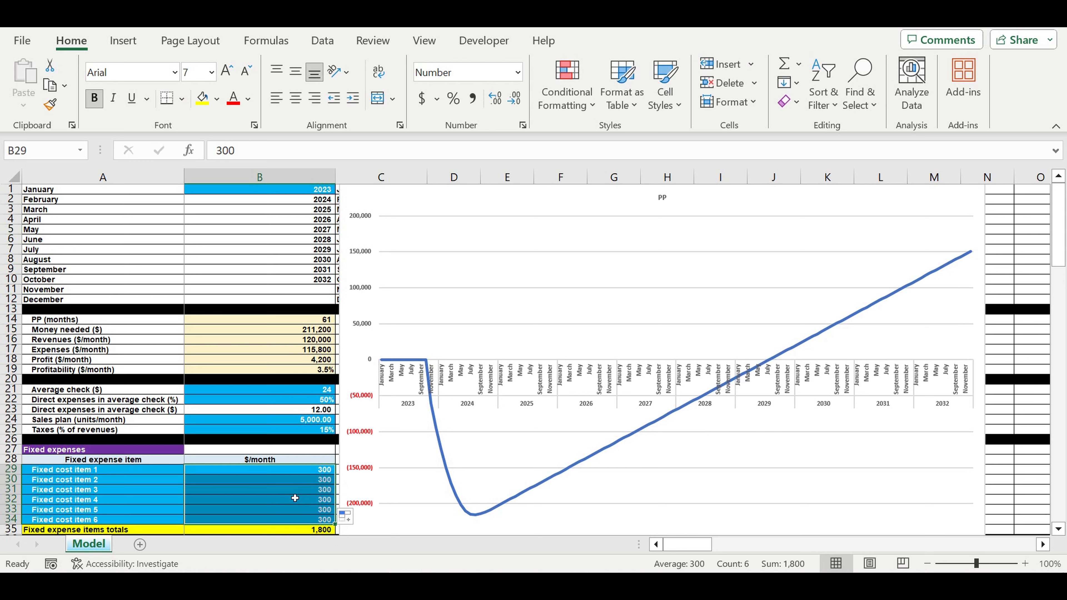
# Review the Payroll table's positions, amount of people per position and salary per person.
pyautogui.scroll(-5, 560, 449)
pyautogui.click(560, 449)
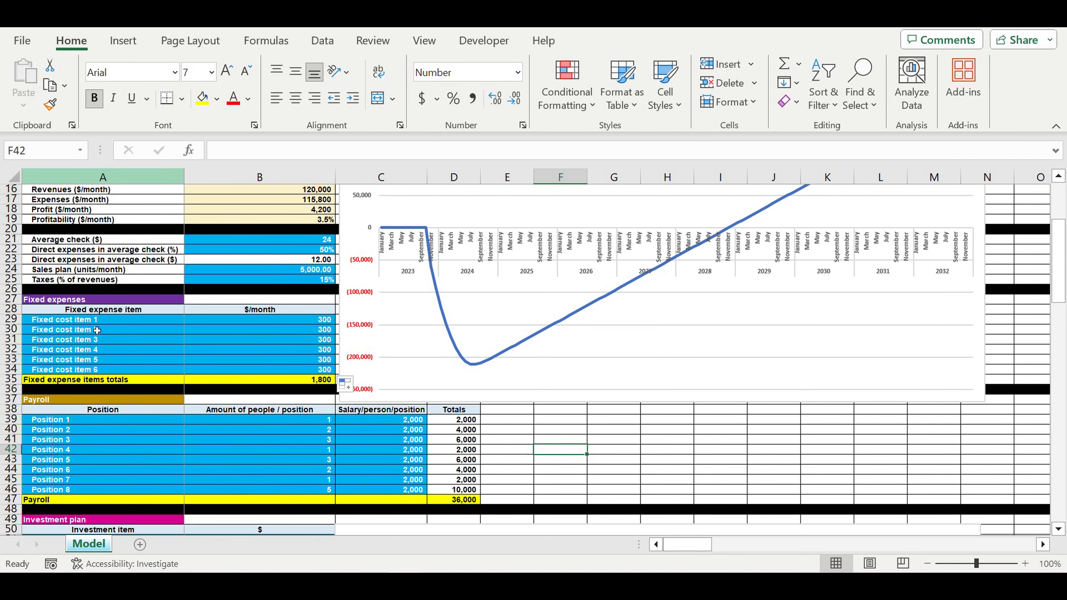
pyautogui.moveTo(160, 404); pyautogui.dragTo(445, 509)
pyautogui.moveTo(65, 419); pyautogui.dragTo(76, 491)
pyautogui.moveTo(280, 421); pyautogui.dragTo(282, 490)
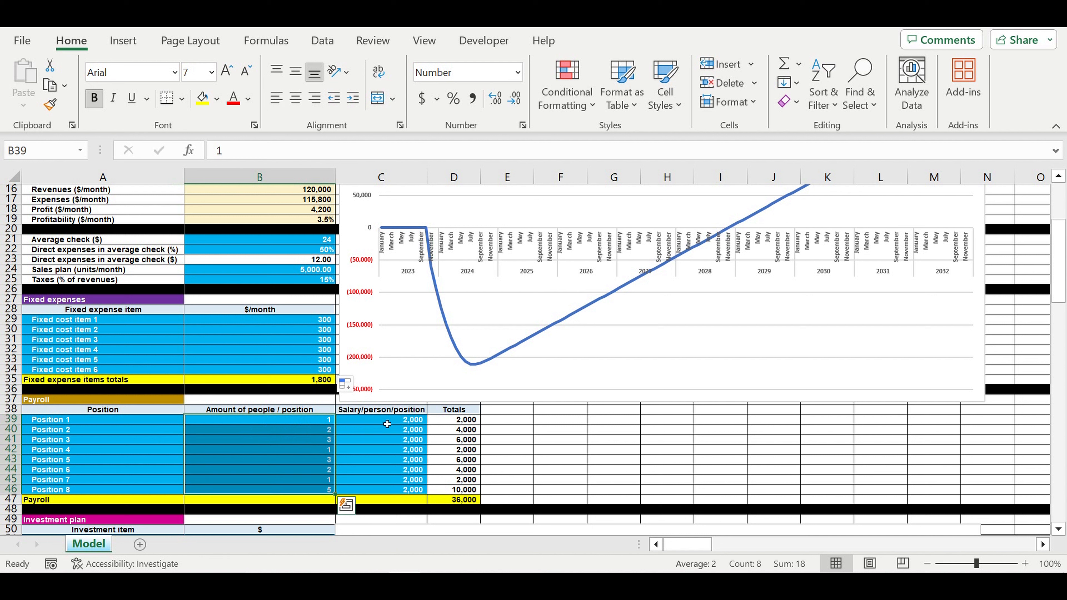
pyautogui.moveTo(386, 424); pyautogui.dragTo(378, 492)
# Set the amount of people for Position 1 in B39 to 2.
pyautogui.click(310, 420)
pyautogui.write('2')
pyautogui.press('Return')
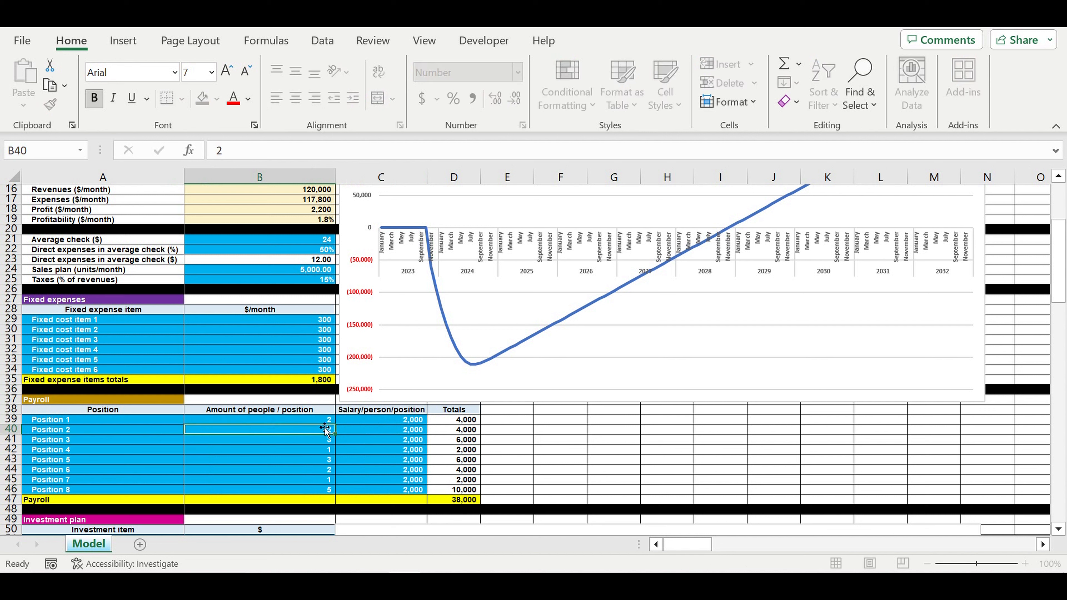
# Copy the 2 people of Position 1 down to Positions 2 through 8 and set the salary in C39:C46 to 3000.
pyautogui.click(318, 423)
pyautogui.moveTo(339, 427); pyautogui.dragTo(339, 492)
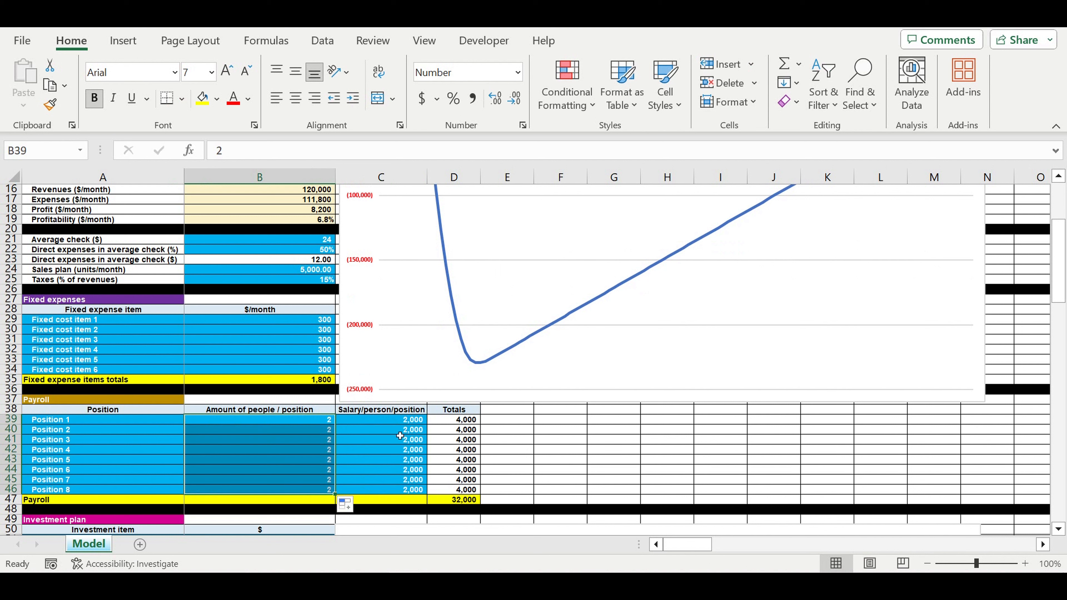
pyautogui.click(404, 422)
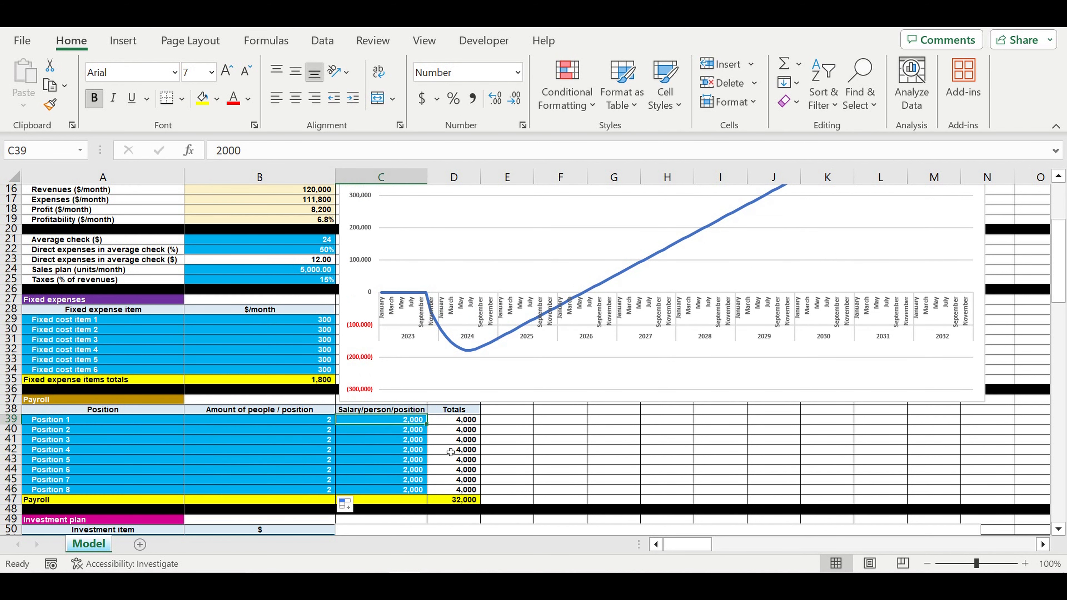
pyautogui.write('3000')
pyautogui.click(407, 450)
pyautogui.click(406, 420)
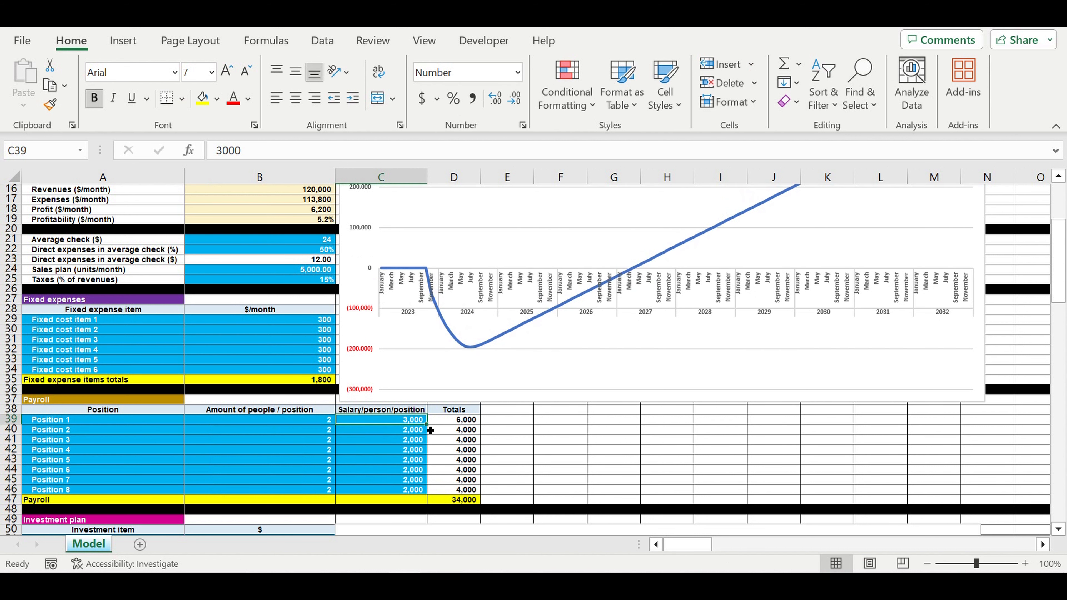
pyautogui.moveTo(432, 461); pyautogui.dragTo(435, 492)
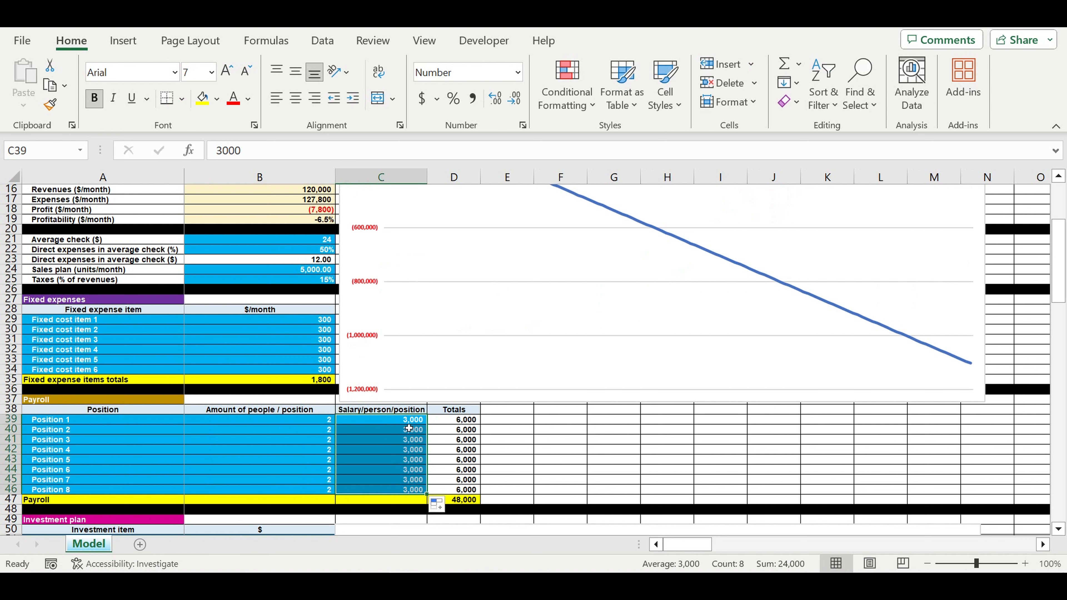
# Set the salary per person for Position 1 in C39 to 1500 and copy it down to Position 8.
pyautogui.click(403, 420)
pyautogui.write('15')
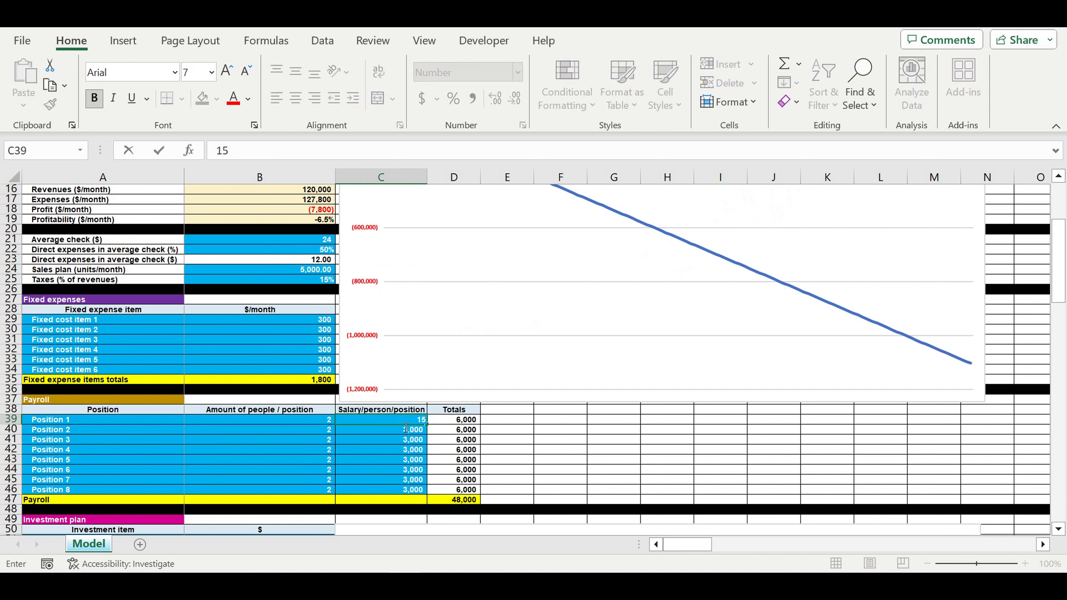
pyautogui.write('00')
pyautogui.click(404, 449)
pyautogui.click(410, 420)
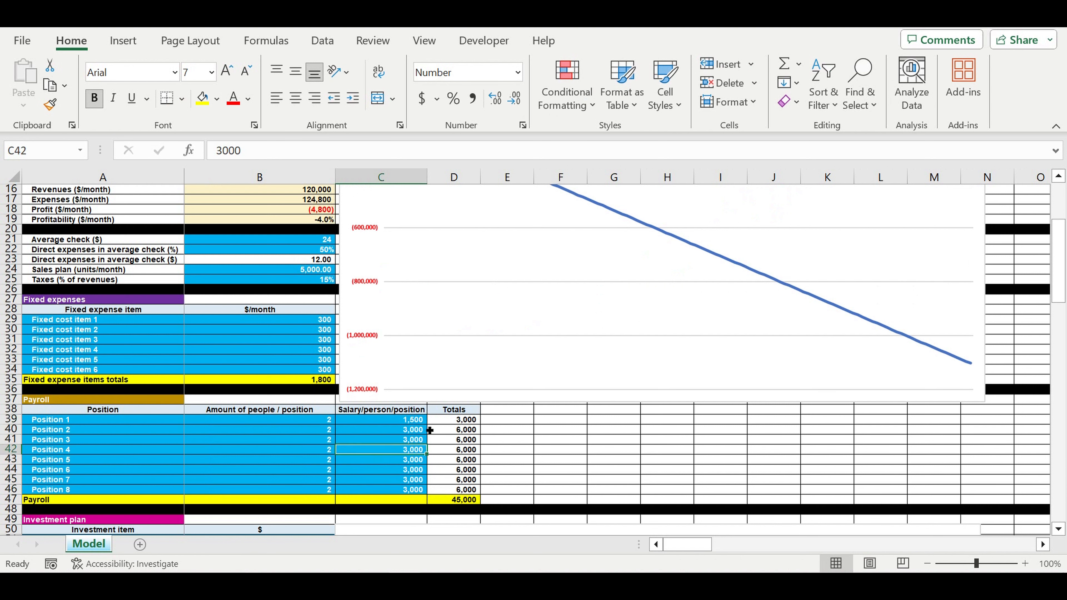
pyautogui.moveTo(429, 429); pyautogui.dragTo(443, 490)
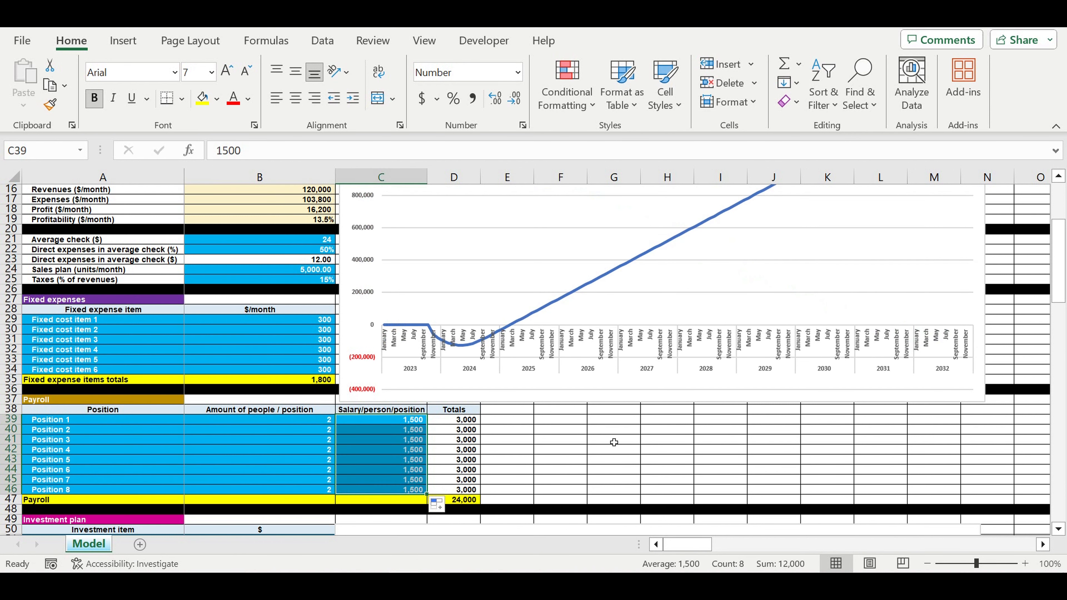
# Set the amount of people for Position 1 in B39 to 3 and fill it down to Position 8.
pyautogui.press('Left')
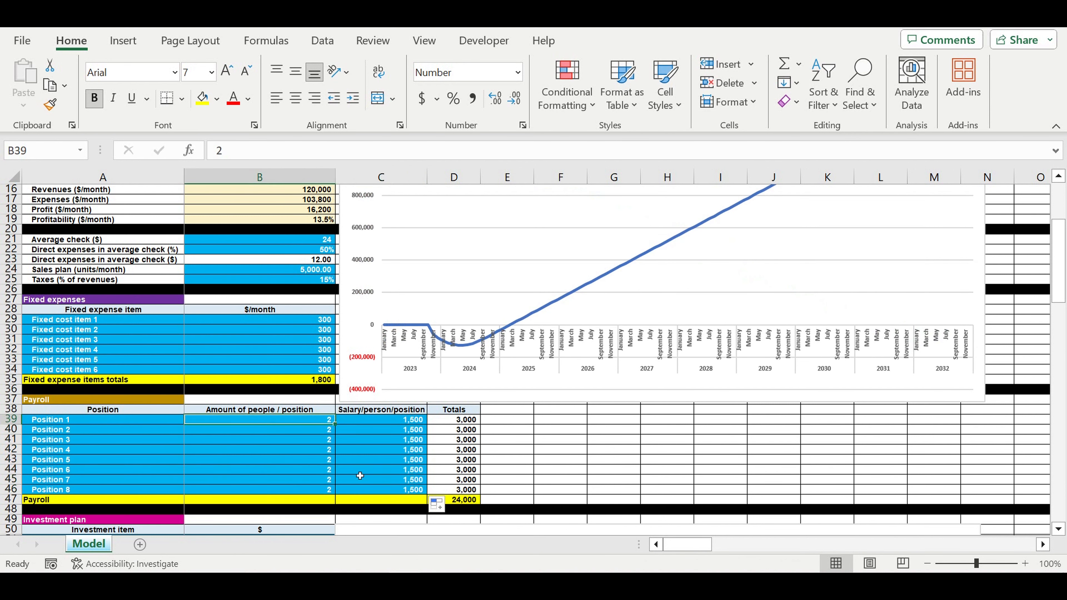
pyautogui.write('3')
pyautogui.hotkey('ctrl', 'Return')
pyautogui.moveTo(340, 429); pyautogui.dragTo(338, 495)
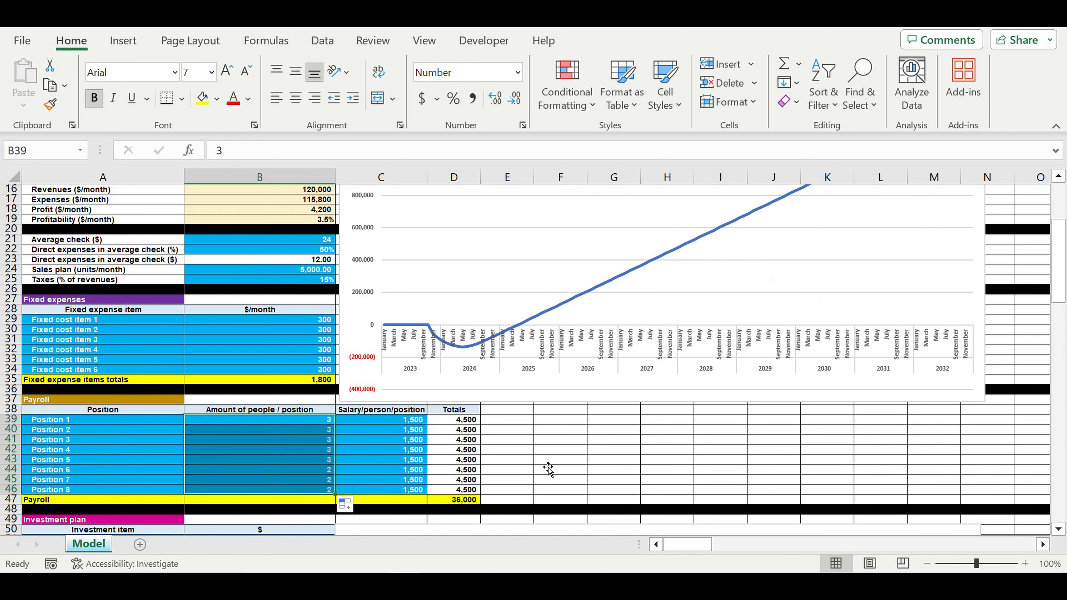
pyautogui.click(547, 462)
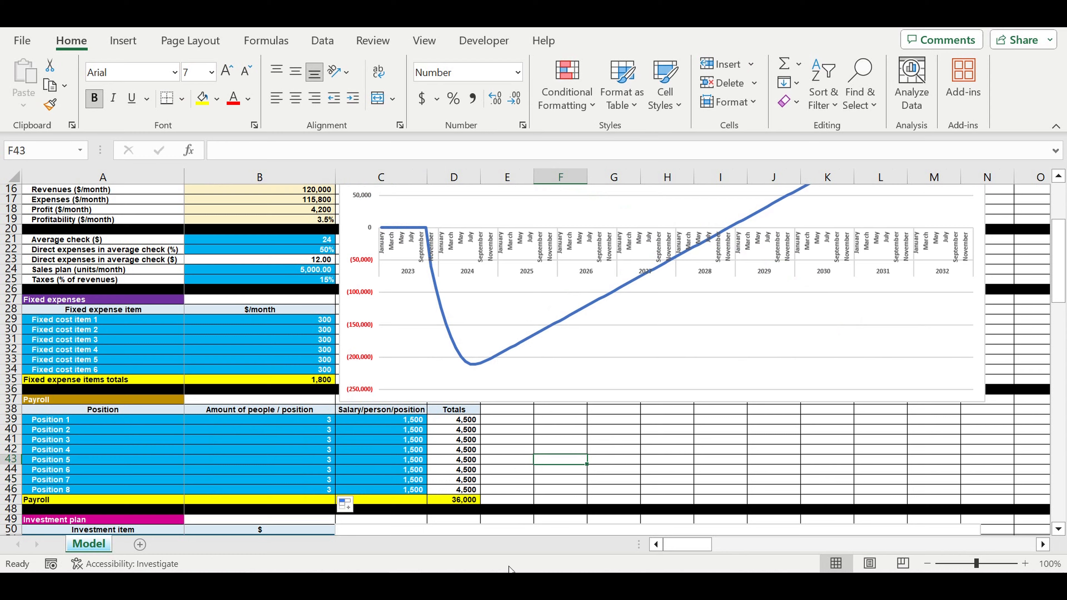
# Review the Investment plan table's items and their dollar amounts in rows 51 to 70.
pyautogui.scroll(-8, 183, 288)
pyautogui.moveTo(170, 283); pyautogui.dragTo(289, 497)
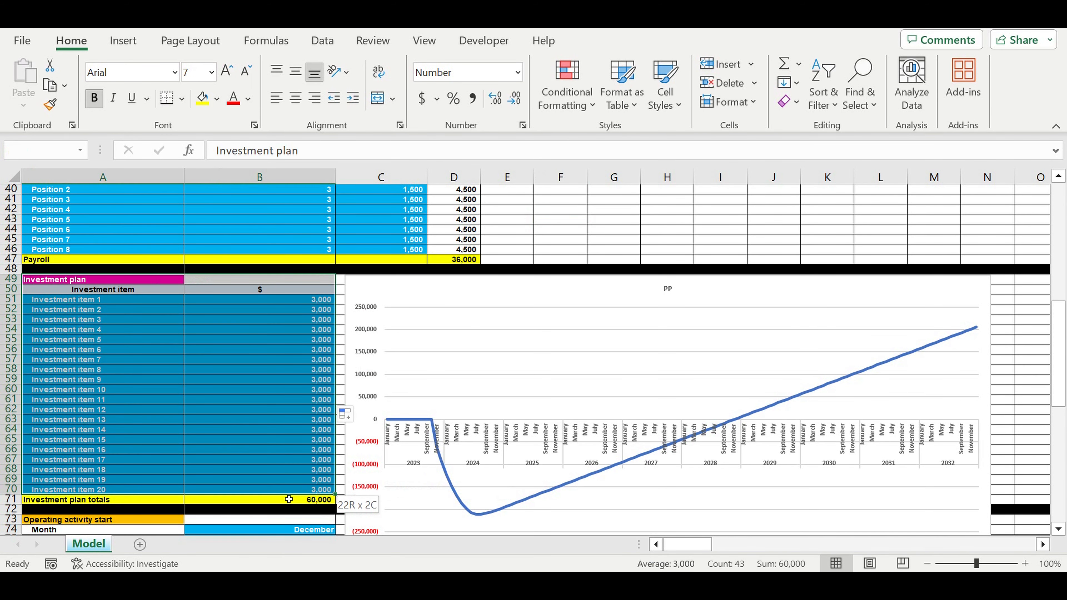
pyautogui.moveTo(113, 300); pyautogui.dragTo(115, 496)
pyautogui.moveTo(310, 304); pyautogui.dragTo(289, 491)
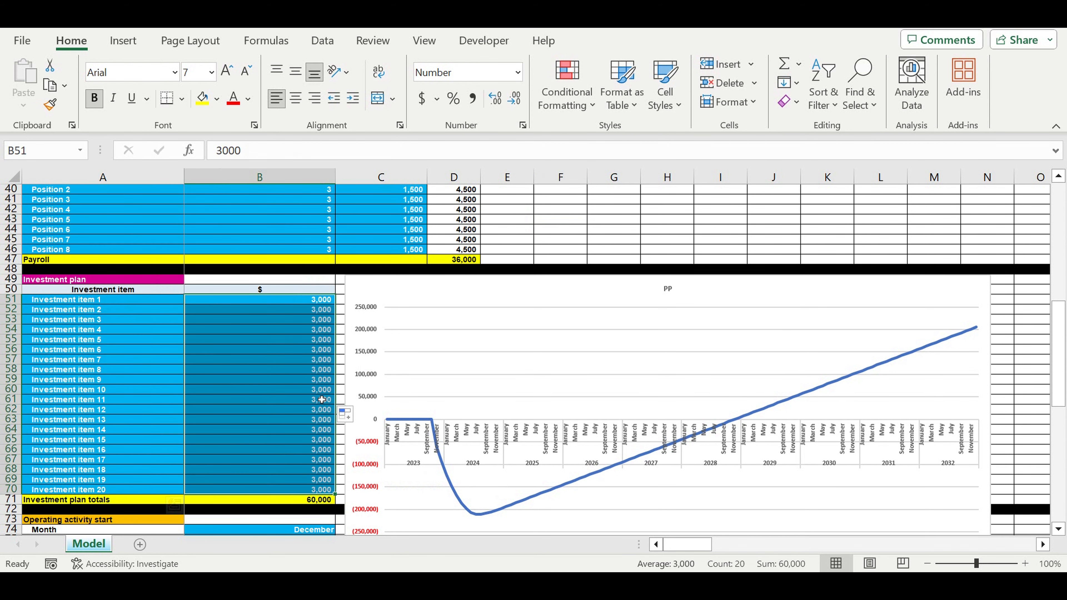
# Raise Investment item 1 in B51 to 5000 and copy that amount down to items 2 through 20.
pyautogui.click(304, 302)
pyautogui.write('5')
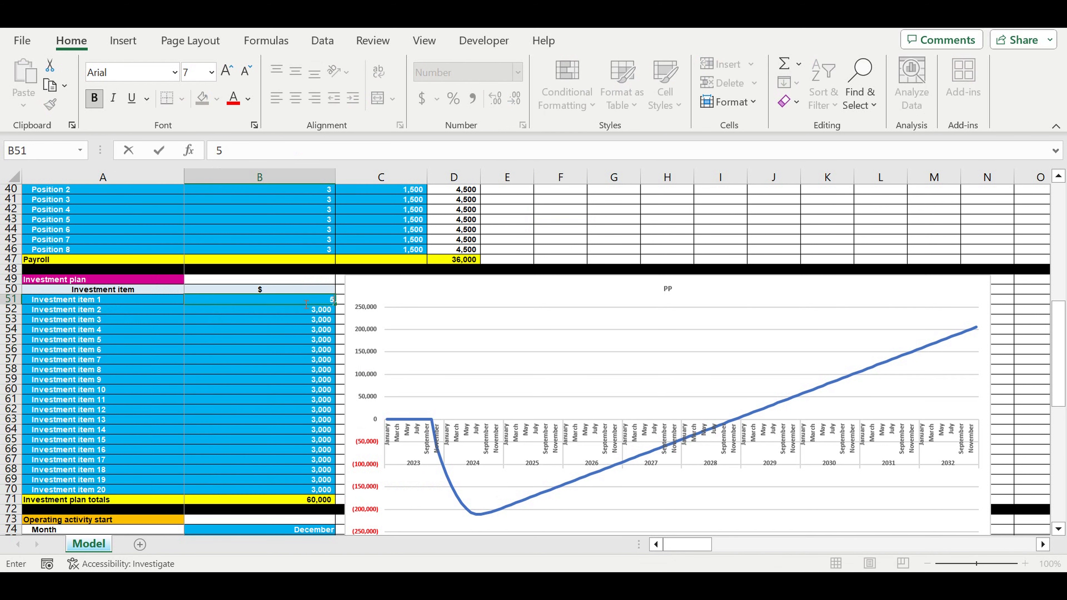
pyautogui.write(',000')
pyautogui.press('Return')
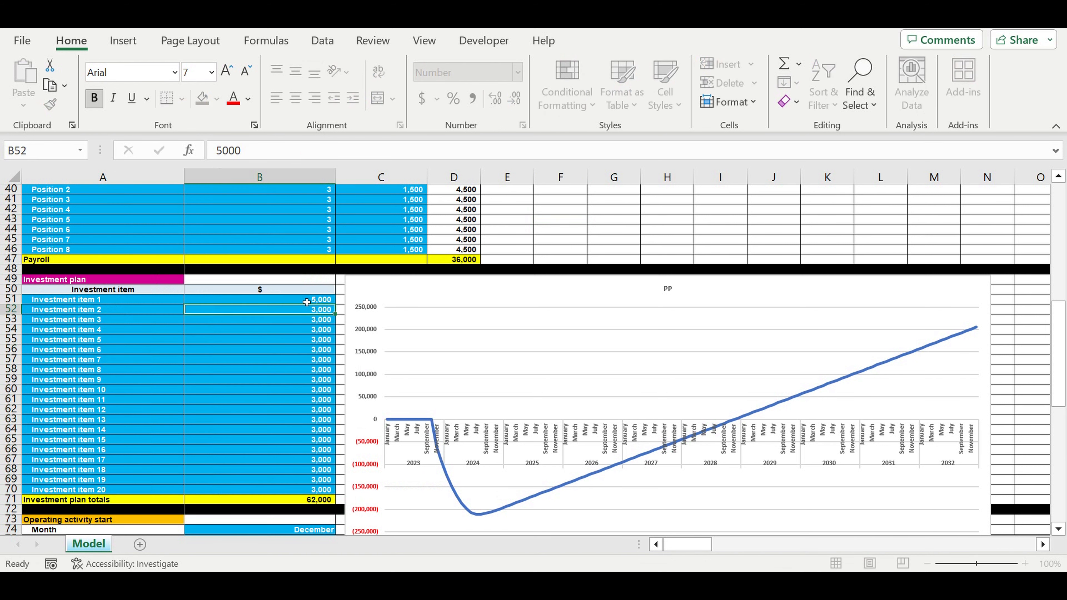
pyautogui.click(306, 302)
pyautogui.moveTo(338, 321); pyautogui.dragTo(344, 491)
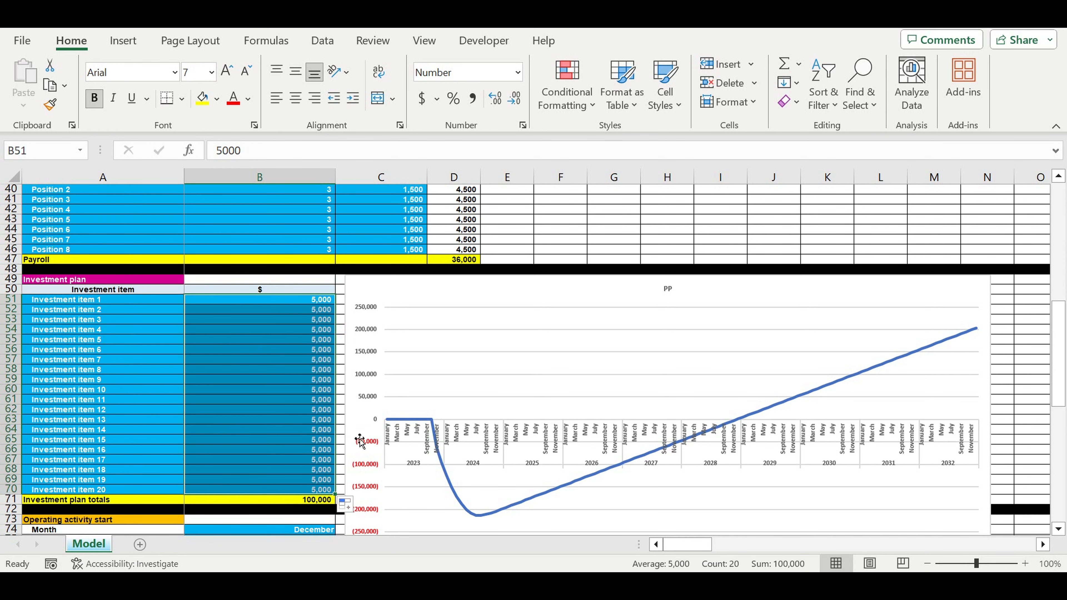
# Lower Investment item 1 in B51 to 2000 and copy that amount down to items 2 through 20.
pyautogui.click(312, 303)
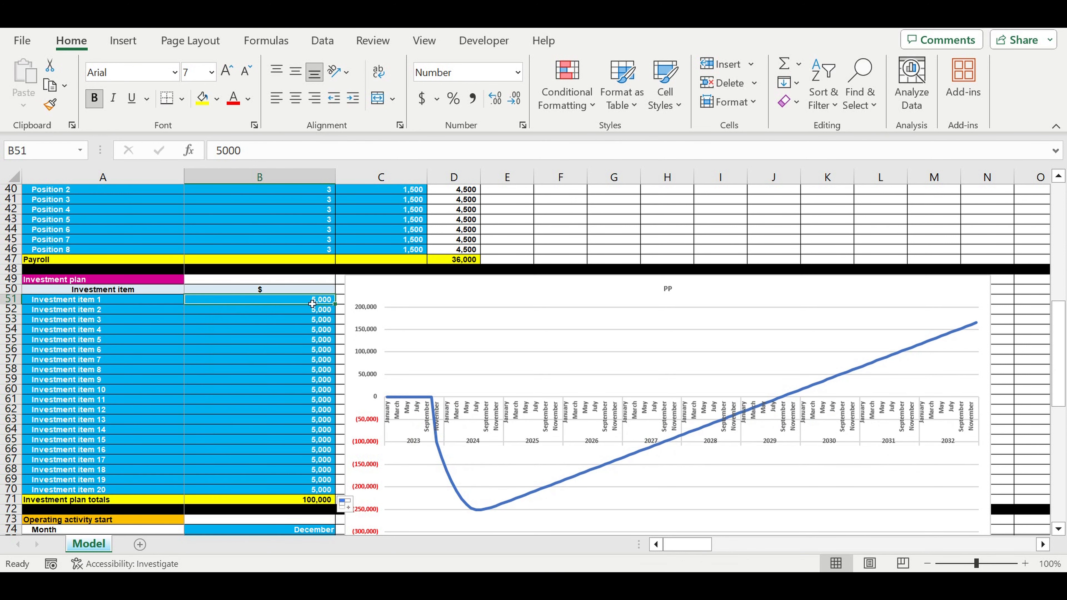
pyautogui.write('2000')
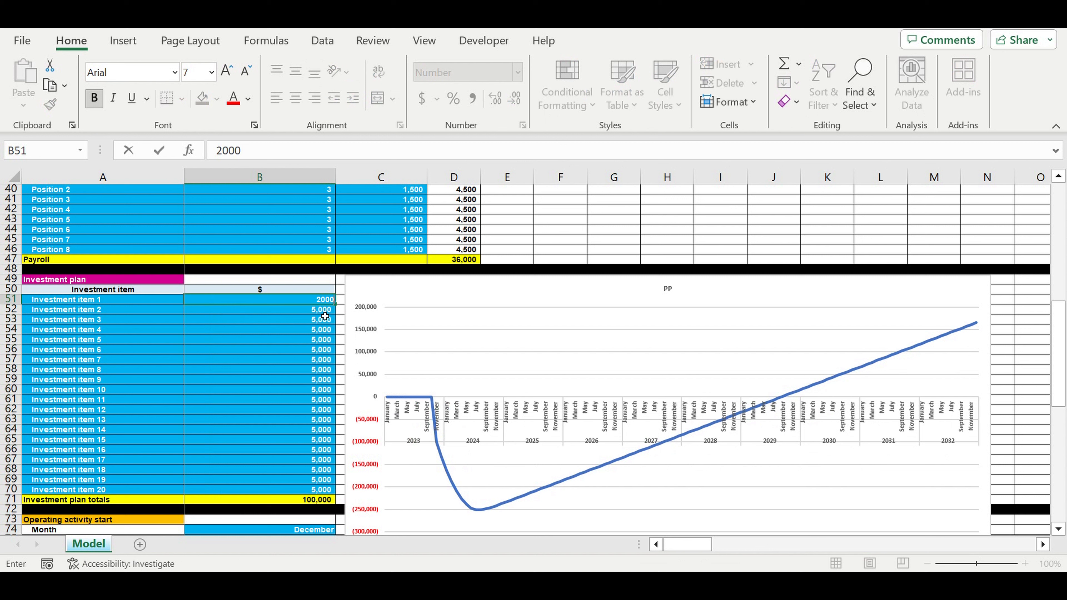
pyautogui.press('Return')
pyautogui.click(320, 300)
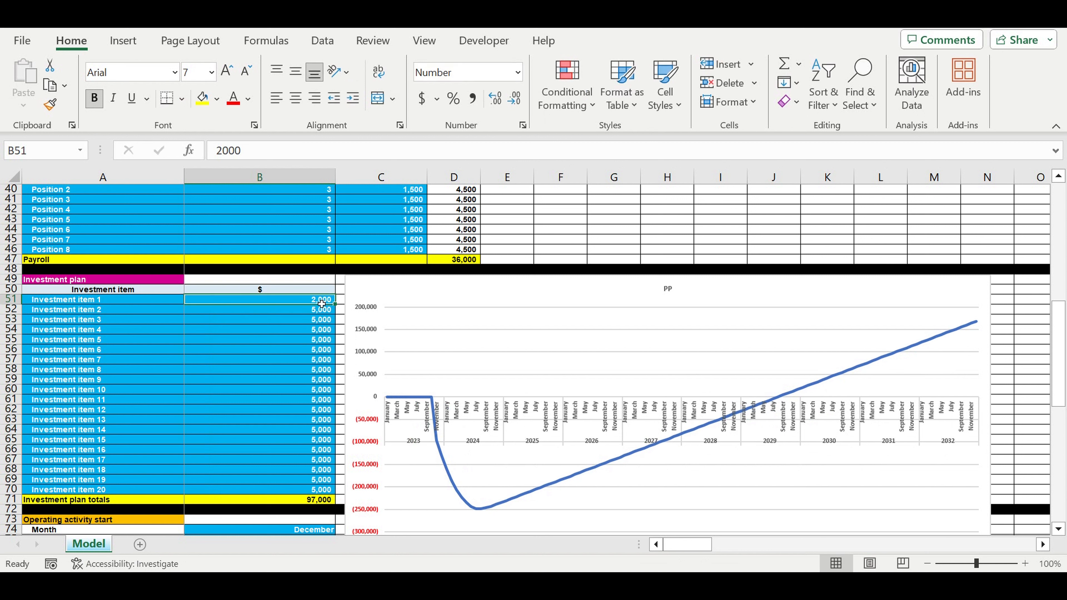
pyautogui.moveTo(337, 308); pyautogui.dragTo(322, 492)
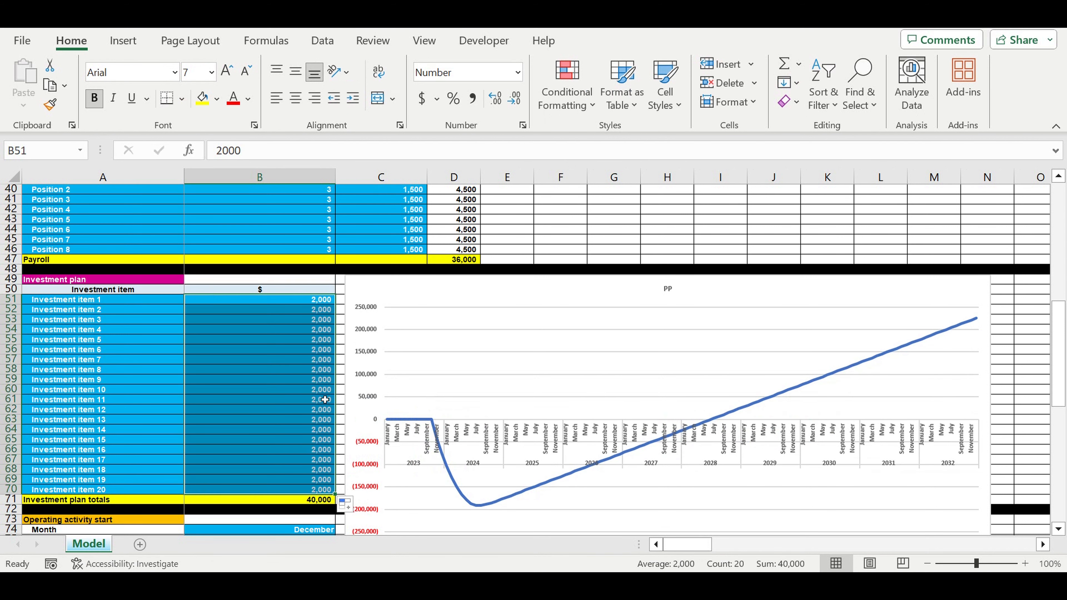
# Restore all twenty investment items in B51:B70 to 3000.
pyautogui.click(321, 301)
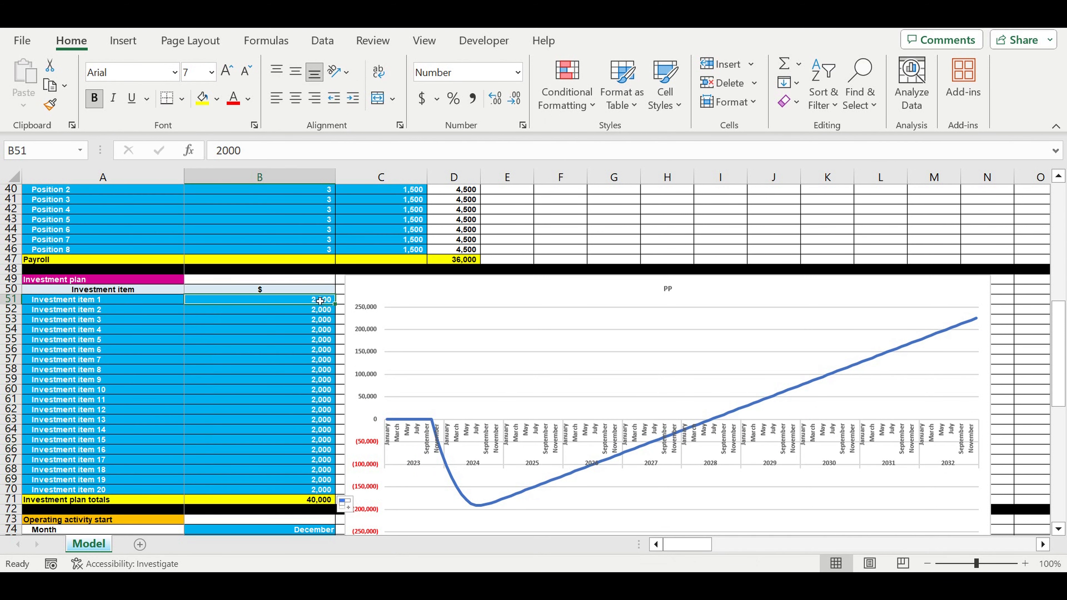
pyautogui.write('3000')
pyautogui.press('Return')
pyautogui.press('Up')
pyautogui.moveTo(340, 310); pyautogui.dragTo(323, 498)
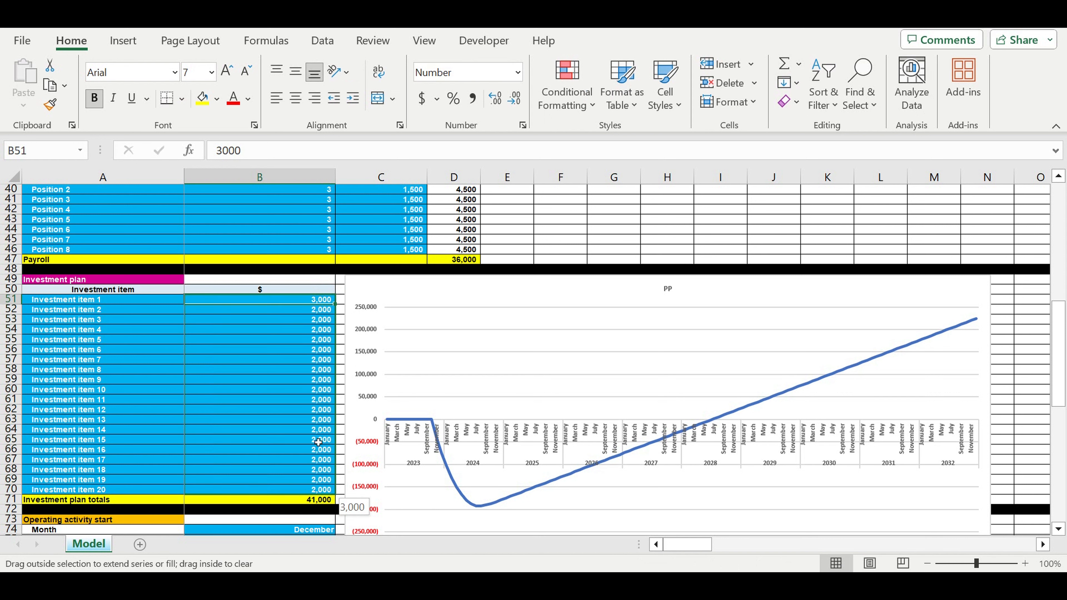
pyautogui.moveTo(318, 442); pyautogui.dragTo(310, 428)
pyautogui.click(310, 400)
# Examine the year and month choices available for the operating activity start in B75 and B74.
pyautogui.scroll(-2, 320, 481)
pyautogui.click(319, 480)
pyautogui.click(340, 480)
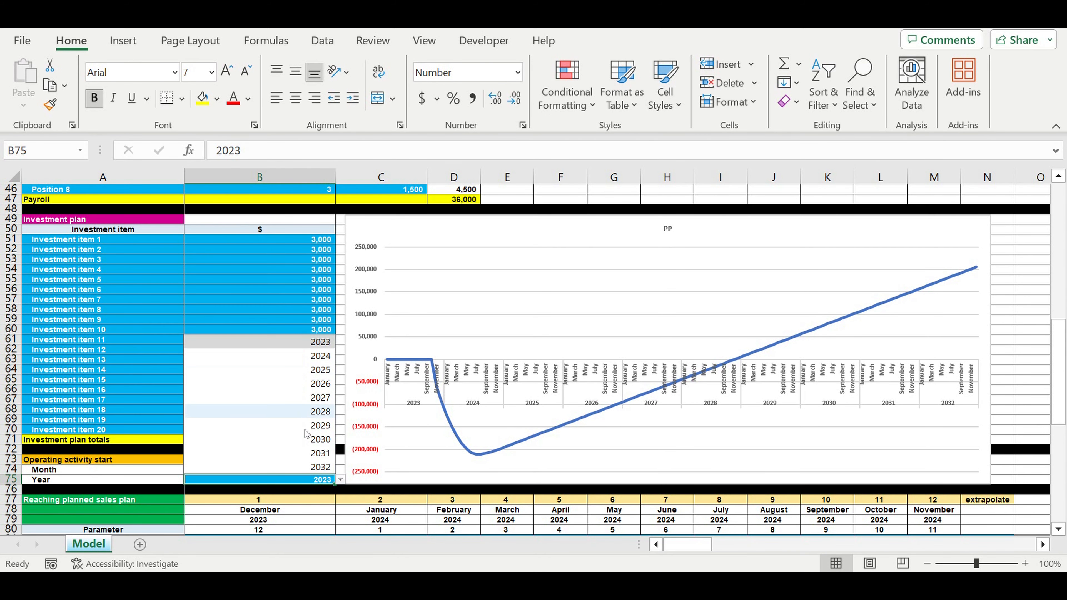
pyautogui.click(170, 382)
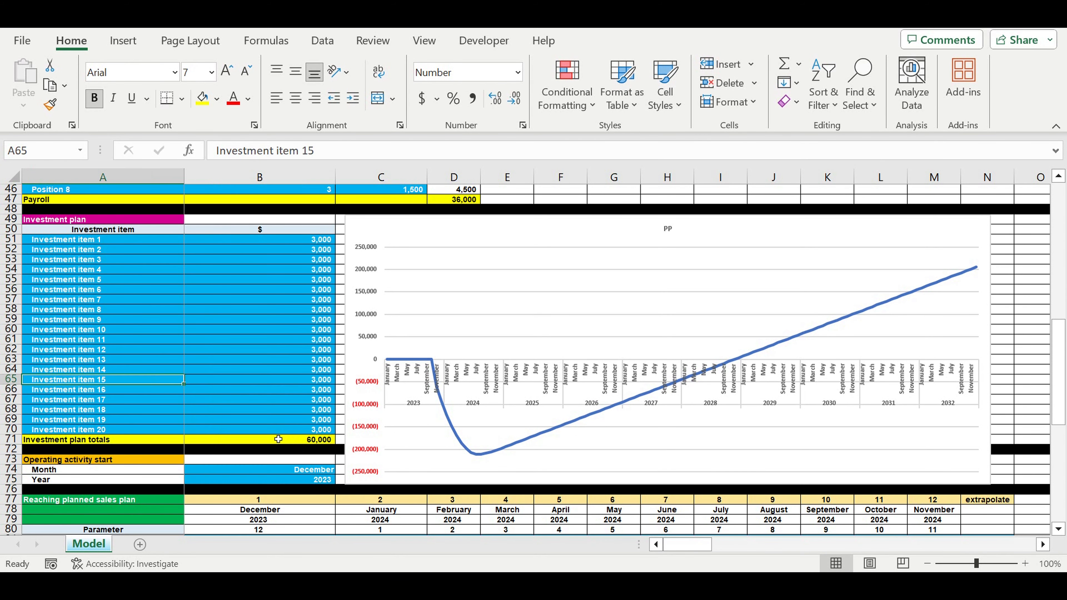
pyautogui.click(317, 470)
pyautogui.click(340, 470)
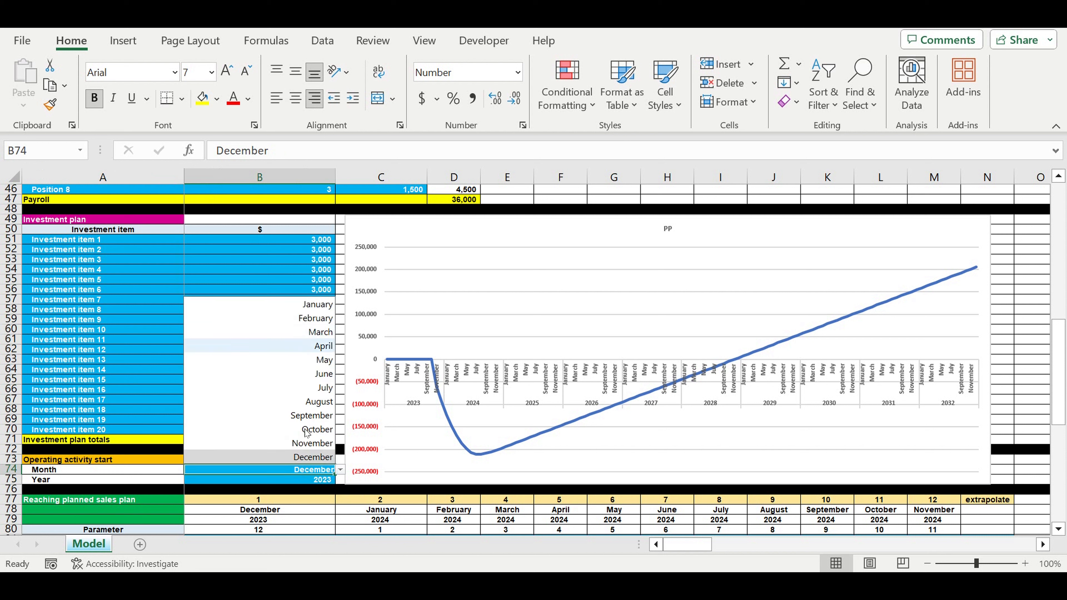
pyautogui.click(155, 385)
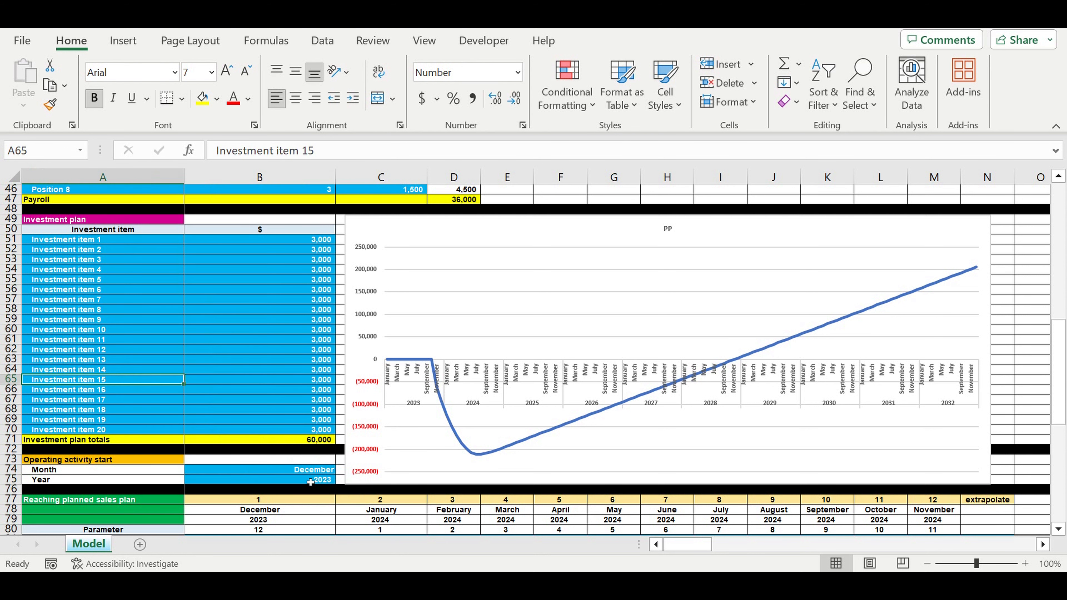
# Set the operating activity start to month February in B74 and year 2024 in B75.
pyautogui.click(311, 470)
pyautogui.click(340, 470)
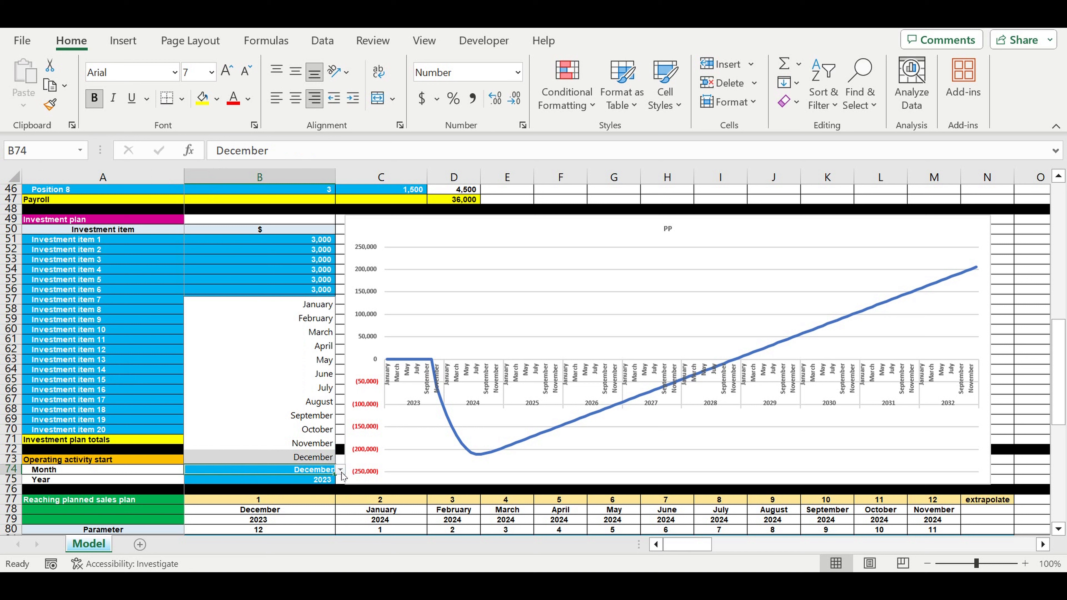
pyautogui.click(314, 319)
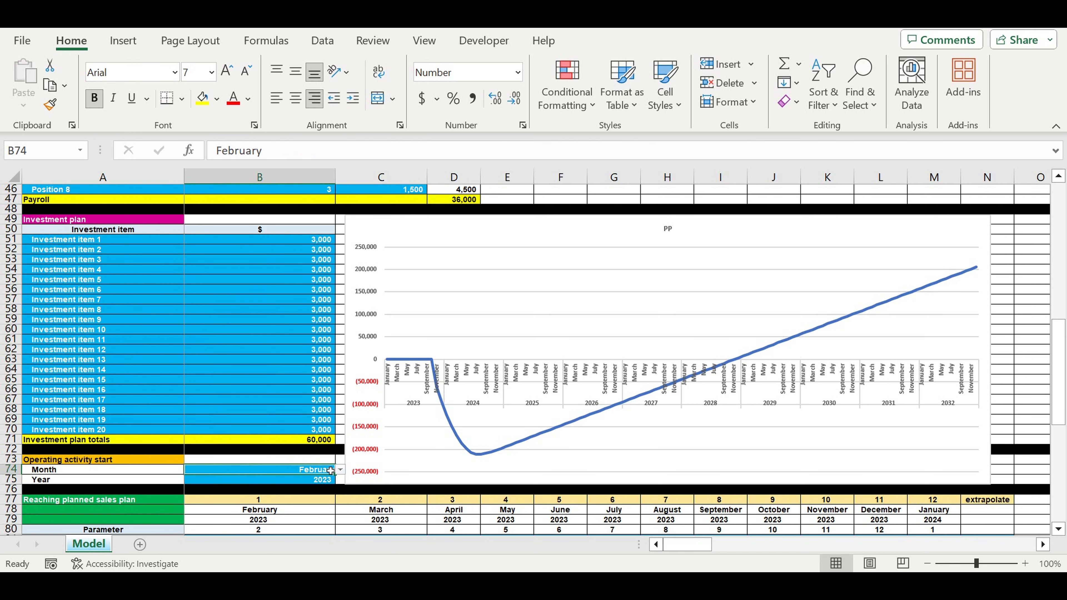
pyautogui.click(323, 483)
pyautogui.click(340, 480)
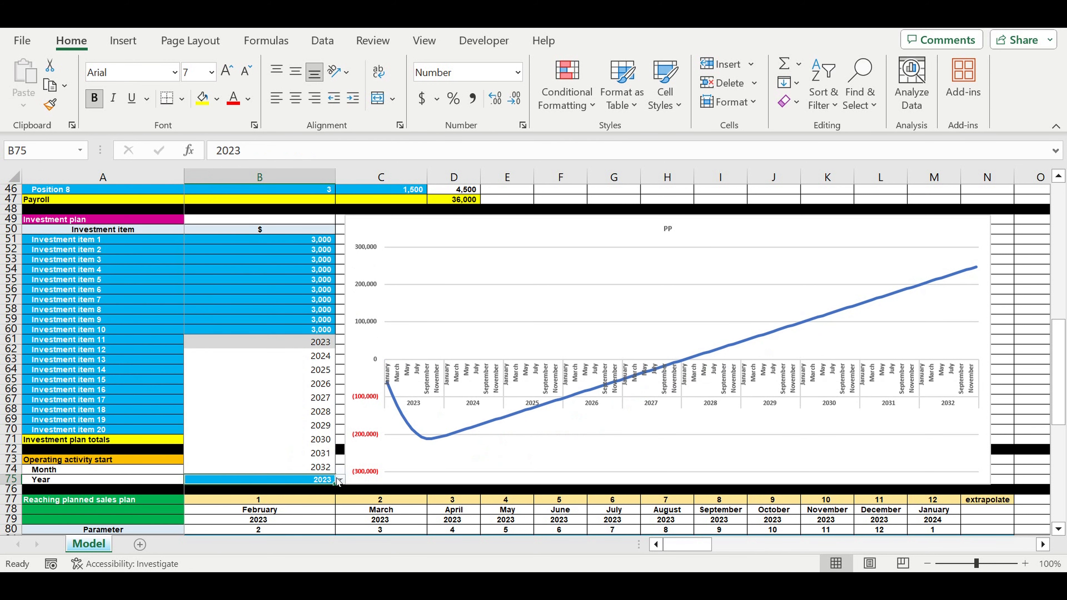
pyautogui.click(313, 355)
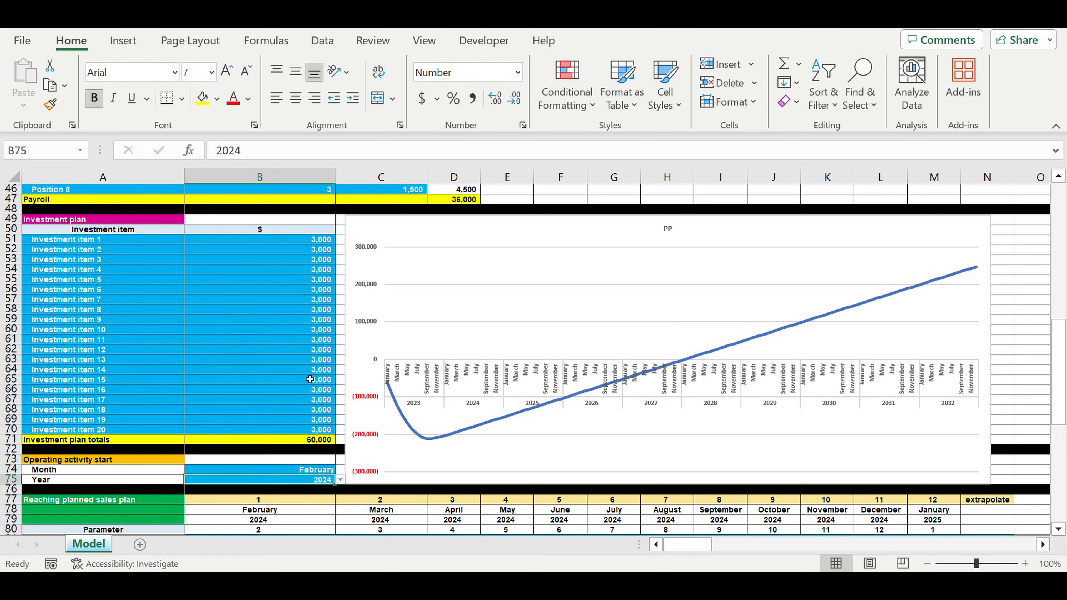
# Change the operating activity start month in B74 to May and then to October.
pyautogui.click(323, 470)
pyautogui.click(340, 469)
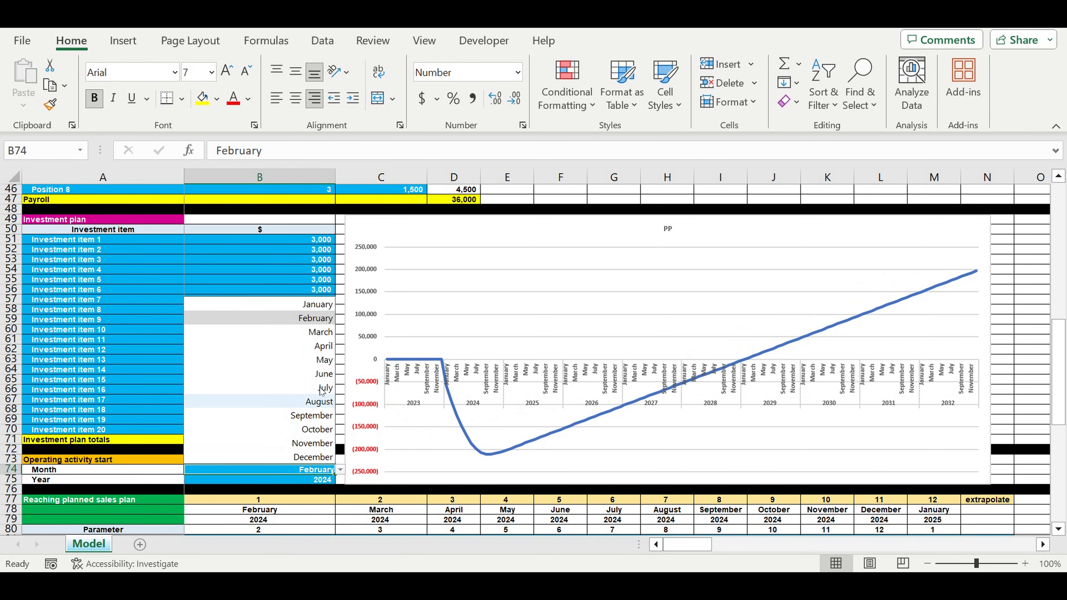
pyautogui.click(321, 360)
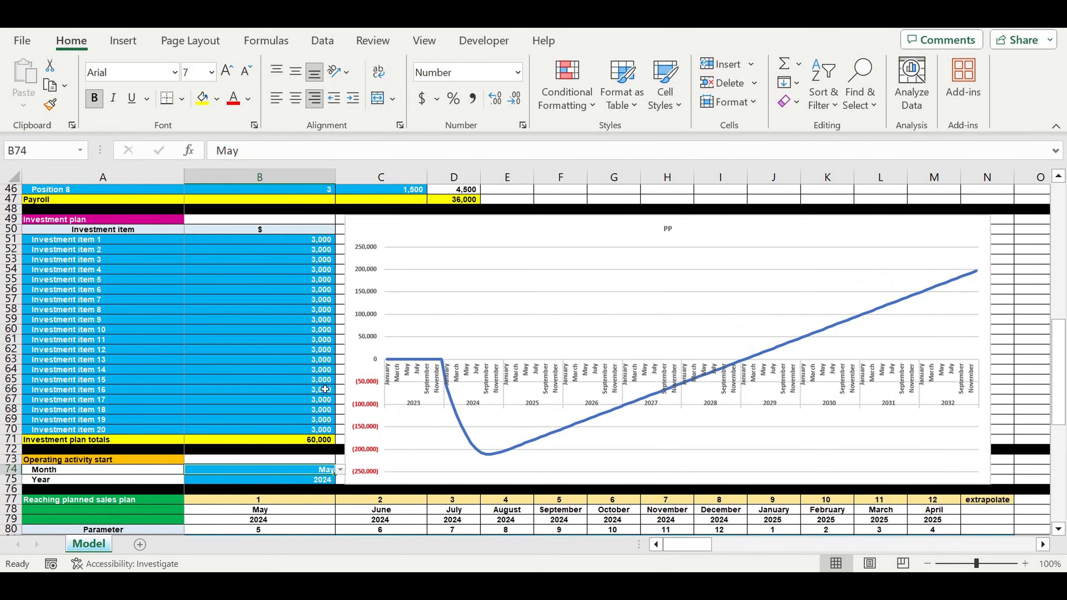
pyautogui.click(341, 470)
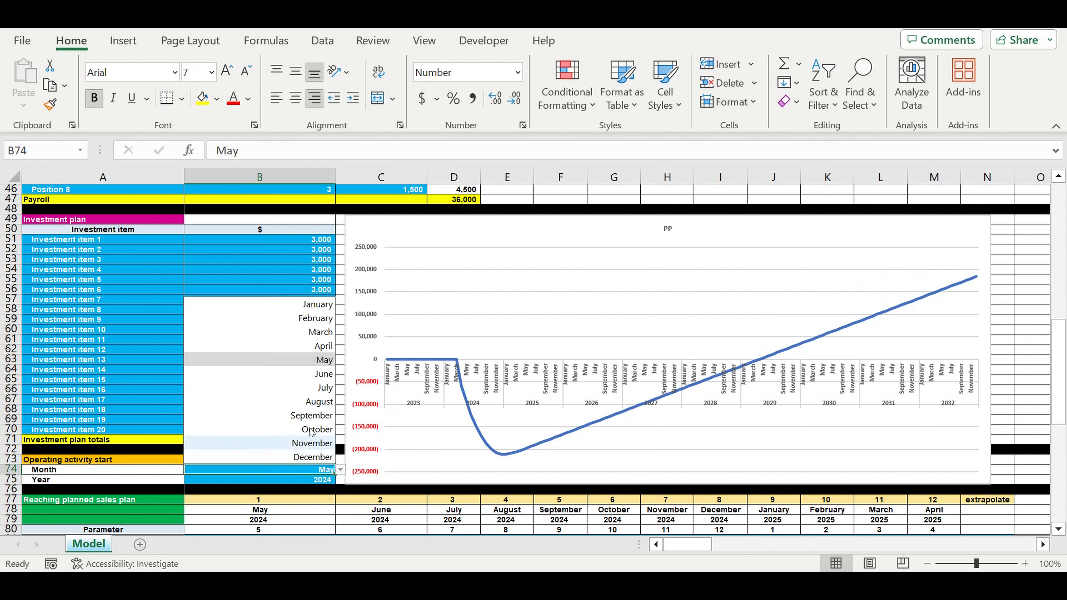
pyautogui.click(319, 426)
# Restore the operating activity start in B74:B75 to December 2023.
pyautogui.click(319, 479)
pyautogui.click(340, 479)
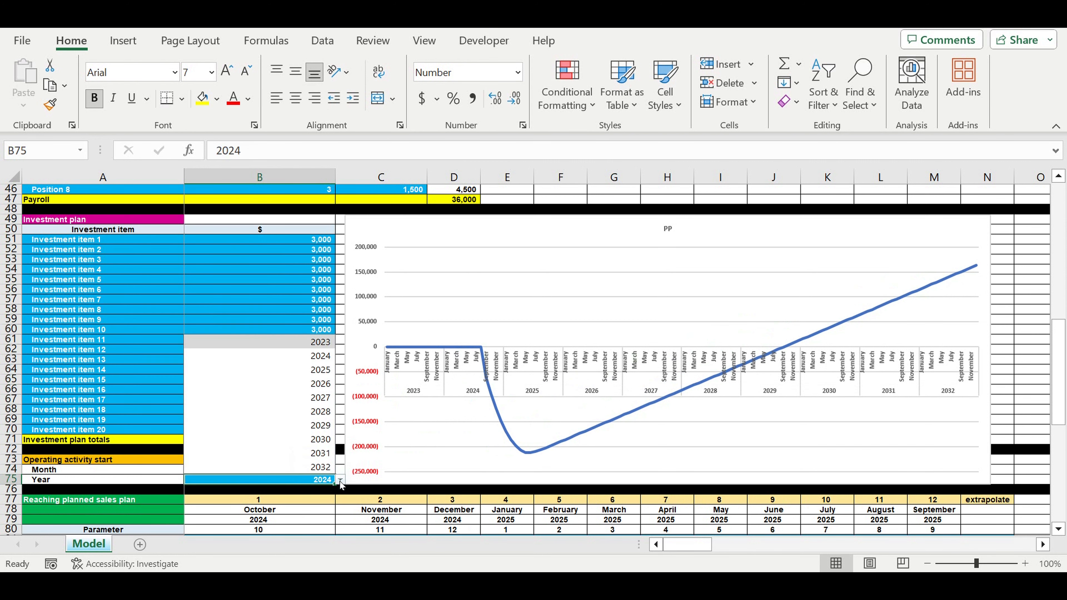
pyautogui.click(317, 425)
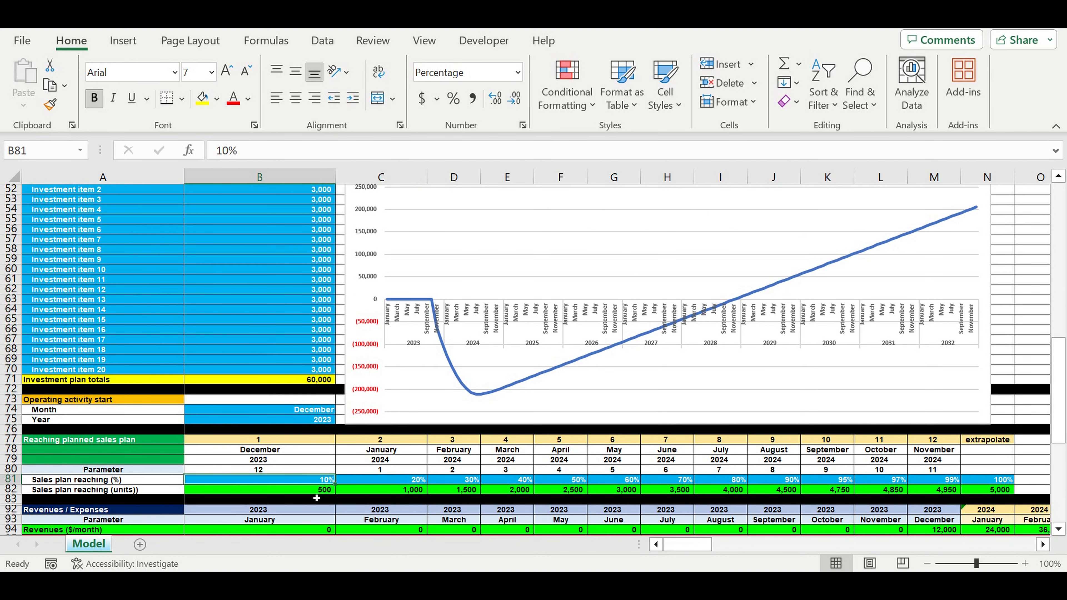
# Review the monthly sales plan reaching percentages in B81:N81.
pyautogui.moveTo(304, 482); pyautogui.dragTo(980, 482)
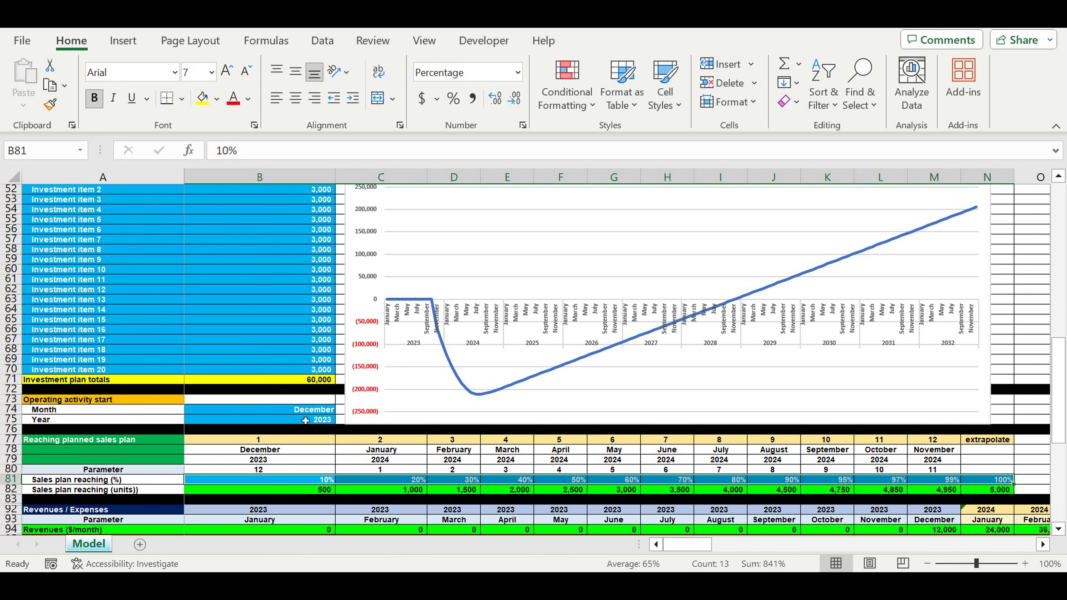
# Examine the month numbers in B77:M77, the sales plan reaching percentages in B81:N81 and the extrapolate column N.
pyautogui.click(282, 444)
pyautogui.click(378, 444)
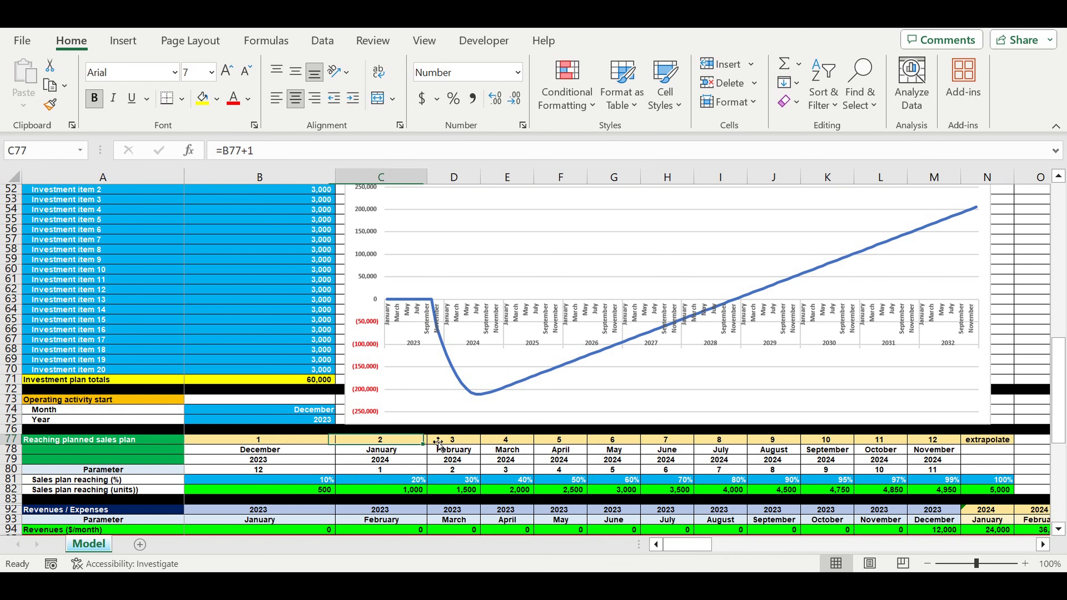
pyautogui.click(438, 445)
pyautogui.click(512, 445)
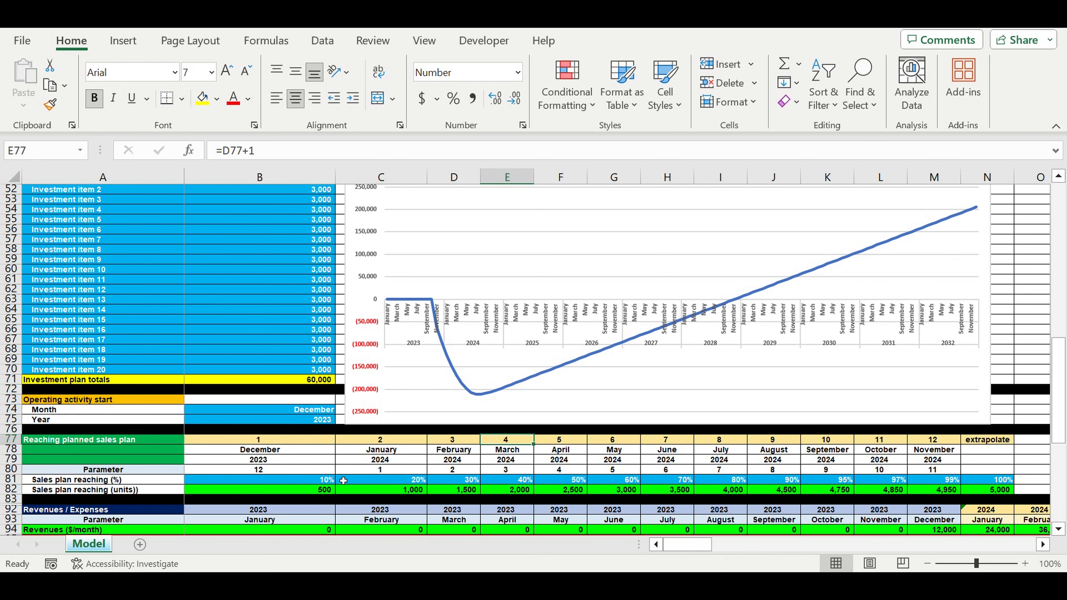
pyautogui.moveTo(317, 484); pyautogui.dragTo(1007, 480)
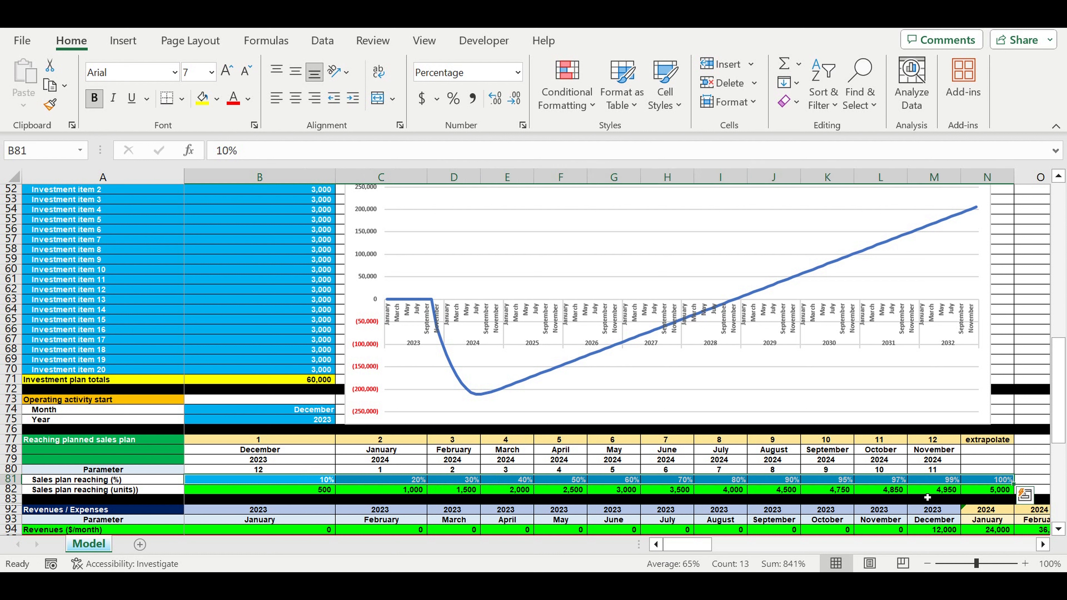
pyautogui.click(1005, 483)
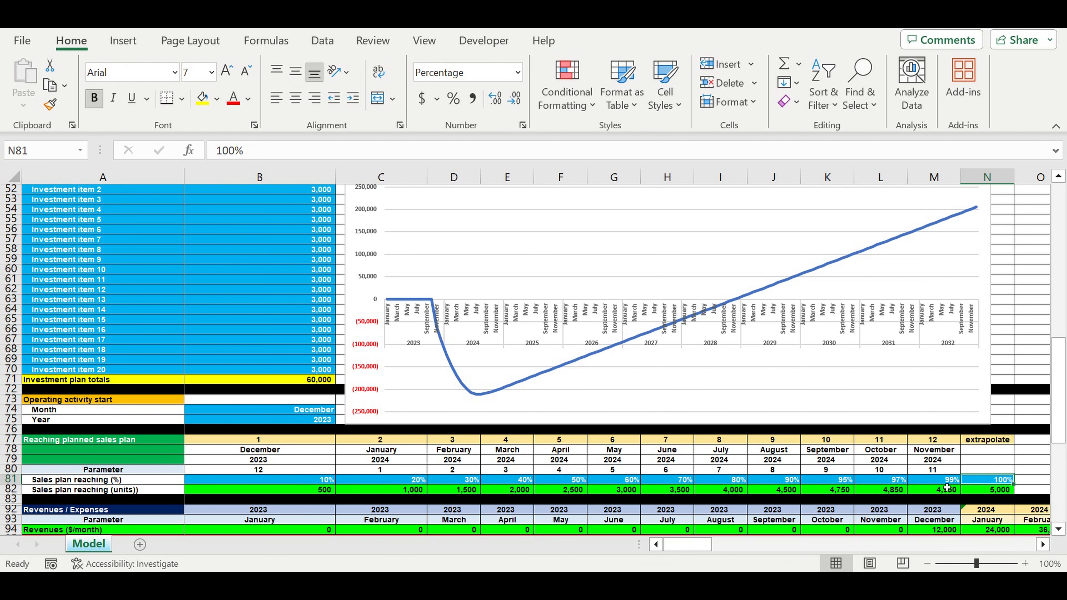
pyautogui.moveTo(943, 444); pyautogui.dragTo(290, 440)
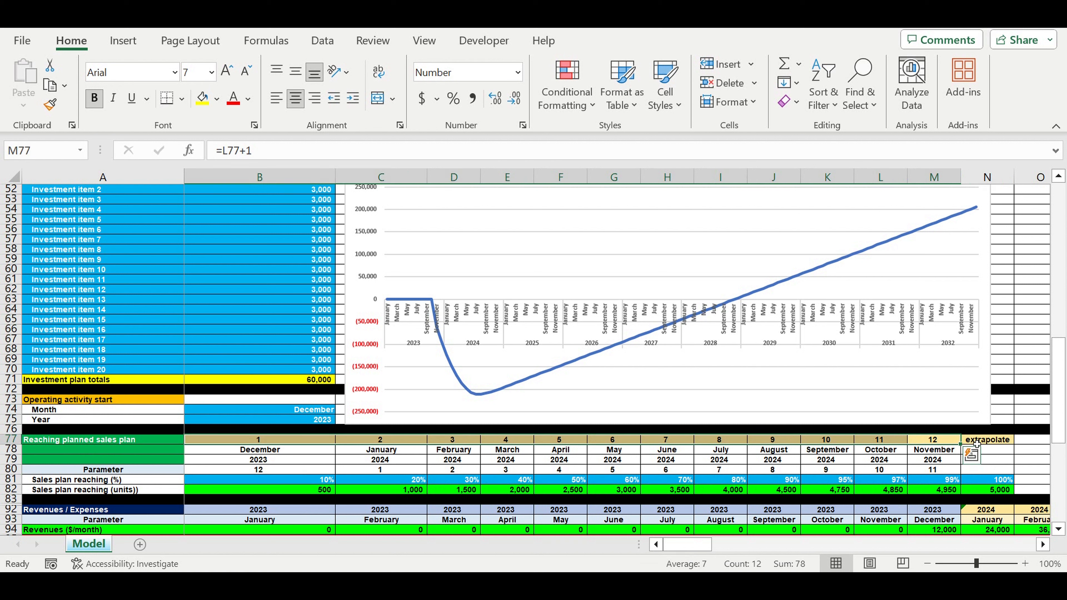
pyautogui.click(993, 444)
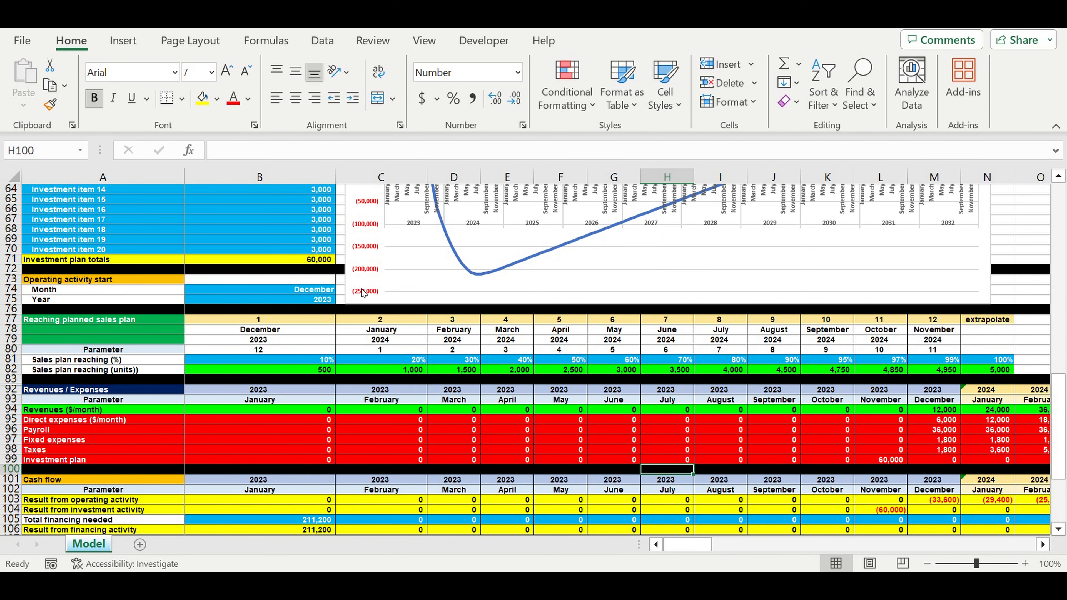
# Compare the sales plan reaching rows with total financing needed in B105 and the operating activity results in M103:T103.
pyautogui.moveTo(310, 361); pyautogui.dragTo(987, 361)
pyautogui.click(321, 521)
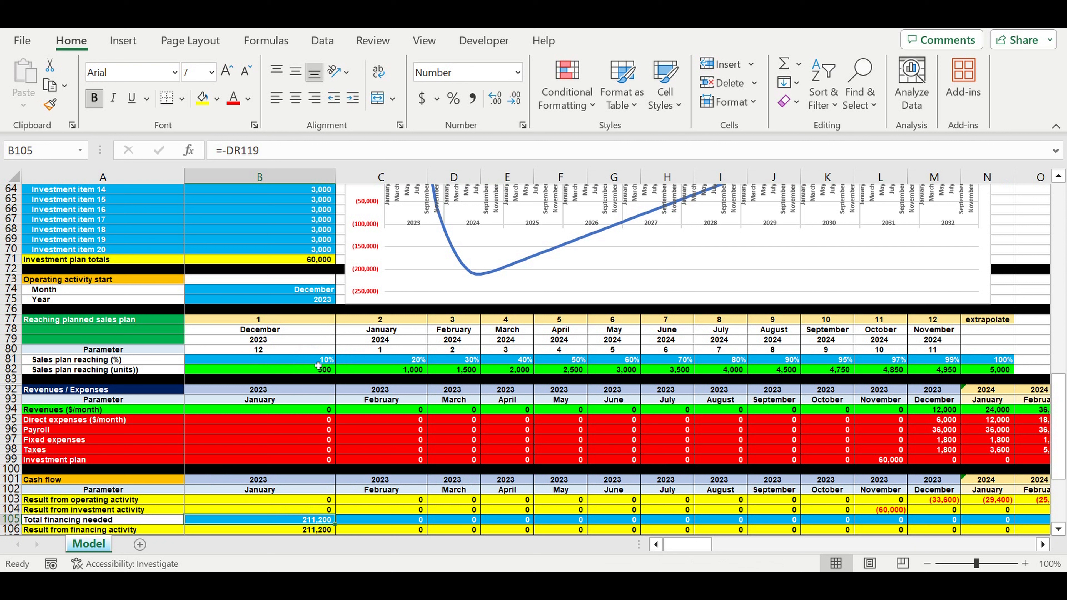
pyautogui.moveTo(317, 364); pyautogui.dragTo(1006, 369)
pyautogui.moveTo(933, 500)
pyautogui.mouseDown()
pyautogui.moveTo(1065, 501)
pyautogui.moveTo(927, 504)
pyautogui.mouseUp()
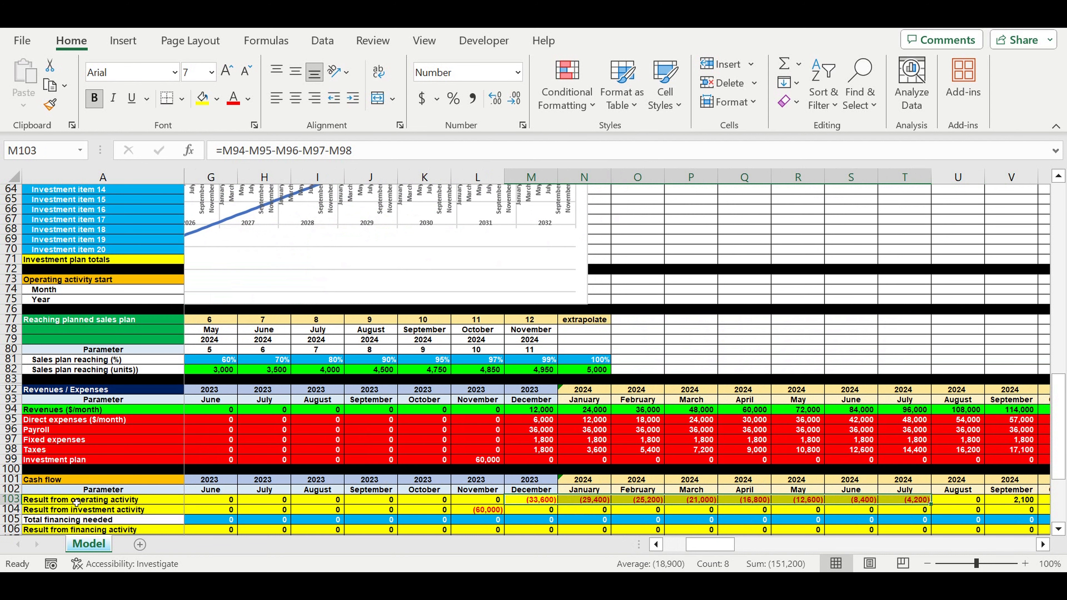
pyautogui.moveTo(711, 548); pyautogui.dragTo(667, 540)
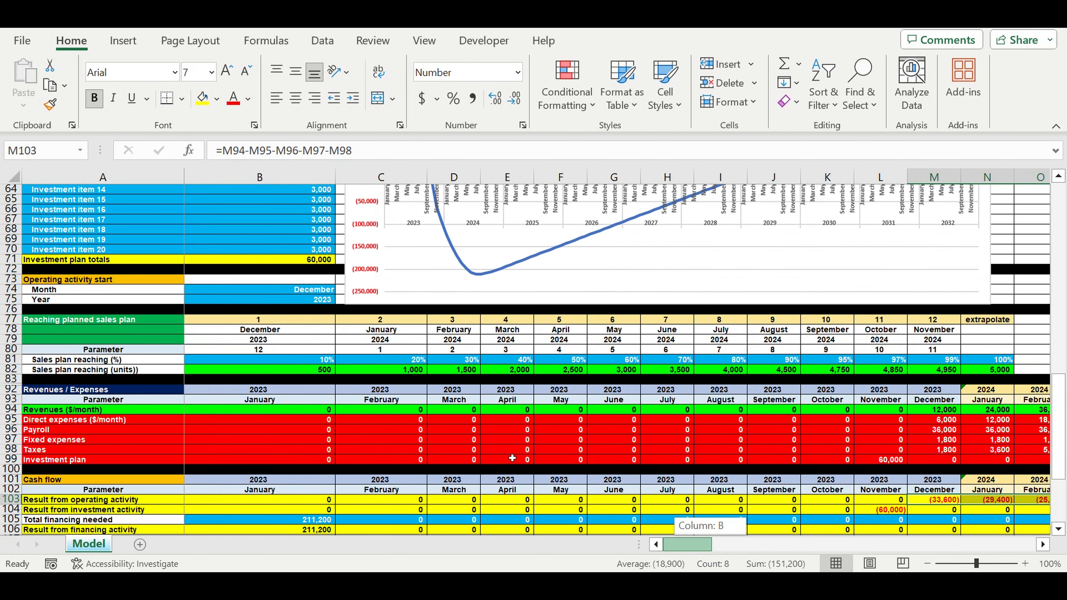
# Set the sales plan reaching percentages in B81:E81 to 30%, 60%, 90% and 100%.
pyautogui.click(318, 363)
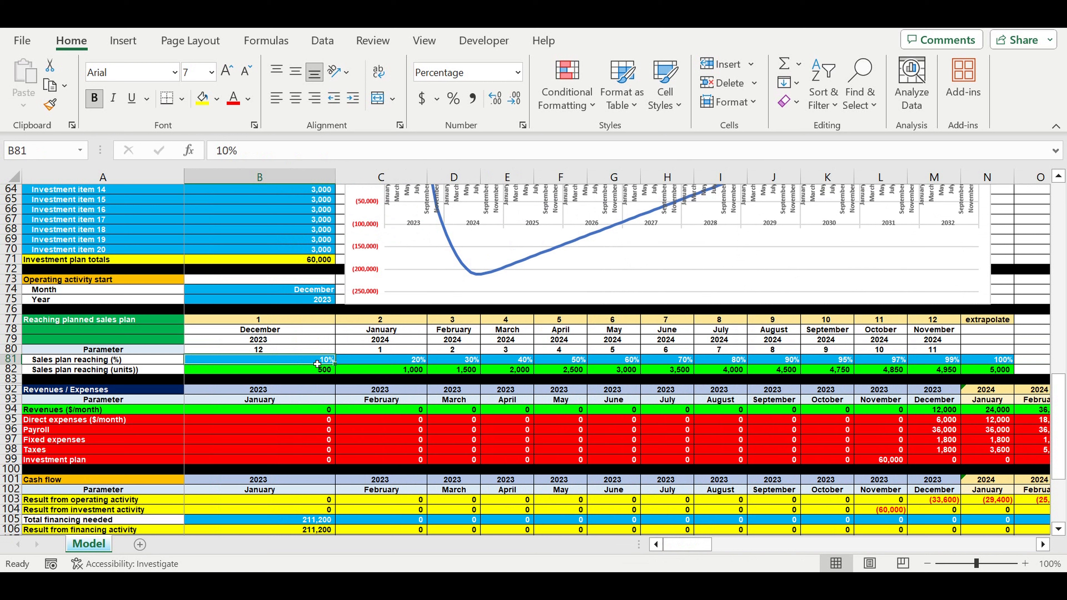
pyautogui.write('30')
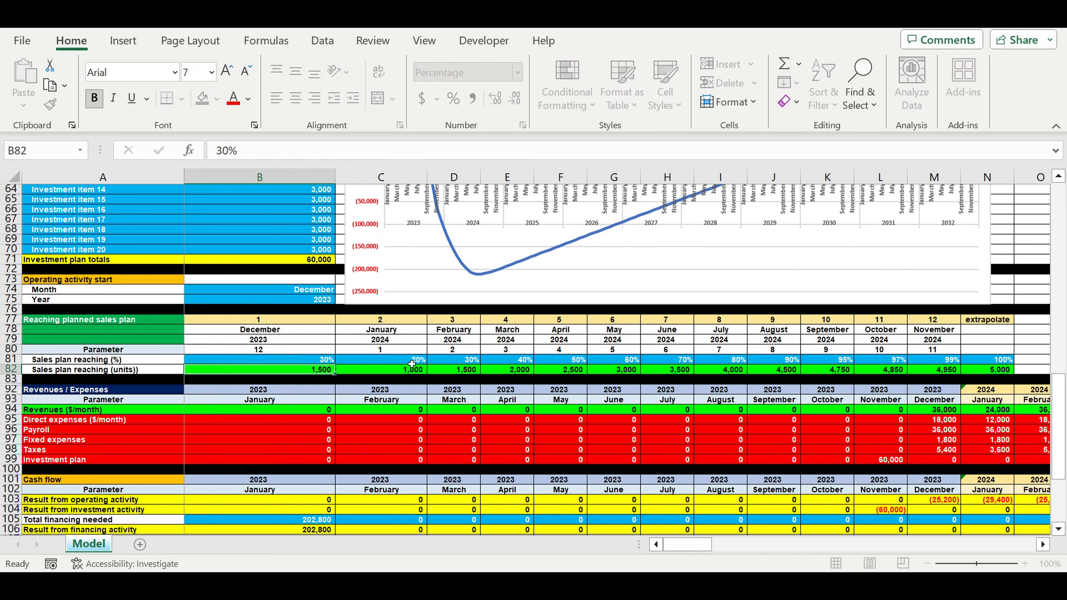
pyautogui.click(411, 364)
pyautogui.write('60')
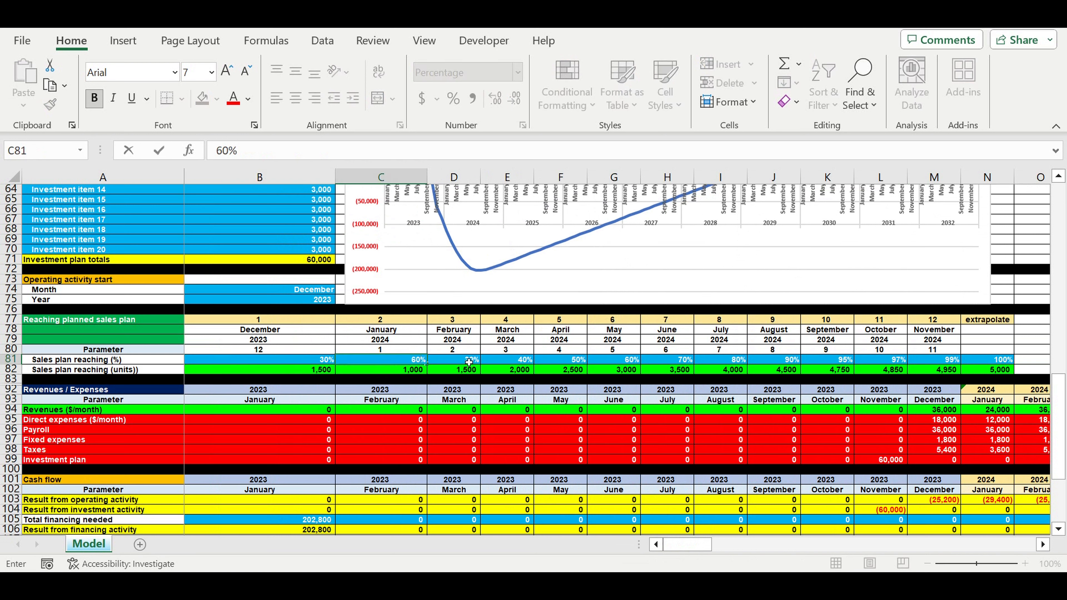
pyautogui.click(470, 361)
pyautogui.write('90')
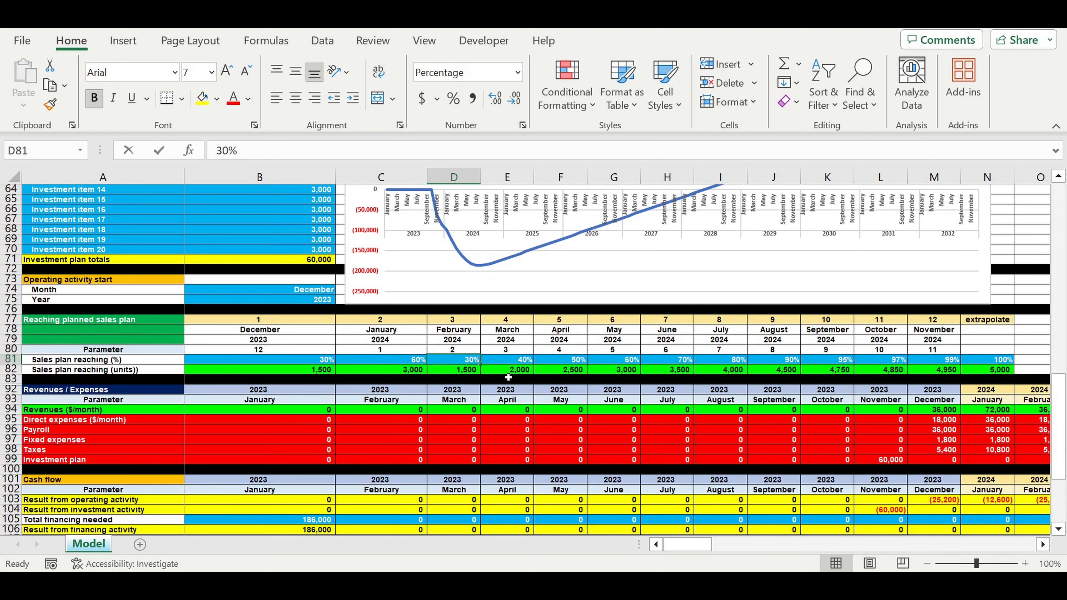
pyautogui.click(518, 363)
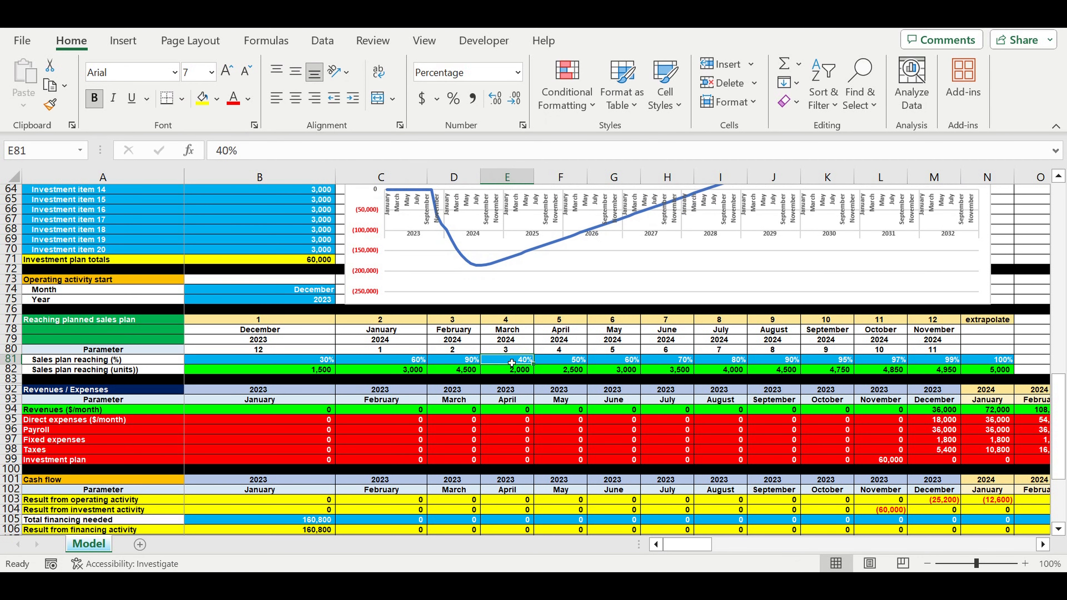
pyautogui.write('100')
pyautogui.press('Return')
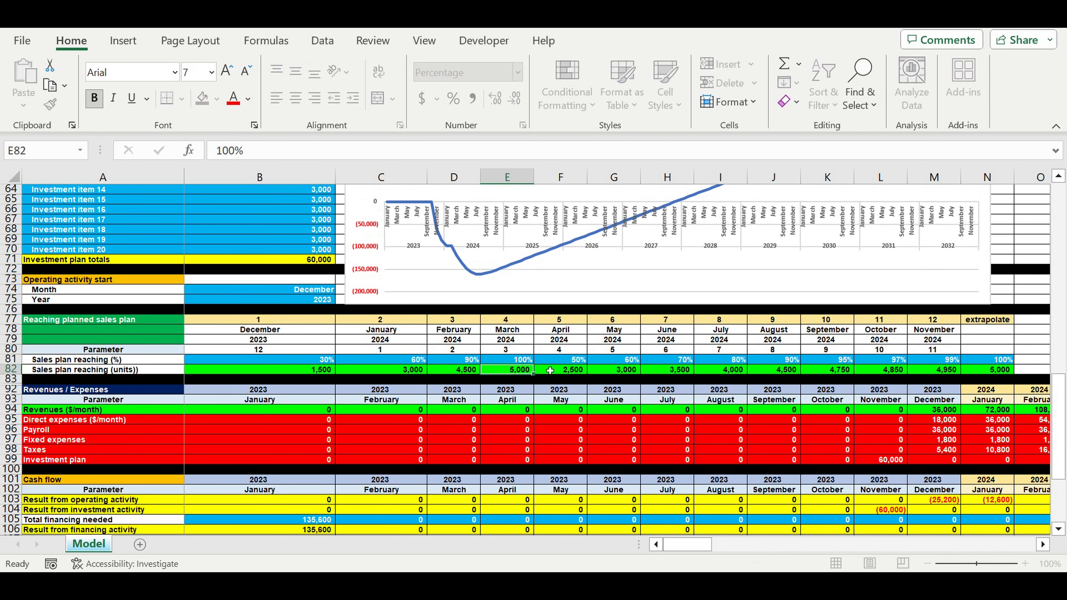
# Fill the 100% sales plan reaching value from E81 across to N81.
pyautogui.click(520, 362)
pyautogui.moveTo(532, 364); pyautogui.dragTo(1000, 372)
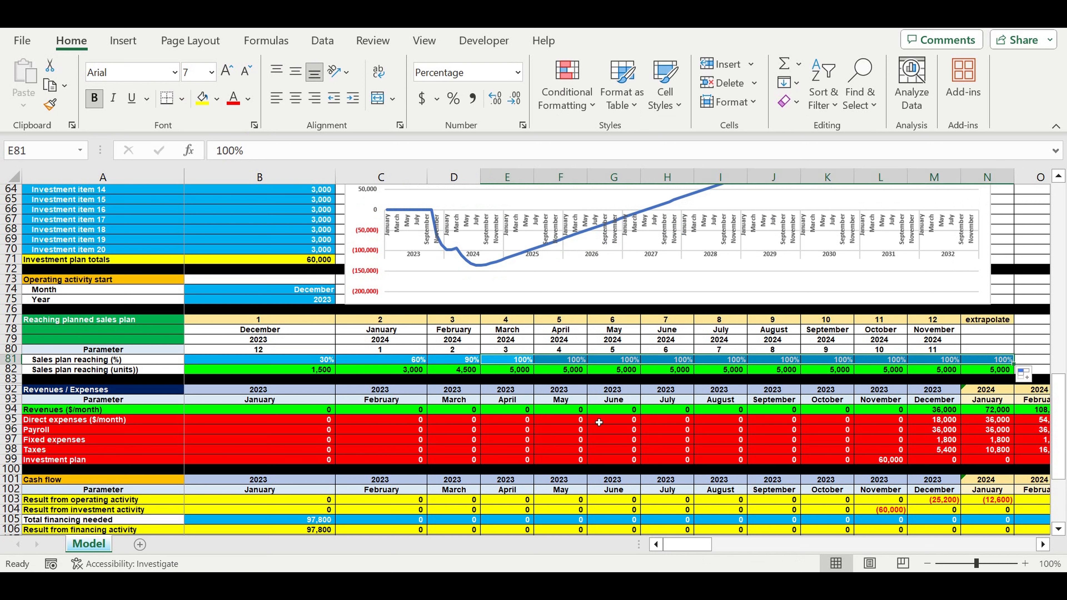
pyautogui.click(599, 422)
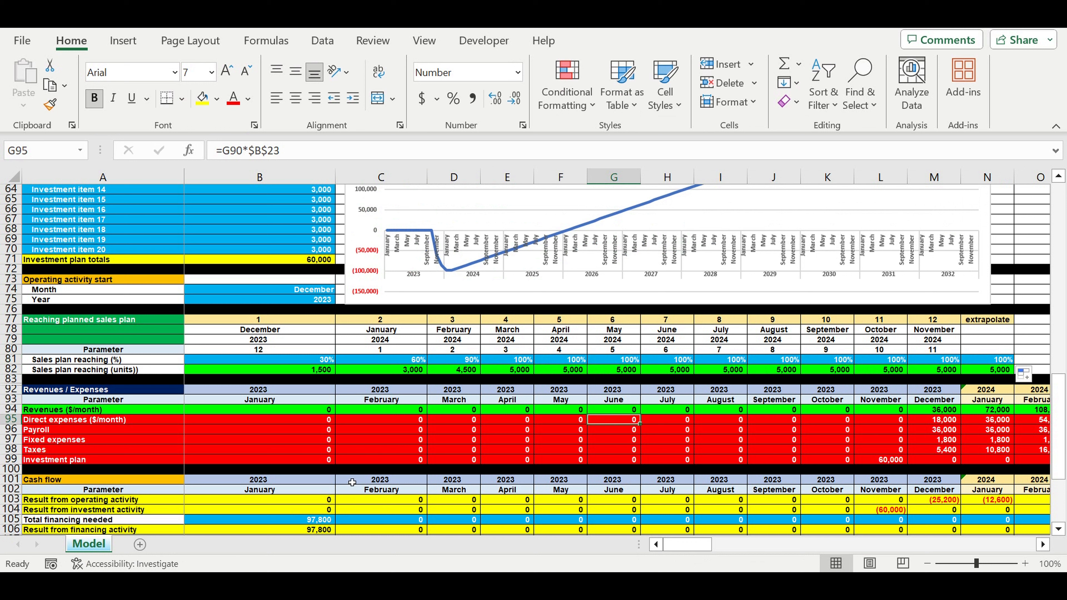
# Undo the fill and all the percentage changes made to the sales plan reaching row B81:N81.
pyautogui.hotkey('ctrl', 'z')
pyautogui.hotkey('ctrl', 'z')
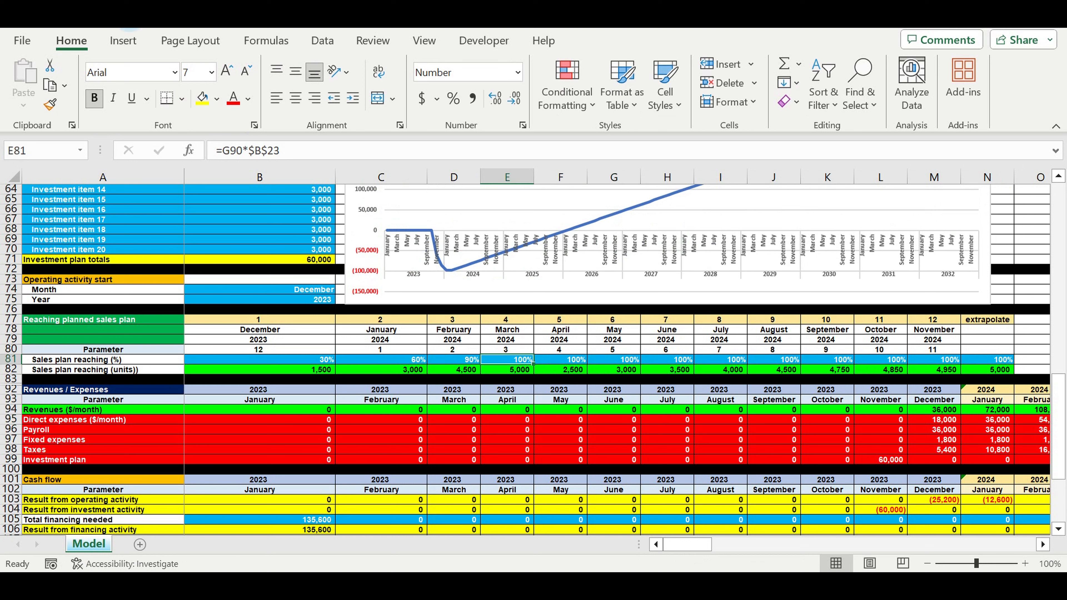
pyautogui.hotkey('ctrl', 'z')
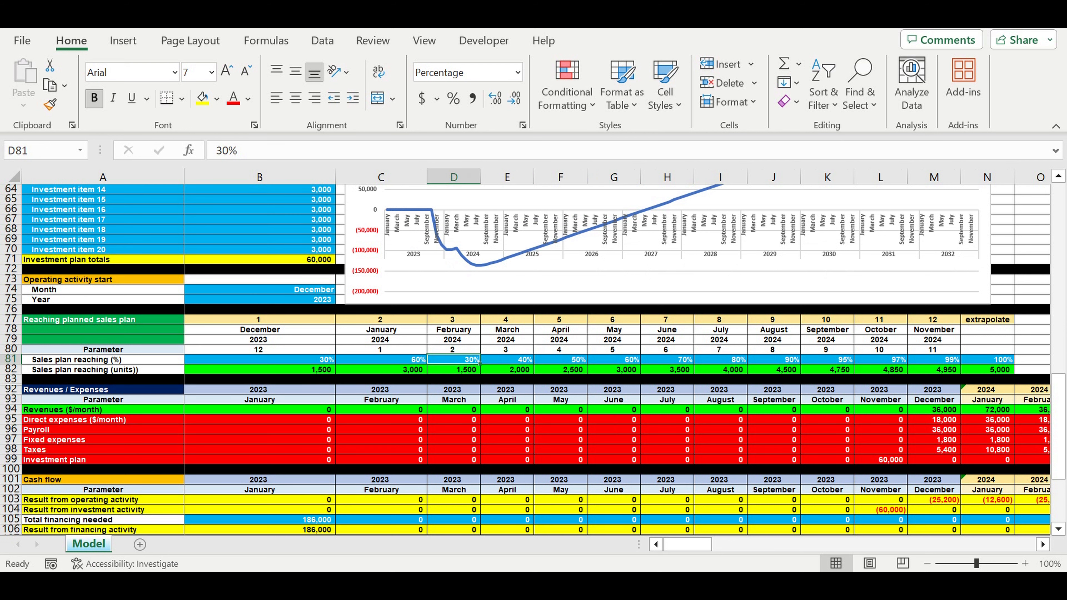
pyautogui.hotkey('ctrl', 'z')
pyautogui.hotkey('ctrl', 'z')
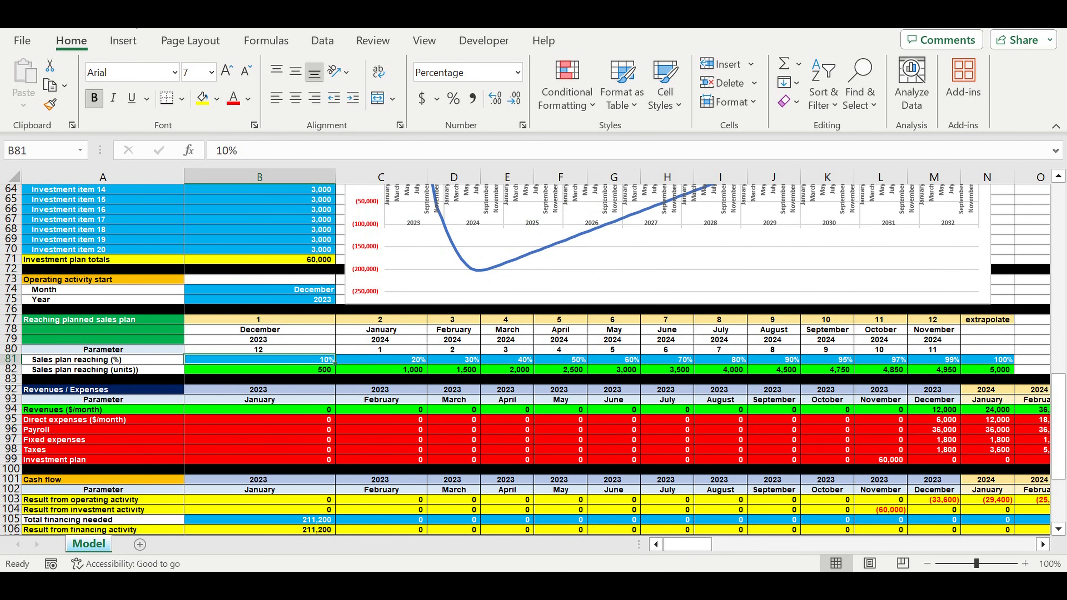
pyautogui.click(483, 428)
# Compare the sales plan reaching percentages in B81:H81 with the operating activity results in M103:S103.
pyautogui.moveTo(316, 361); pyautogui.dragTo(691, 361)
pyautogui.moveTo(948, 503); pyautogui.dragTo(1008, 503)
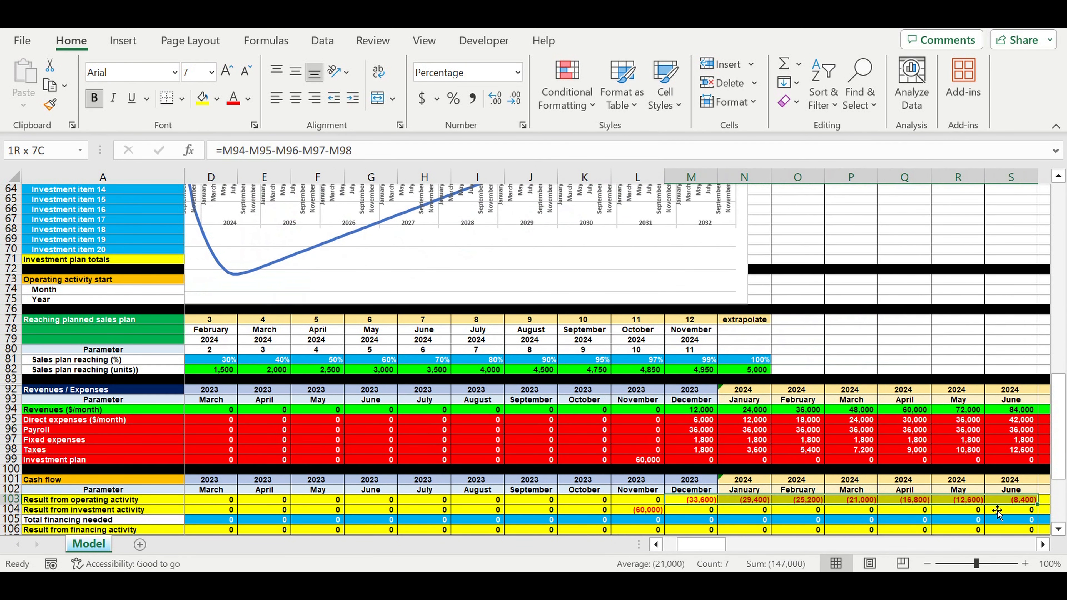
pyautogui.moveTo(693, 545); pyautogui.dragTo(659, 547)
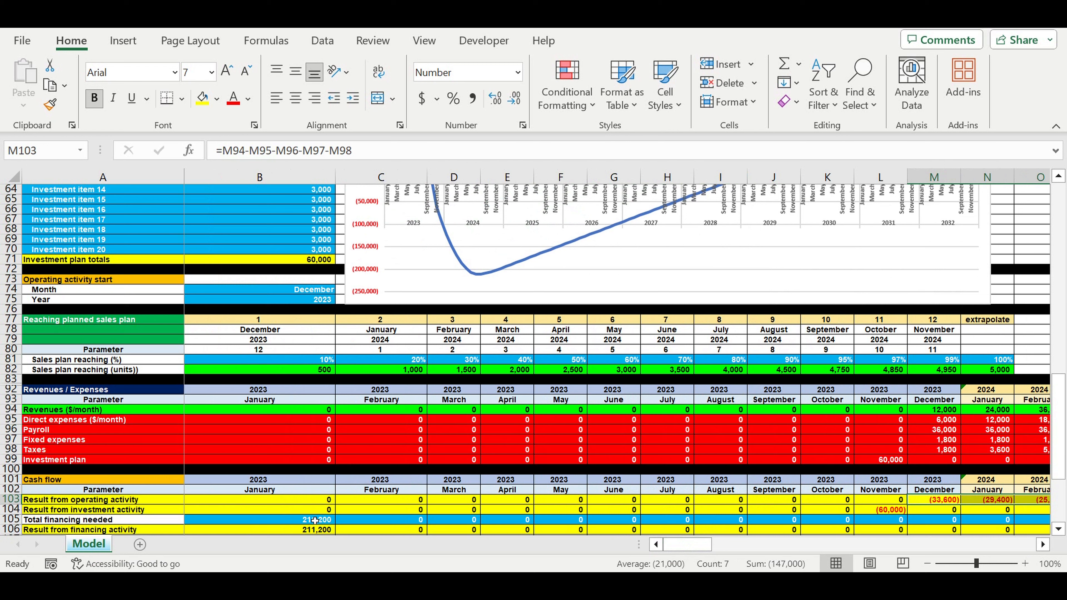
# Examine the Cash flow section's rows for operating, investment and financing results and the cash balance.
pyautogui.scroll(-3, 242, 332)
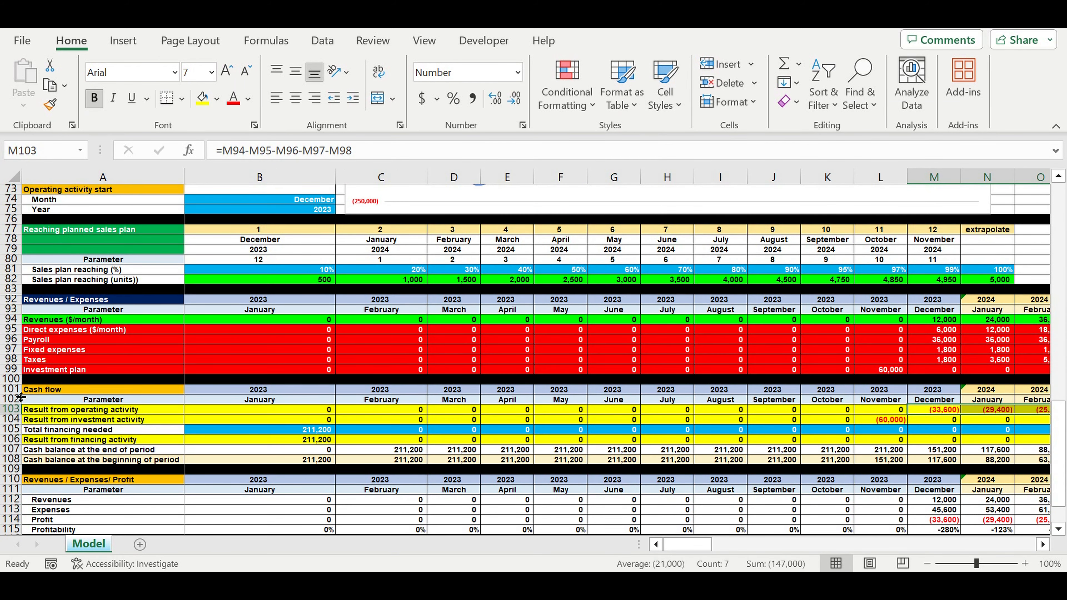
pyautogui.moveTo(11, 390); pyautogui.dragTo(9, 460)
pyautogui.click(15, 409)
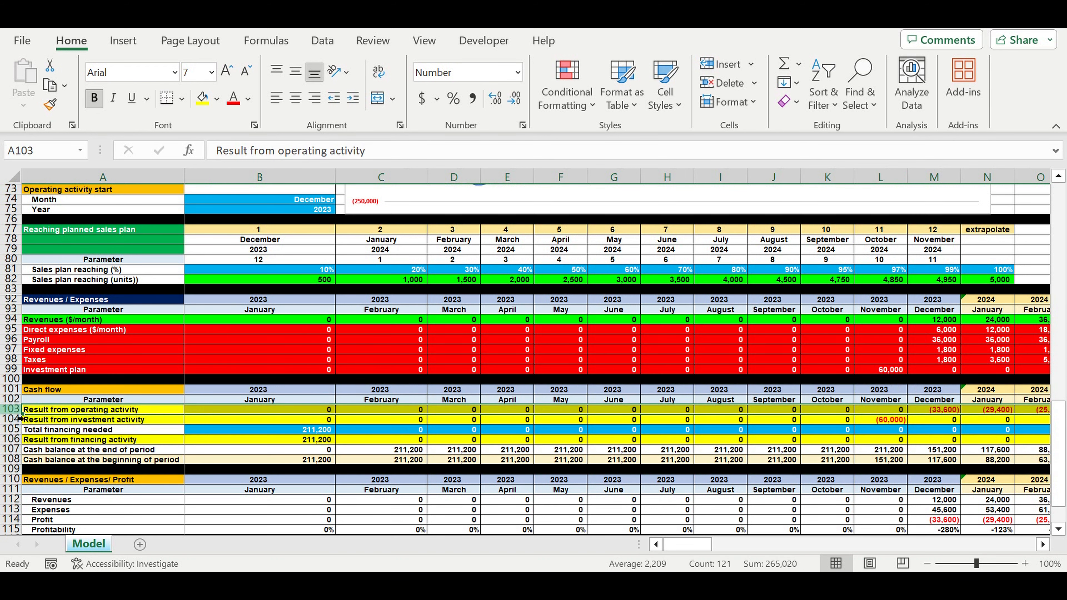
pyautogui.click(14, 420)
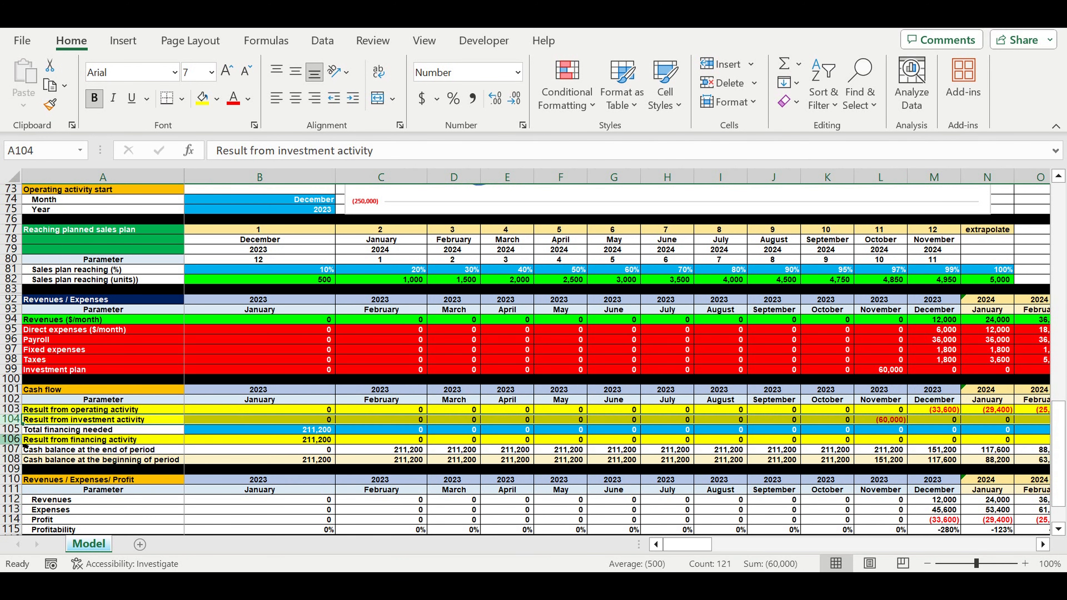
pyautogui.click(21, 440)
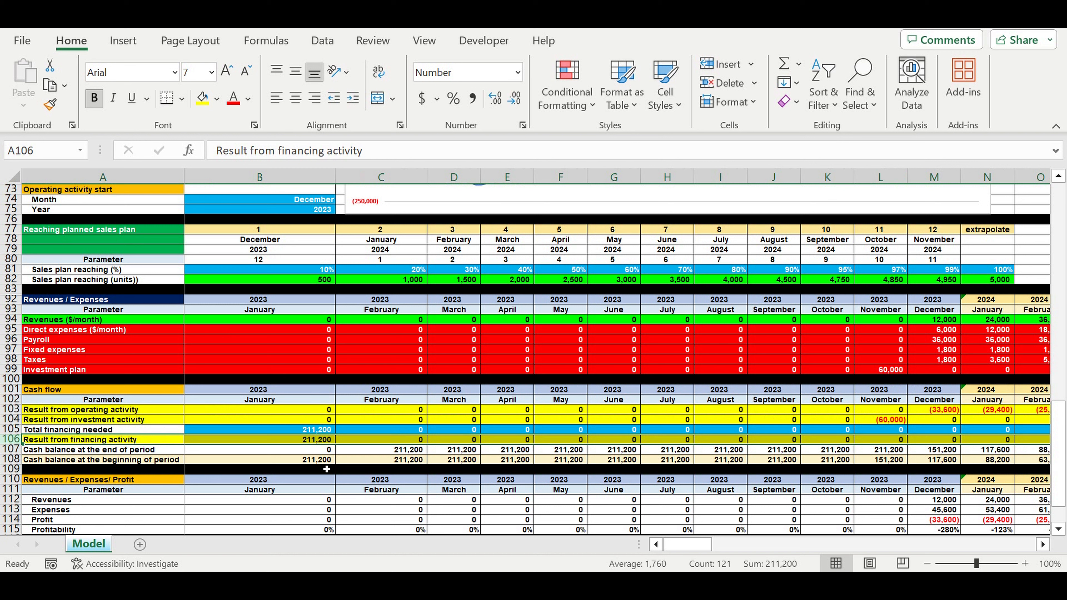
pyautogui.click(11, 459)
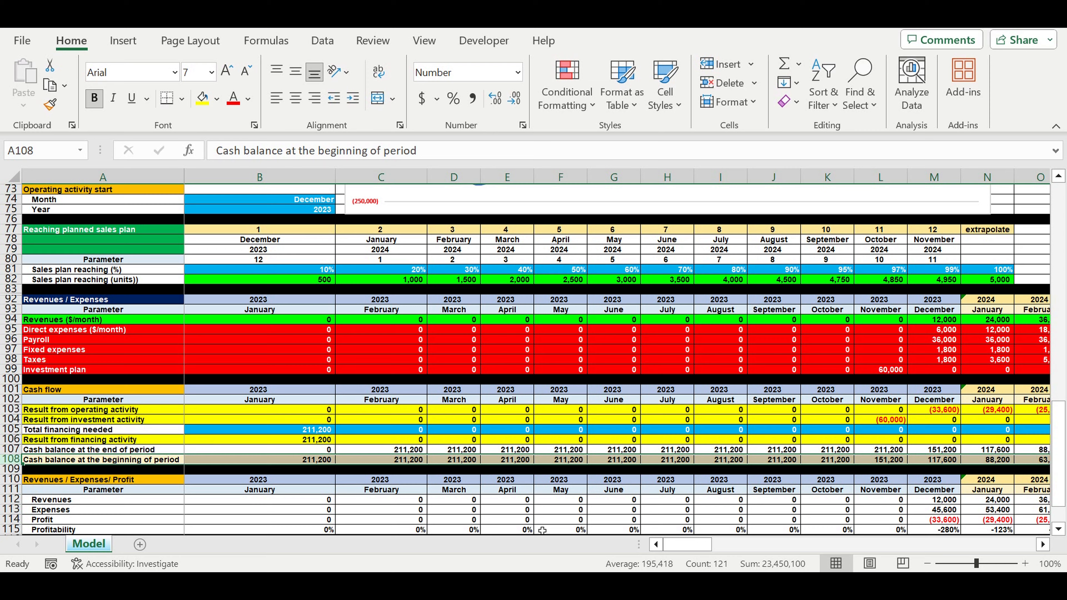
# Check the cash balances at the end and beginning of the period for November 2025 in AJ107:AJ108.
pyautogui.moveTo(698, 545); pyautogui.dragTo(778, 546)
pyautogui.moveTo(746, 389); pyautogui.dragTo(746, 400)
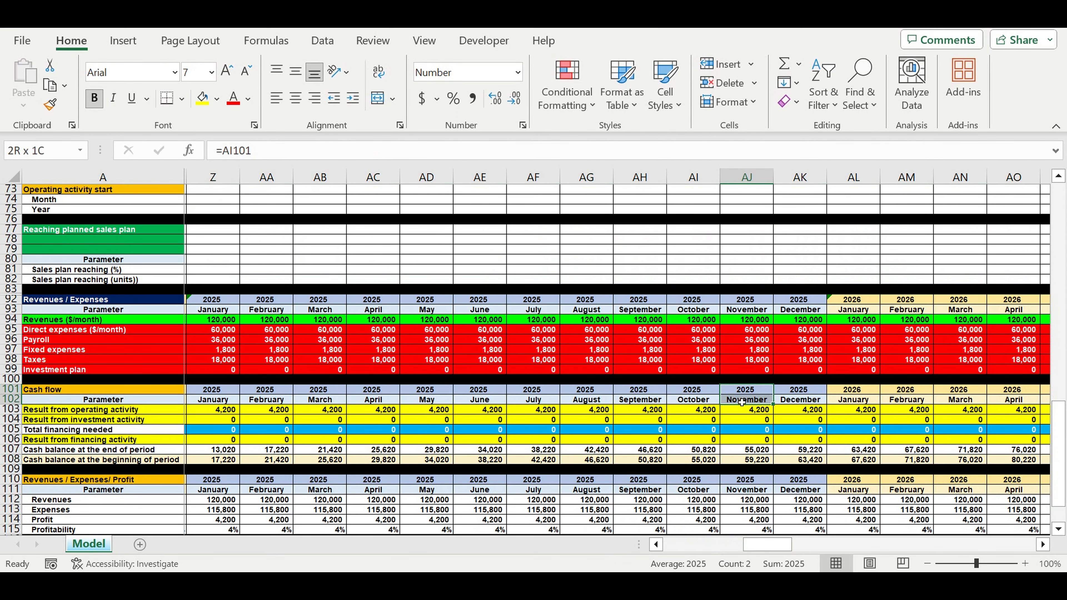
pyautogui.moveTo(754, 450); pyautogui.dragTo(753, 460)
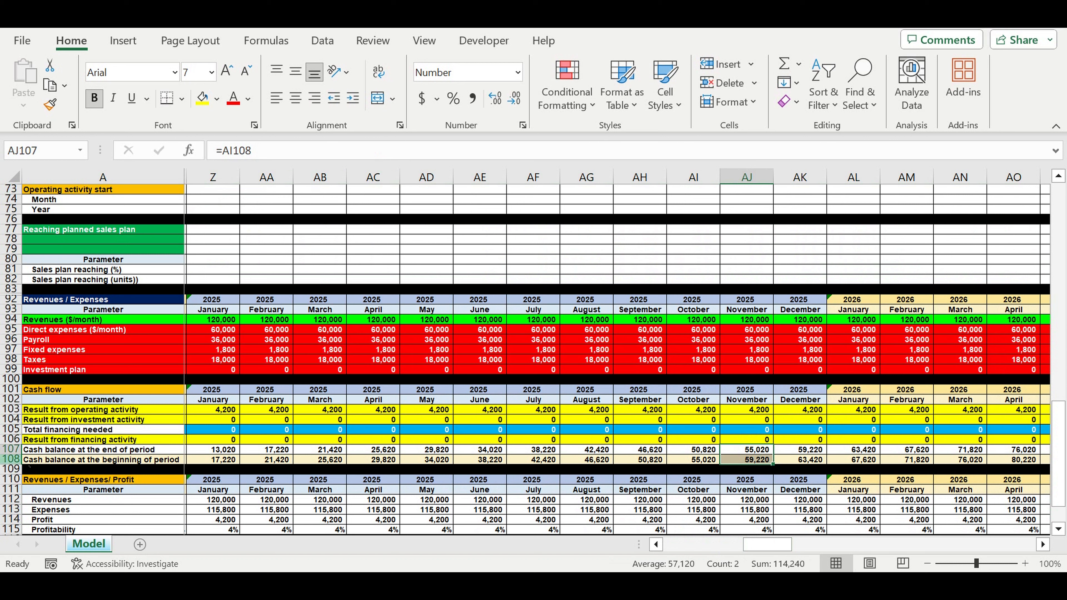
pyautogui.click(19, 459)
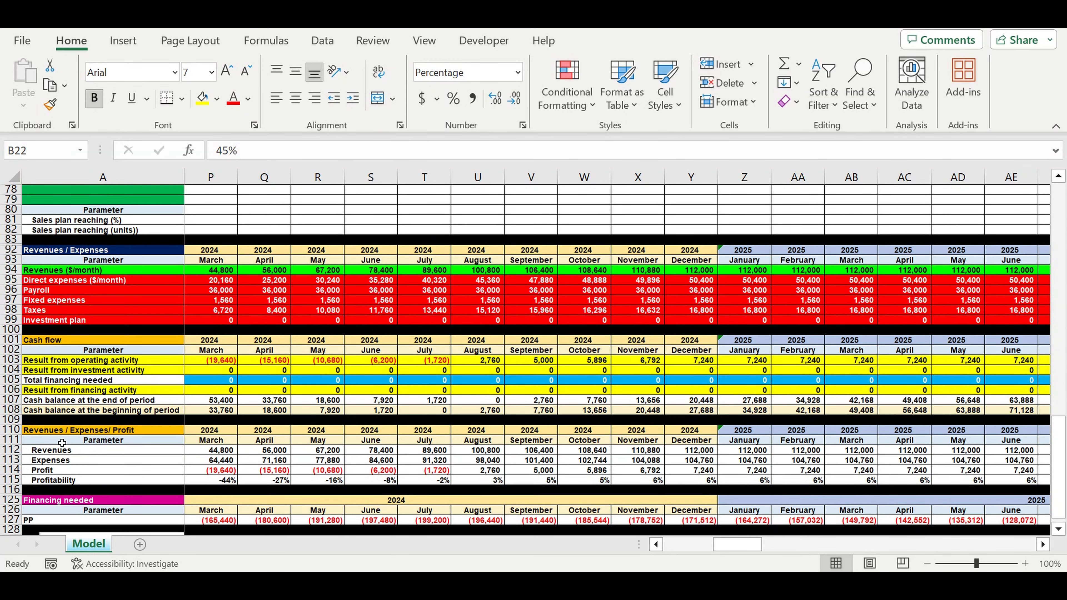
# Examine the revenues, expenses, profit and profitability rows, including the September to December 2024 figures in V112:Y115.
pyautogui.moveTo(13, 435); pyautogui.dragTo(23, 484)
pyautogui.click(15, 450)
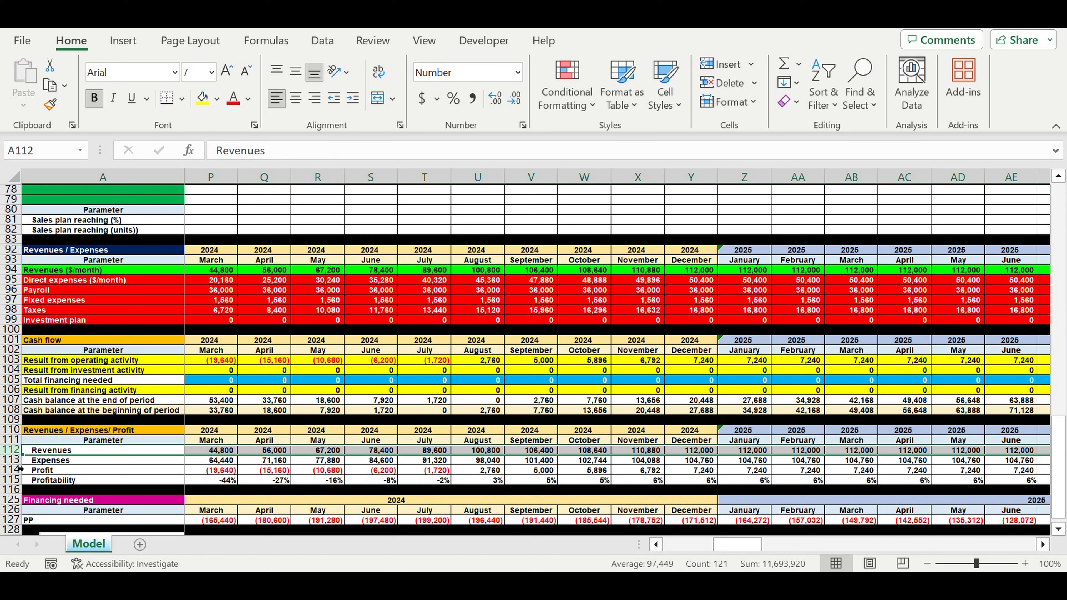
pyautogui.click(16, 460)
pyautogui.click(21, 470)
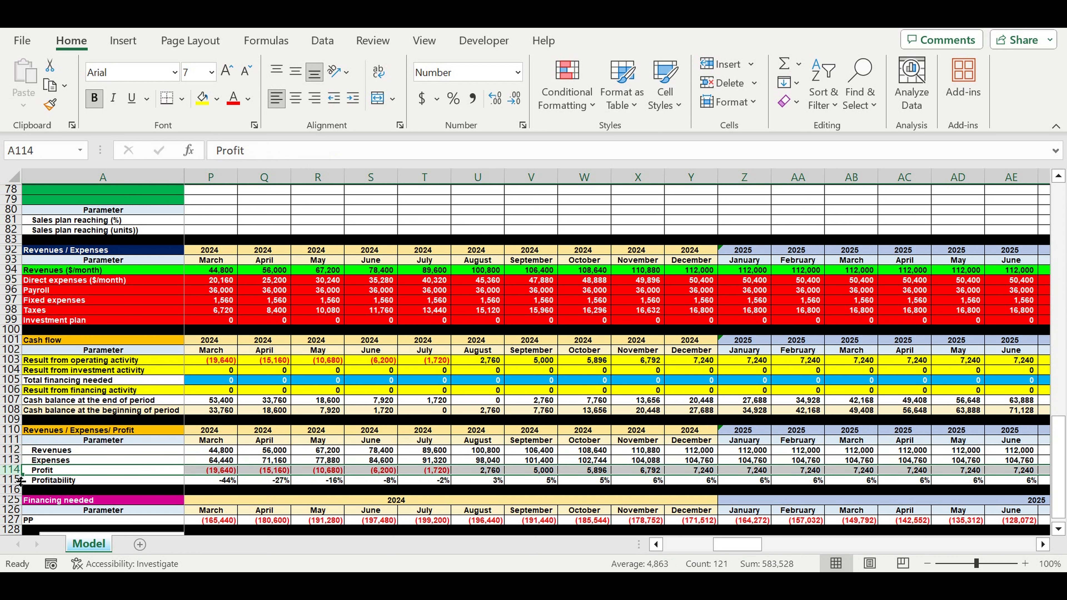
pyautogui.click(19, 480)
pyautogui.moveTo(539, 433); pyautogui.dragTo(693, 442)
pyautogui.moveTo(546, 450); pyautogui.dragTo(694, 481)
# Set the average check in B21 to 14.
pyautogui.moveTo(744, 547); pyautogui.dragTo(691, 546)
pyautogui.moveTo(1052, 460); pyautogui.dragTo(1054, 447)
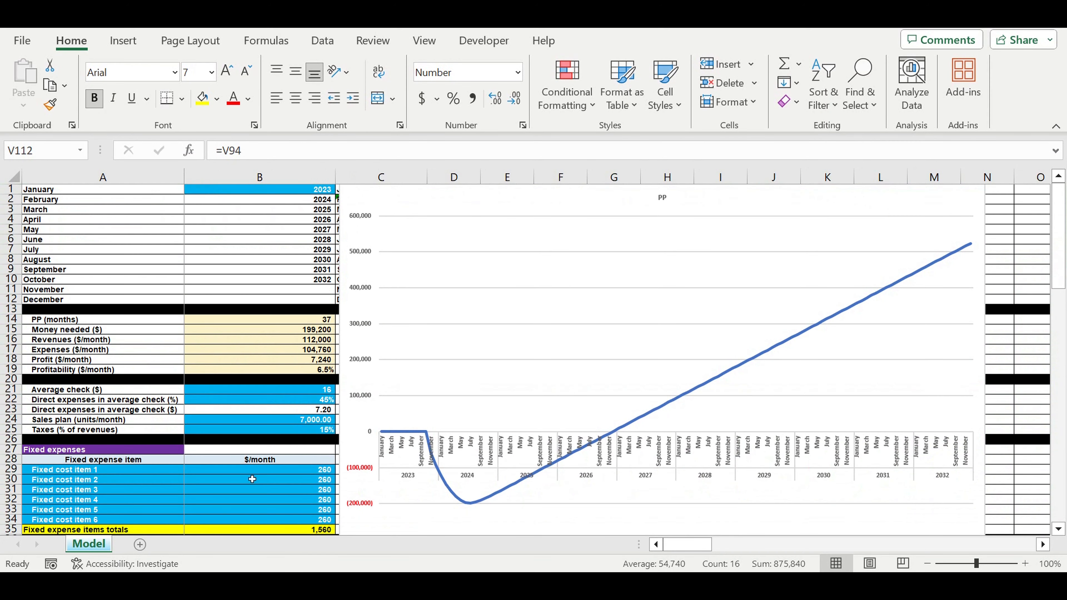
pyautogui.click(317, 393)
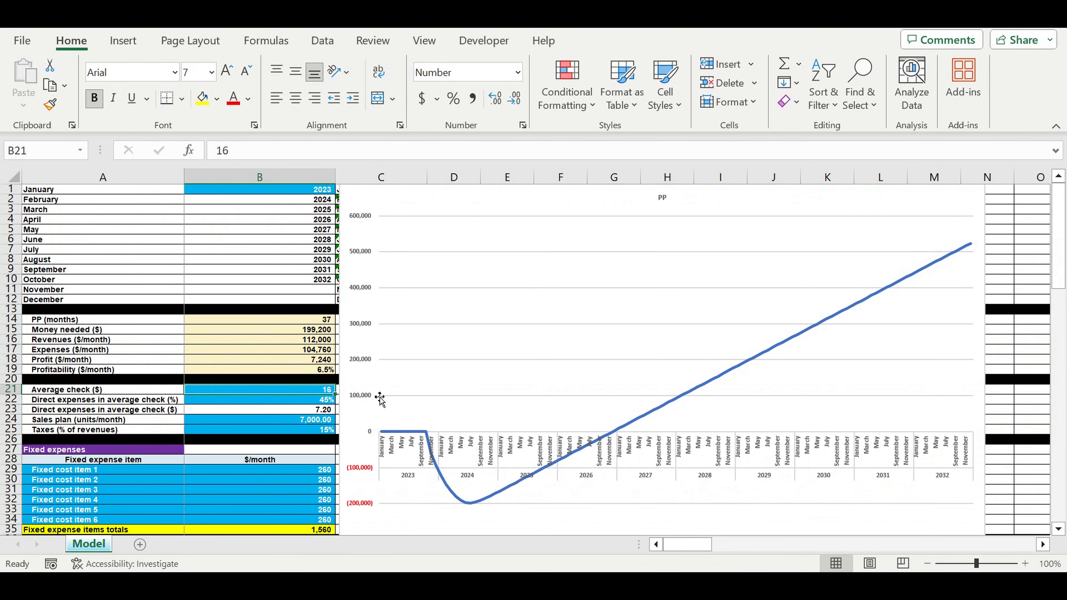
pyautogui.write('14')
pyautogui.press('Return')
pyautogui.click(316, 394)
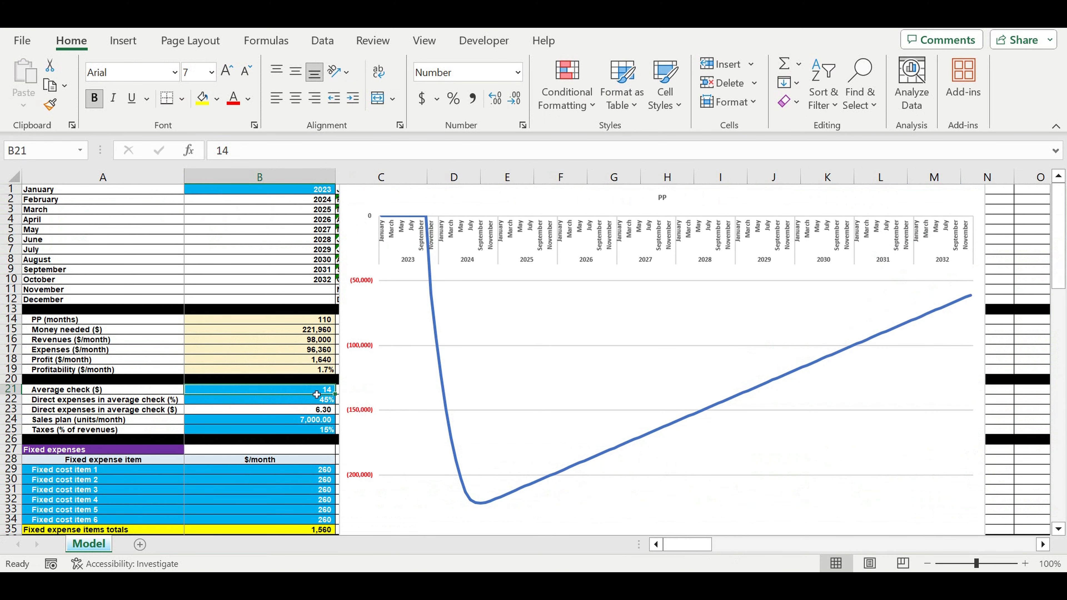
# Set the average check in B21 to 18 and the direct expenses percentage in B22 to 60%.
pyautogui.write('18')
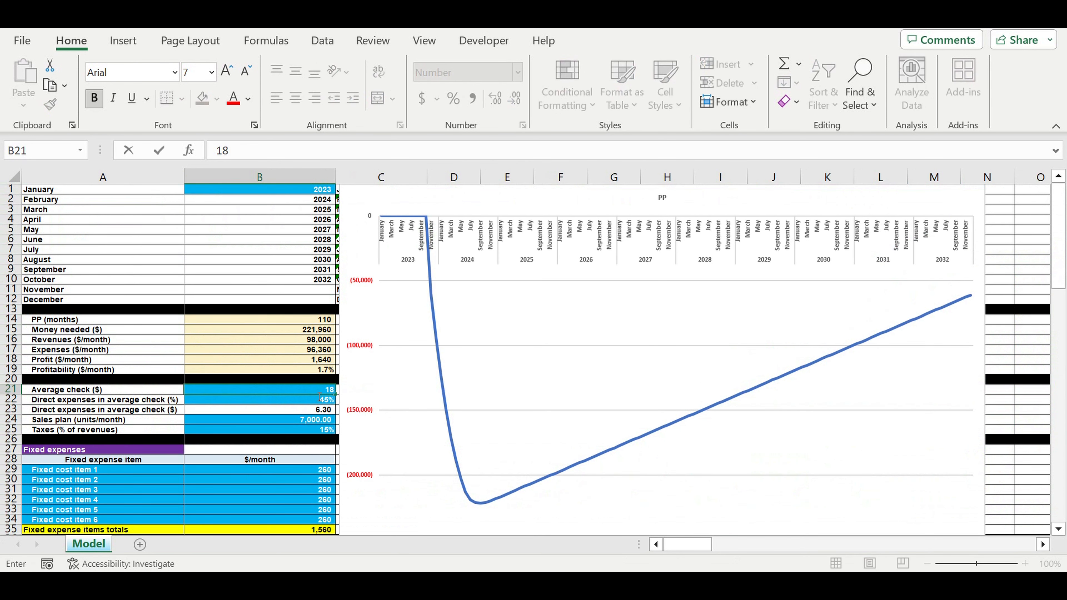
pyautogui.press('Return')
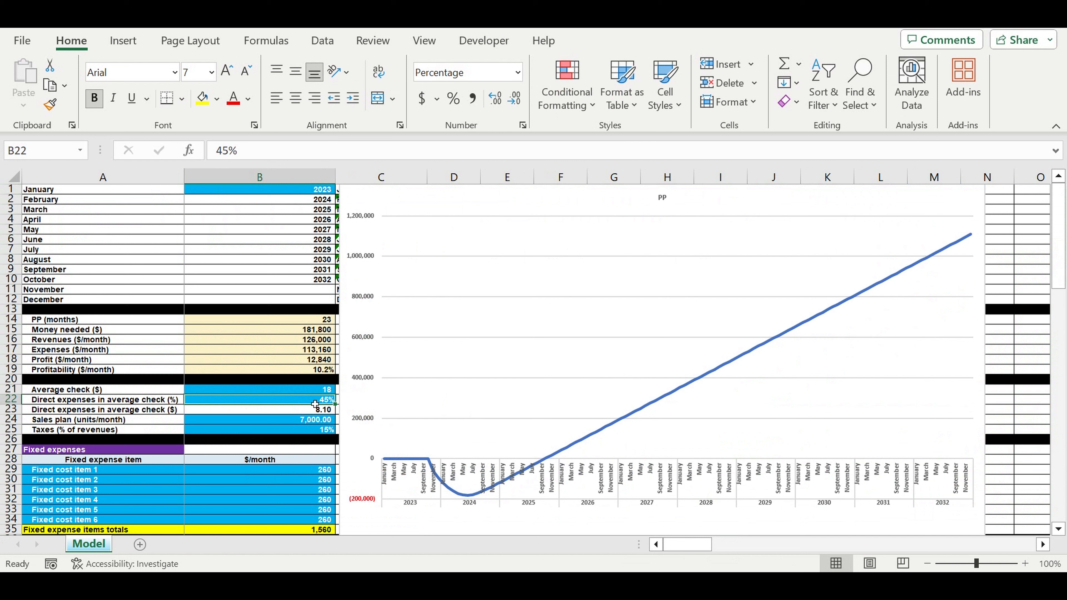
pyautogui.write('60')
pyautogui.press('Return')
pyautogui.click(315, 402)
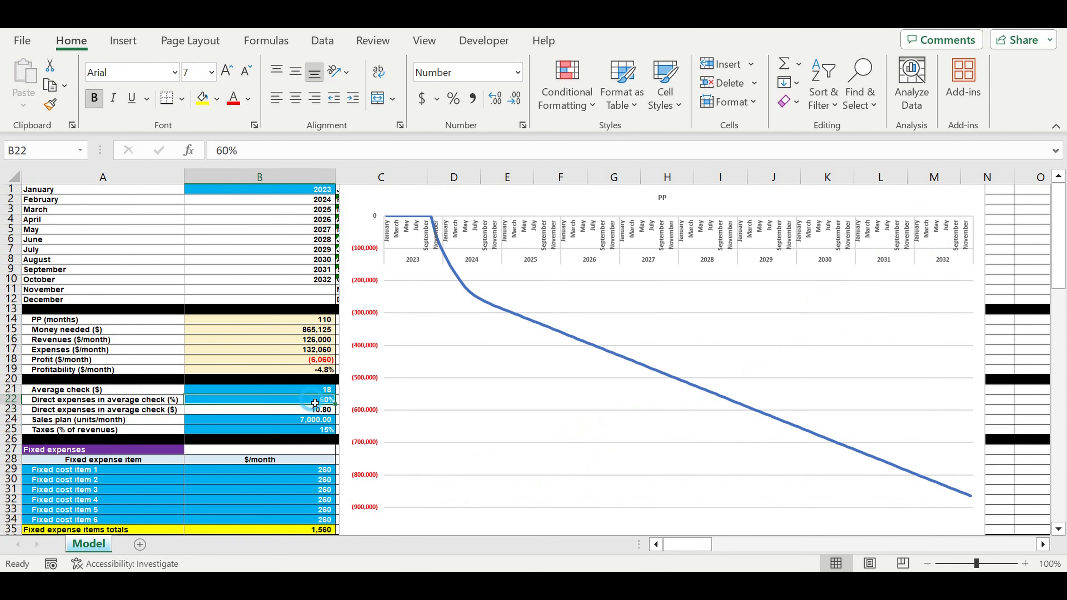
# Set the average check in B21 to 22.
pyautogui.click(323, 392)
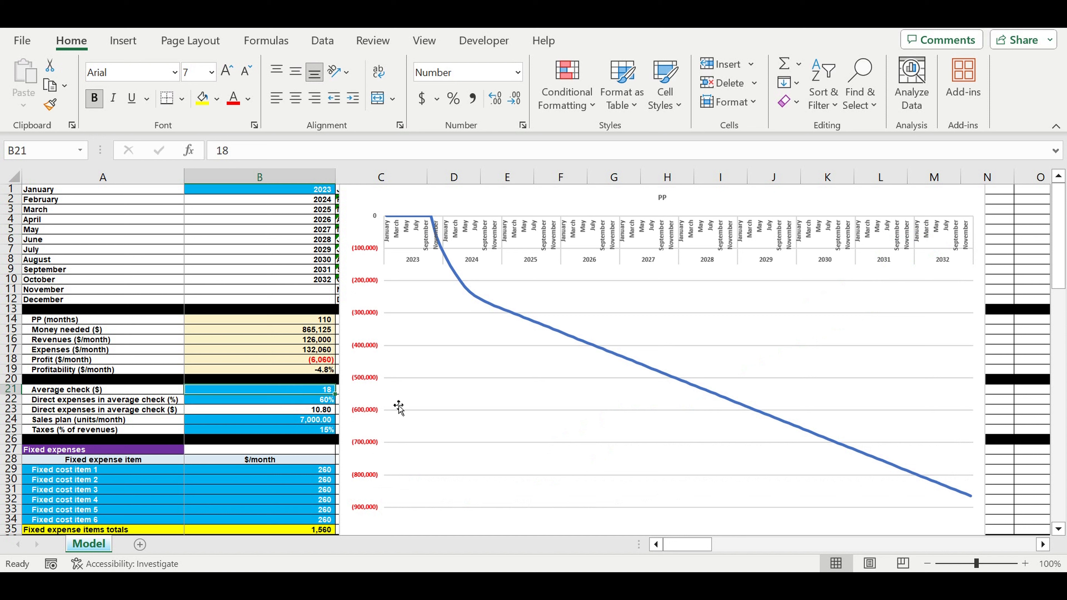
pyautogui.write('22')
pyautogui.press('Return')
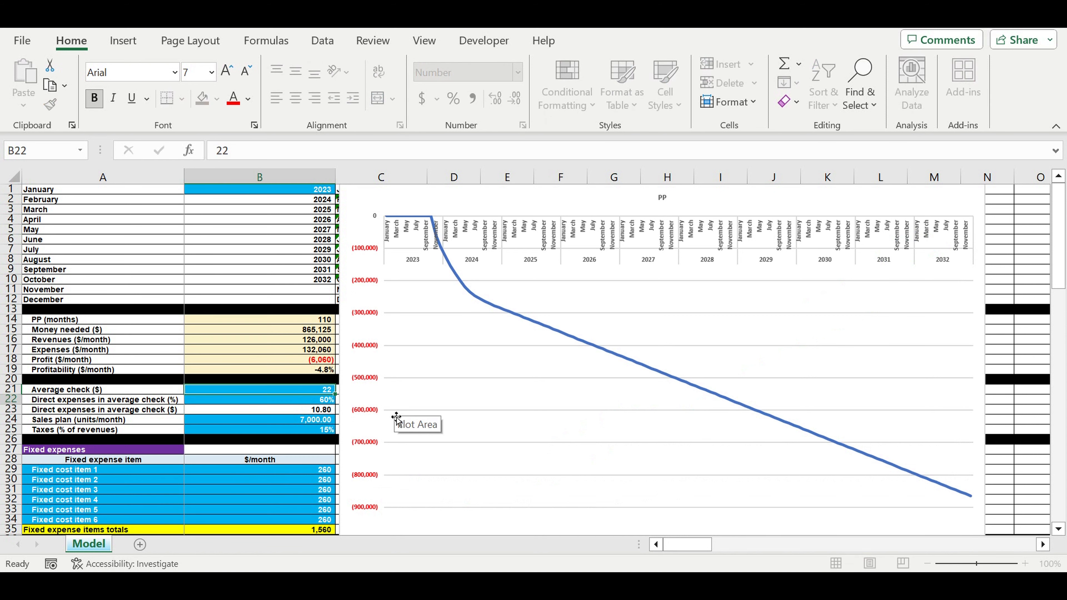
pyautogui.click(307, 392)
# Set Fixed cost item 1 in B29 to 100 and fill that value down to Fixed cost item 6 in B34.
pyautogui.click(309, 472)
pyautogui.write('100')
pyautogui.press('Return')
pyautogui.click(322, 473)
pyautogui.moveTo(341, 477); pyautogui.dragTo(342, 522)
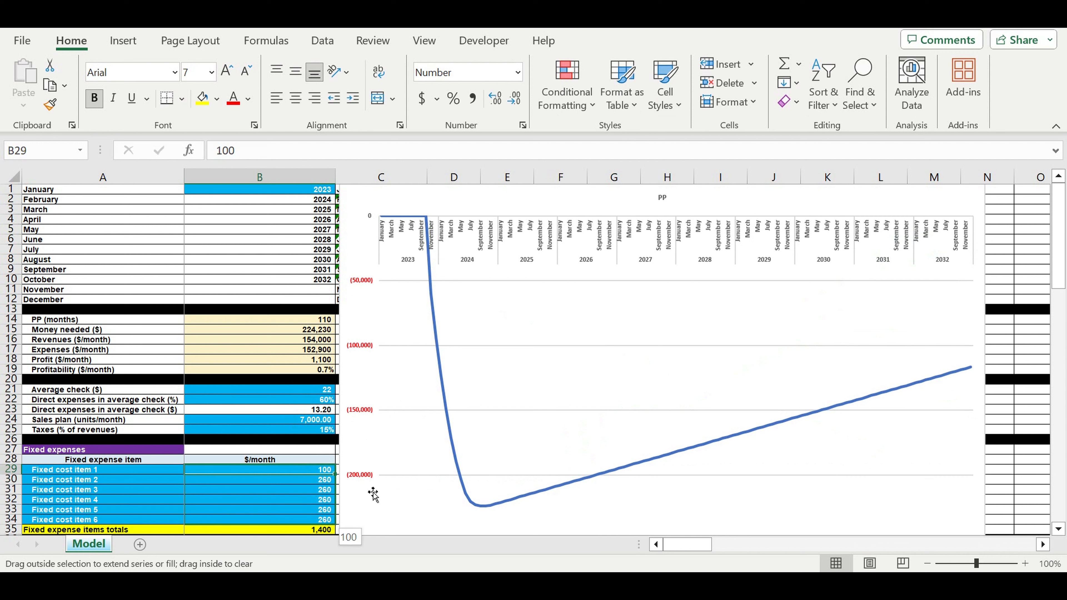
# Set the direct expenses in average check percentage in B22 to 55%.
pyautogui.click(316, 397)
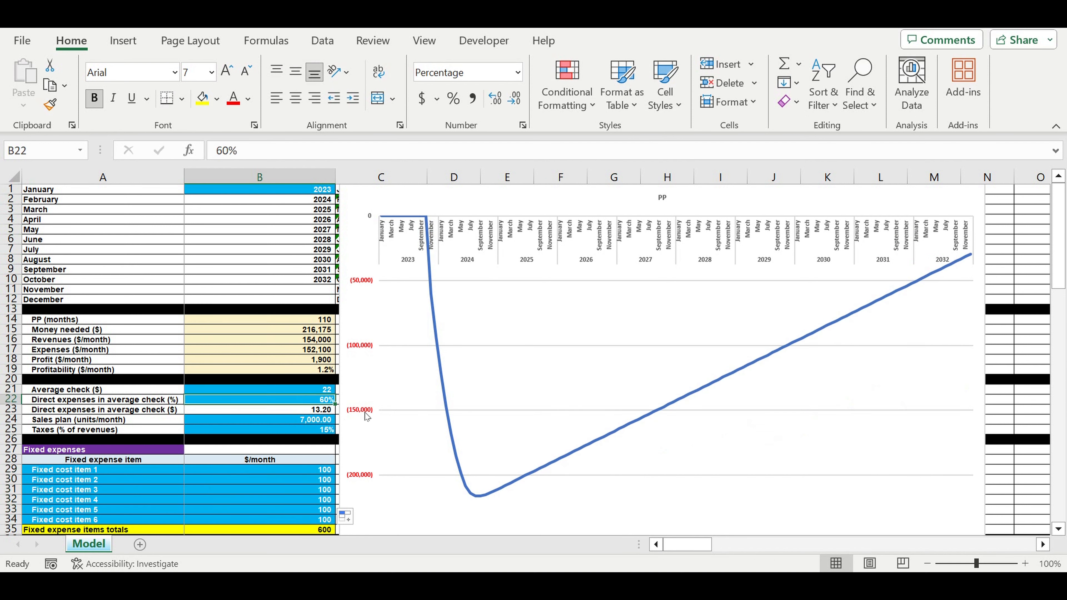
pyautogui.write('55')
pyautogui.press('Return')
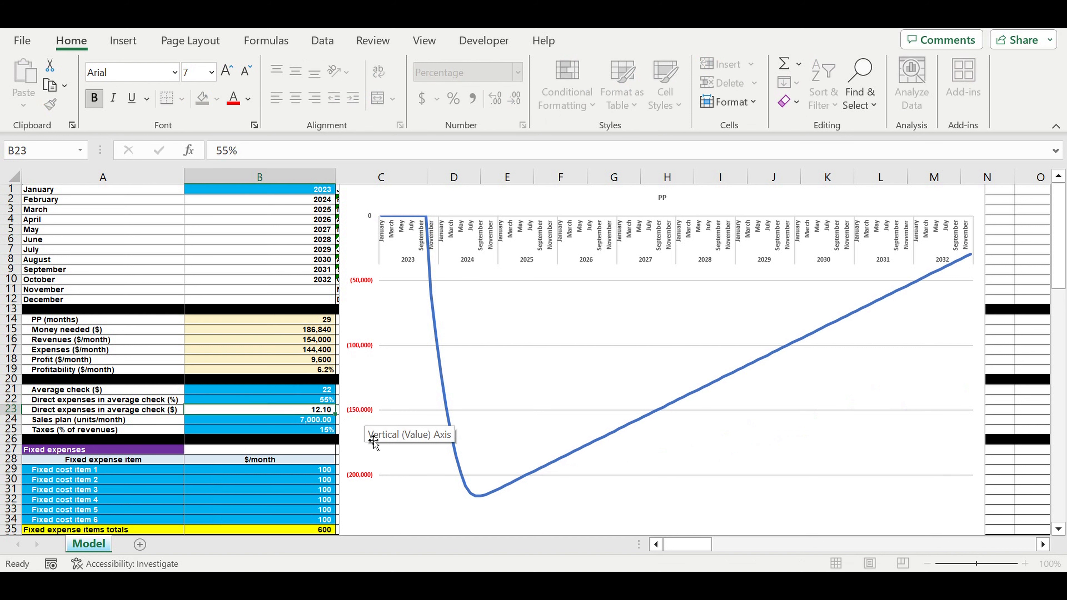